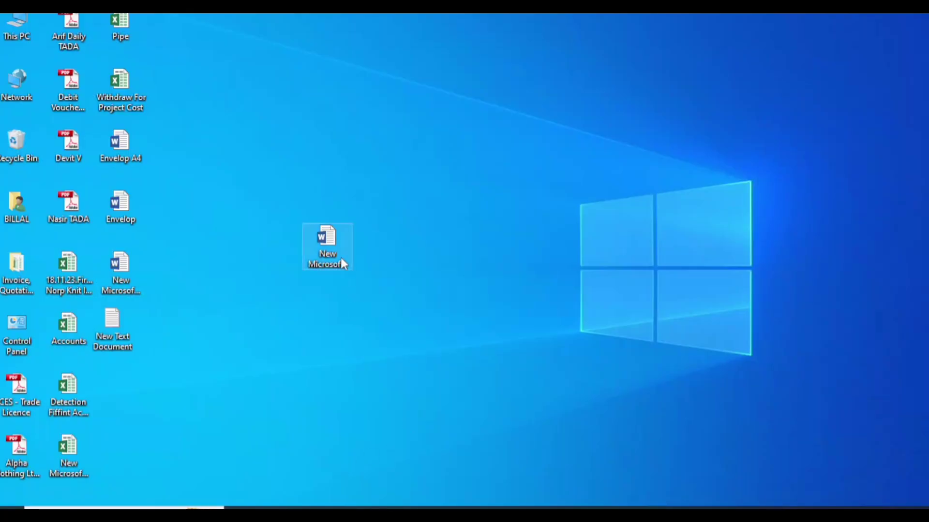
- Open 'New Microsoft Word Document (2)' from the desktop and close the Office activation notice
left_click(336, 245)
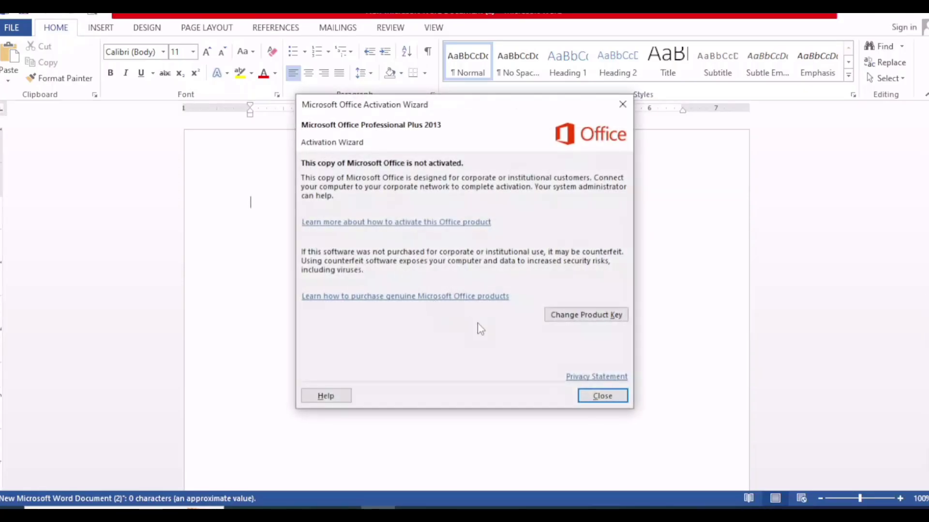
left_click(603, 398)
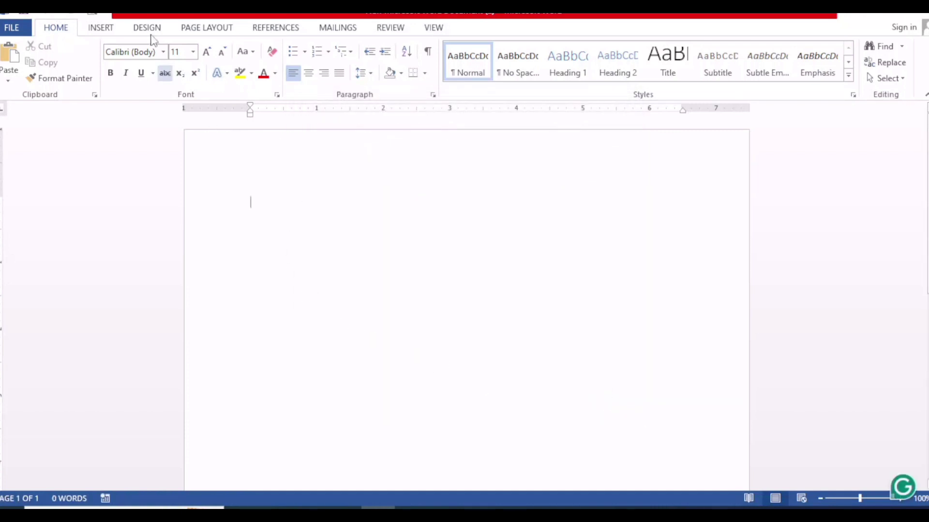
left_click(201, 28)
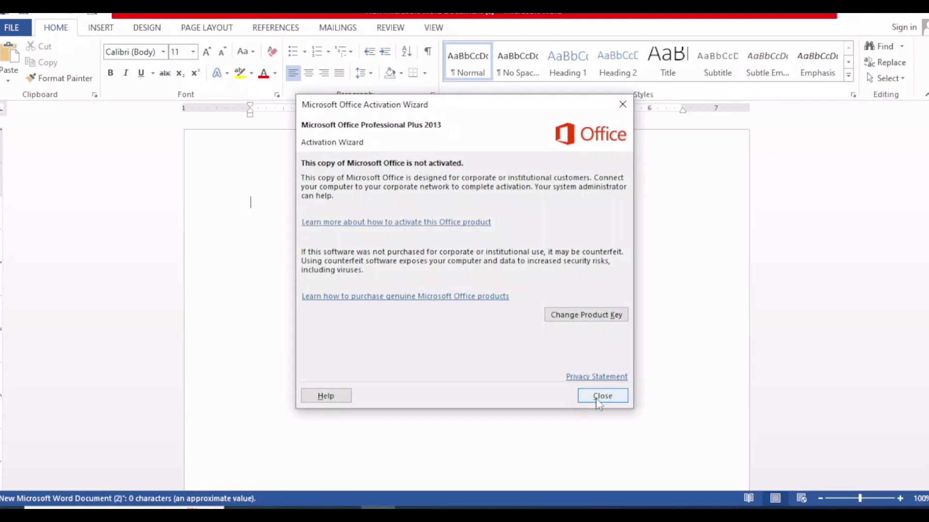
left_click(602, 399)
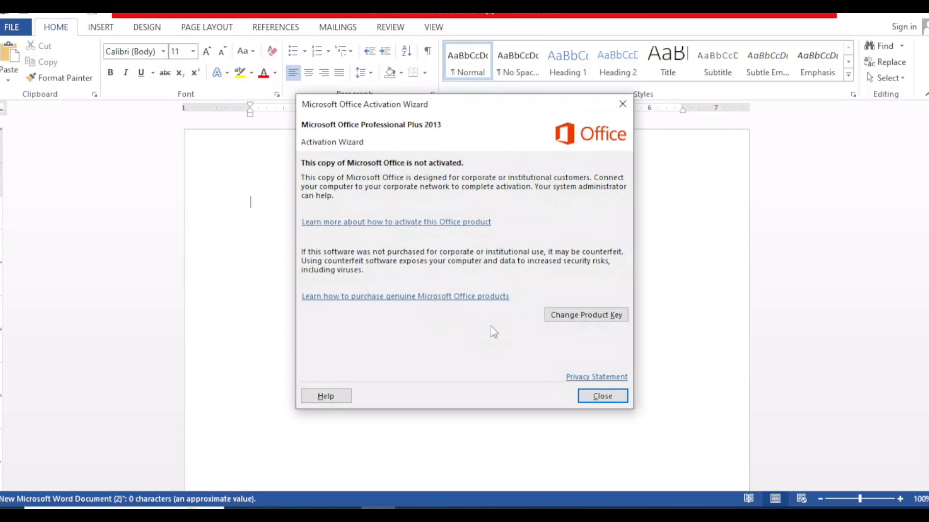
left_click(600, 398)
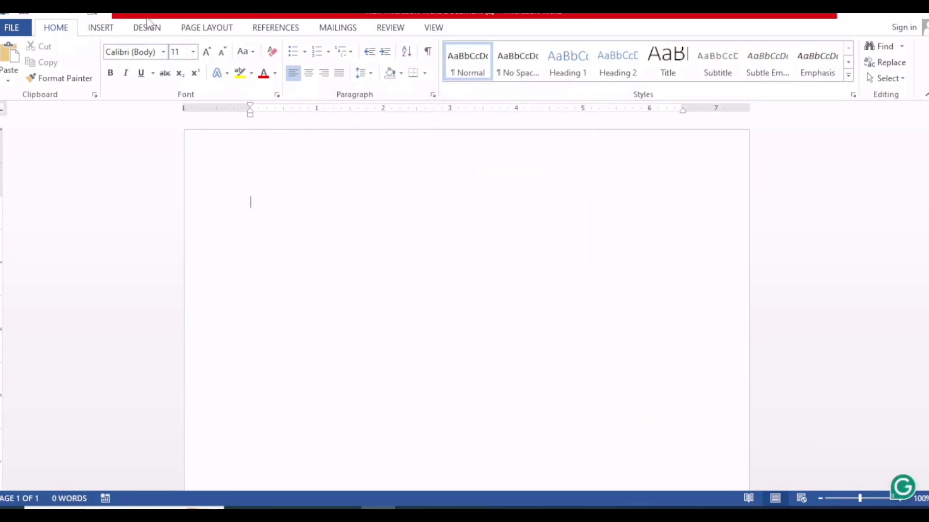
- Look over the paper size and Page Setup options, leaving them unchanged
left_click(207, 28)
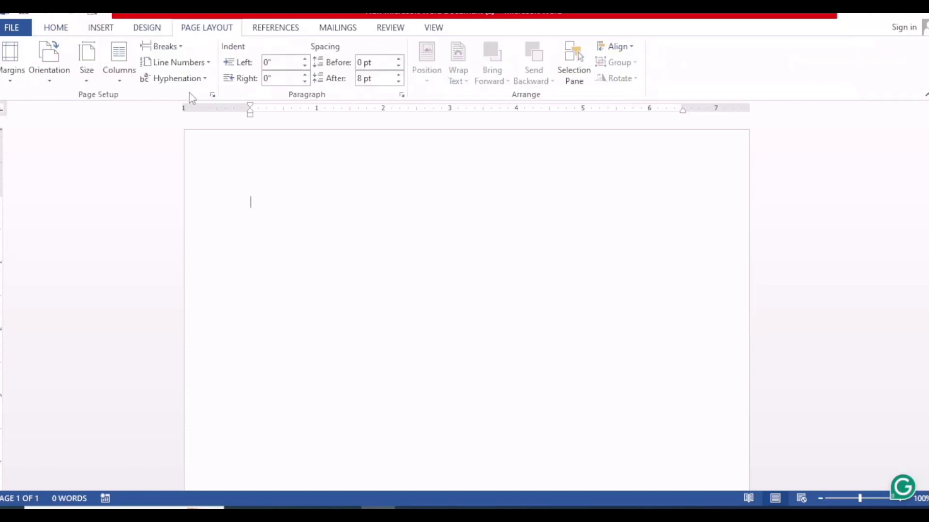
left_click(87, 75)
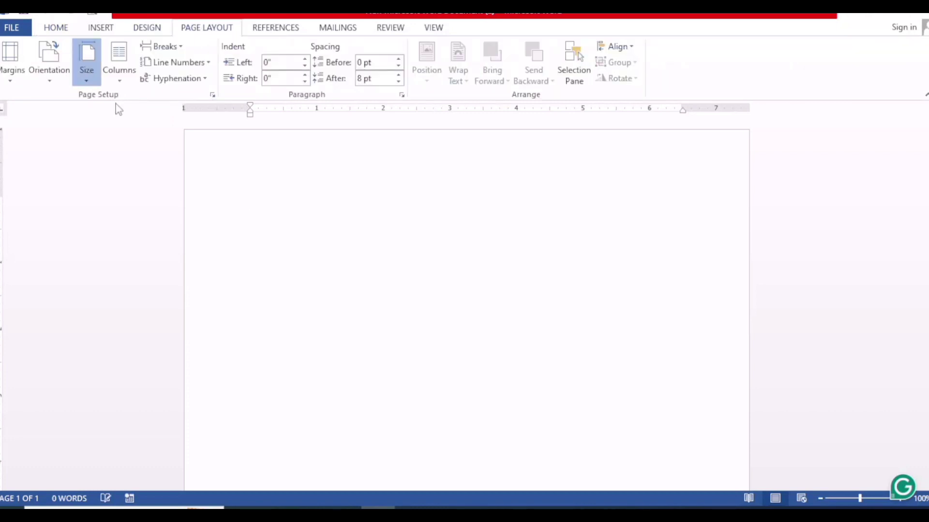
left_click(200, 30)
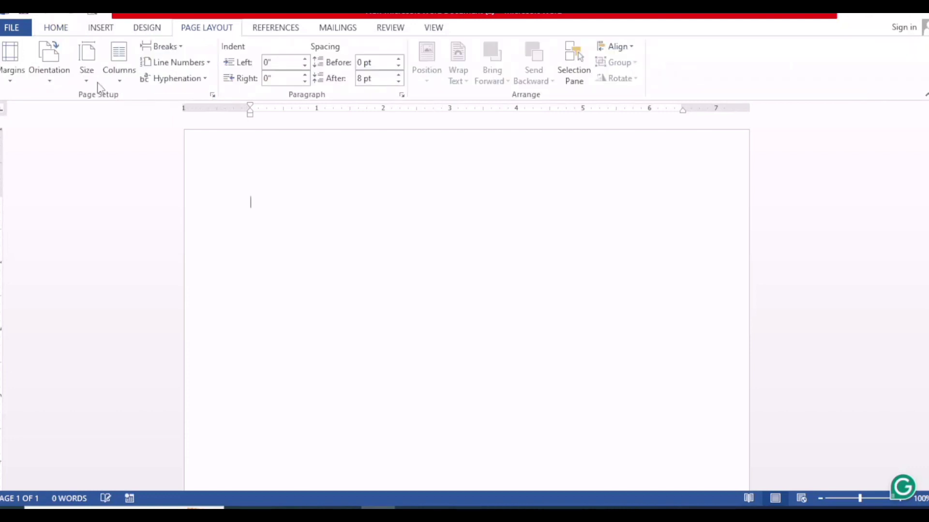
left_click(88, 75)
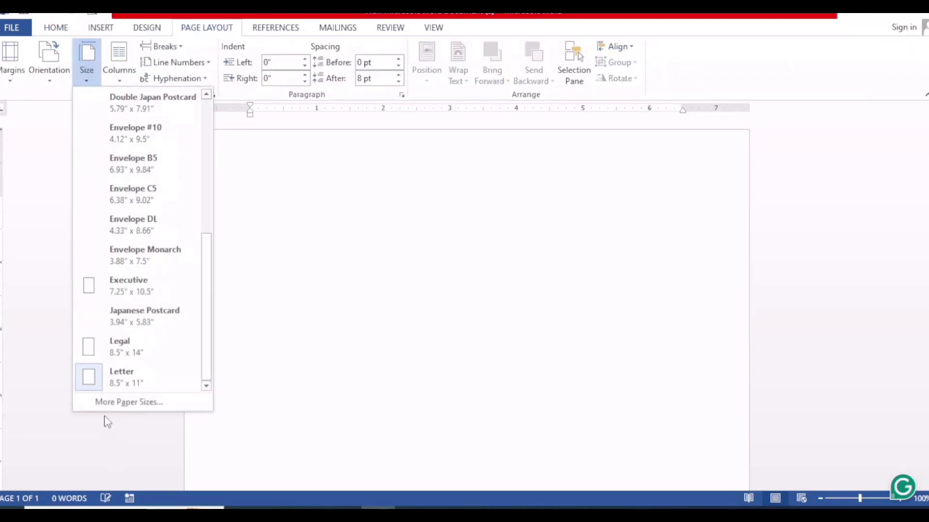
left_click(123, 402)
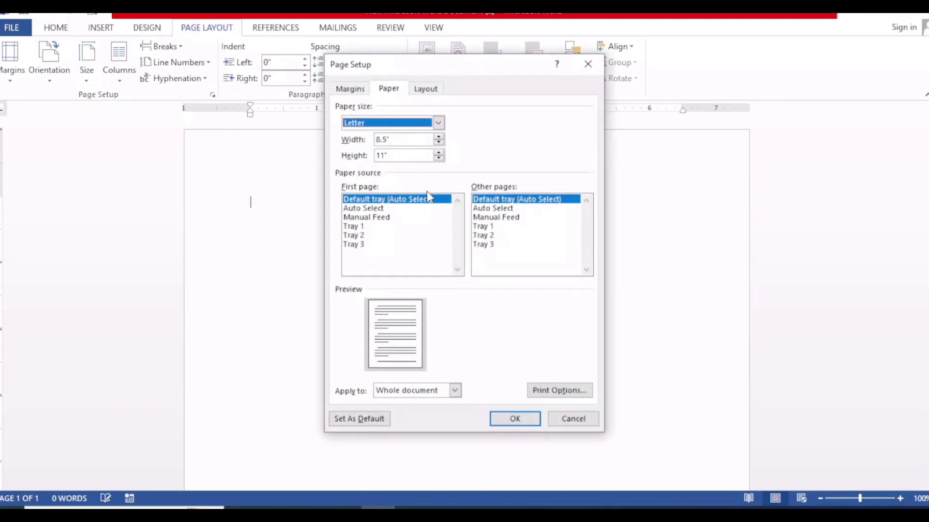
left_click(514, 418)
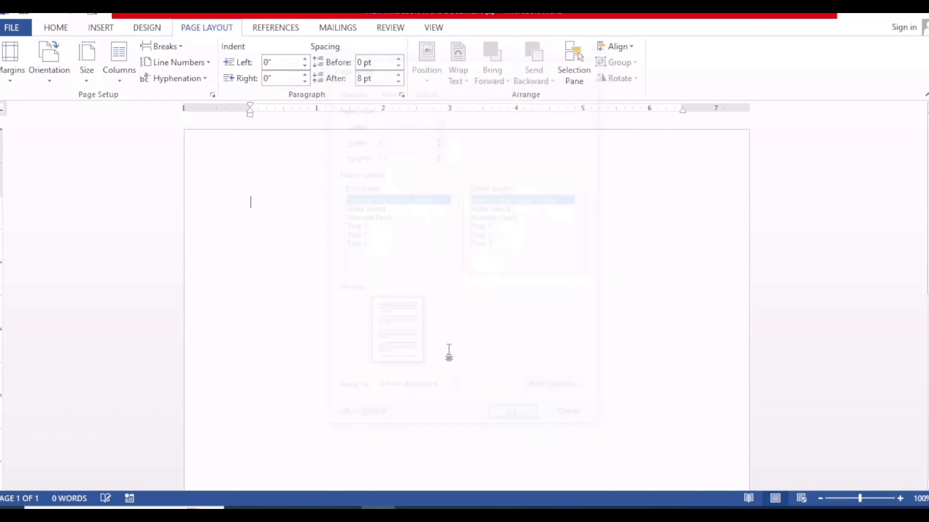
- Set the top and bottom margins to 0 and keep them despite the warning
left_click(11, 65)
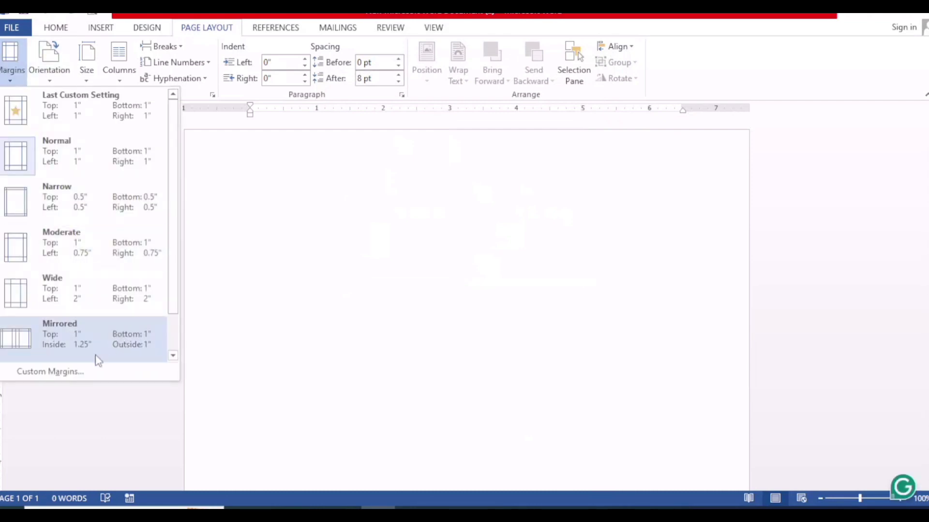
left_click(86, 371)
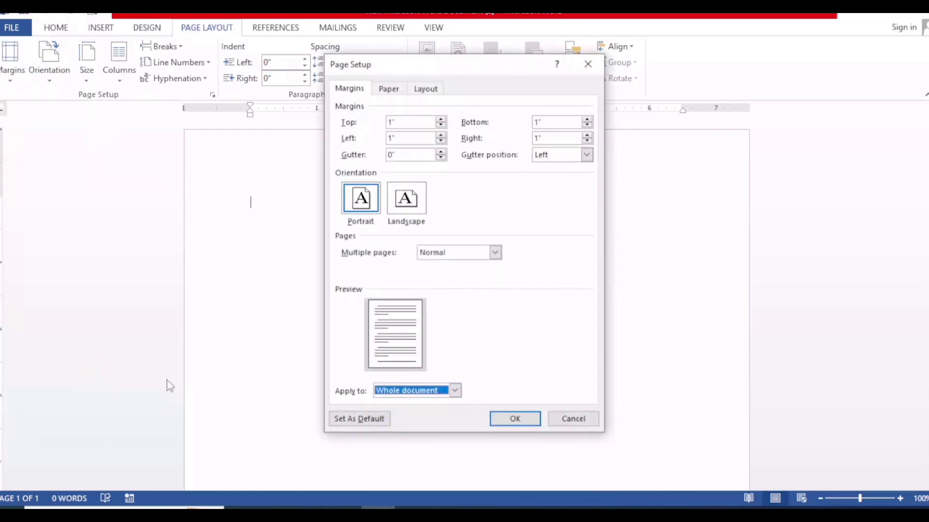
double_click(397, 123)
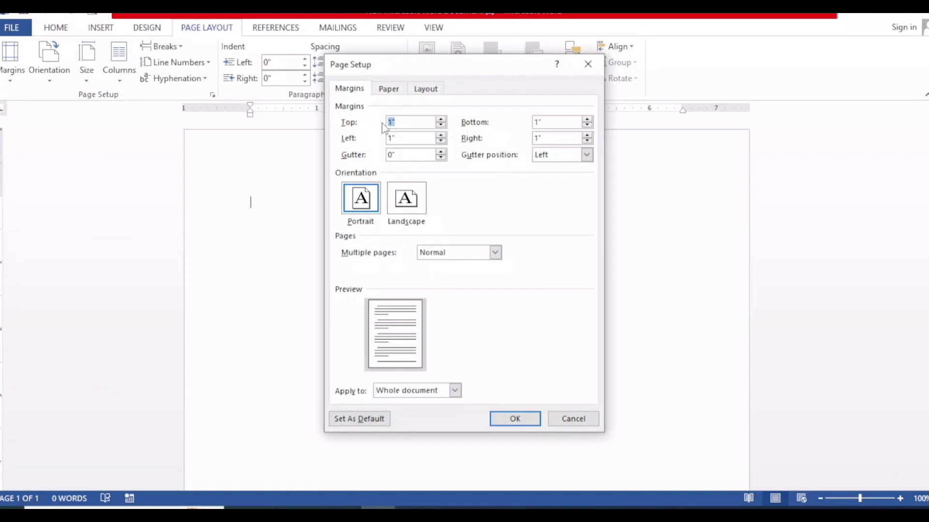
type("0")
double_click(547, 121)
type("0")
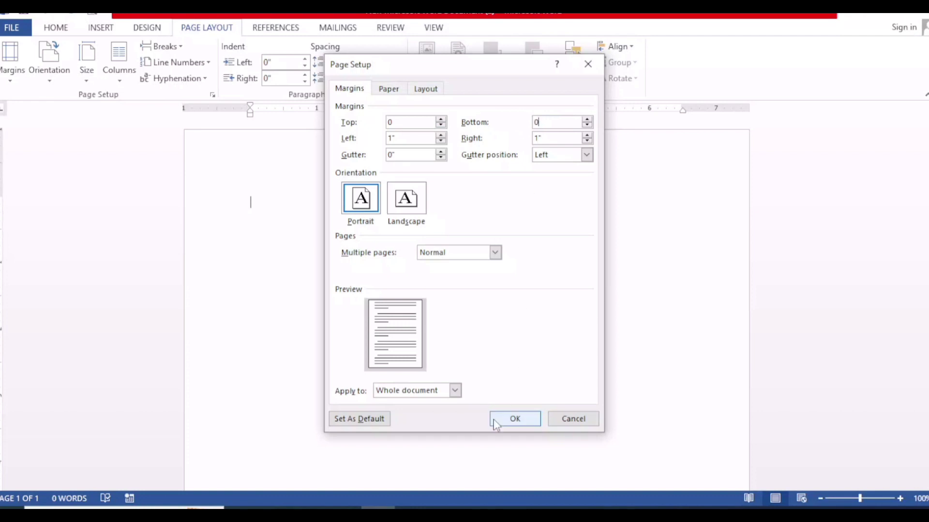
left_click(500, 419)
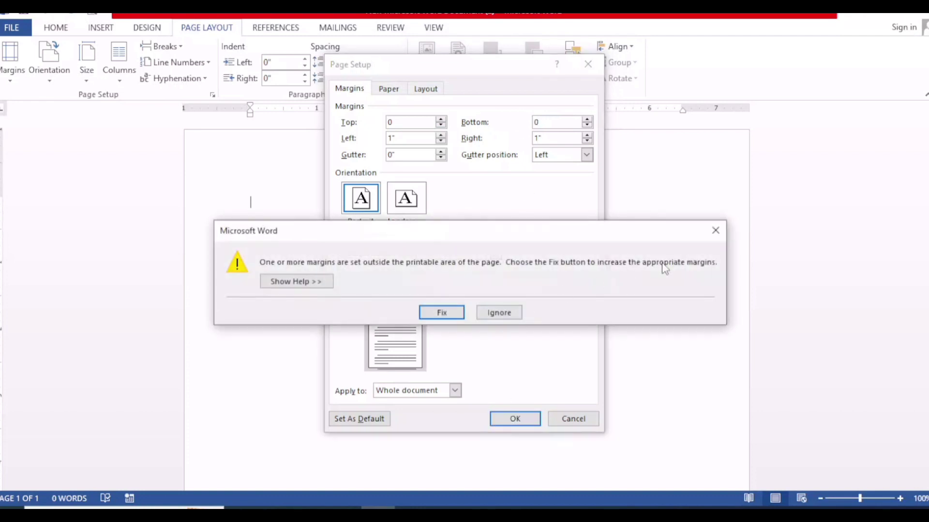
left_click(715, 230)
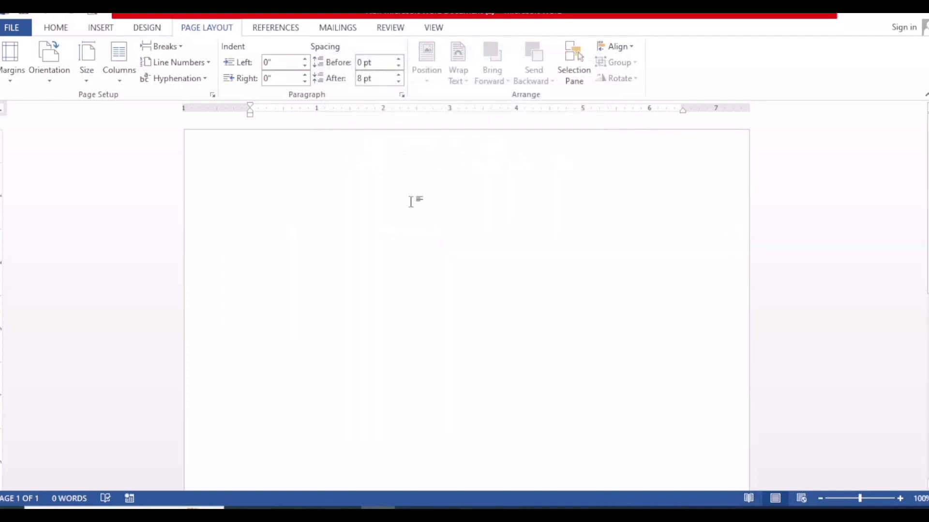
- Reconfirm the zero top and bottom margins in Custom Margins, ignoring the warning again
left_click(15, 67)
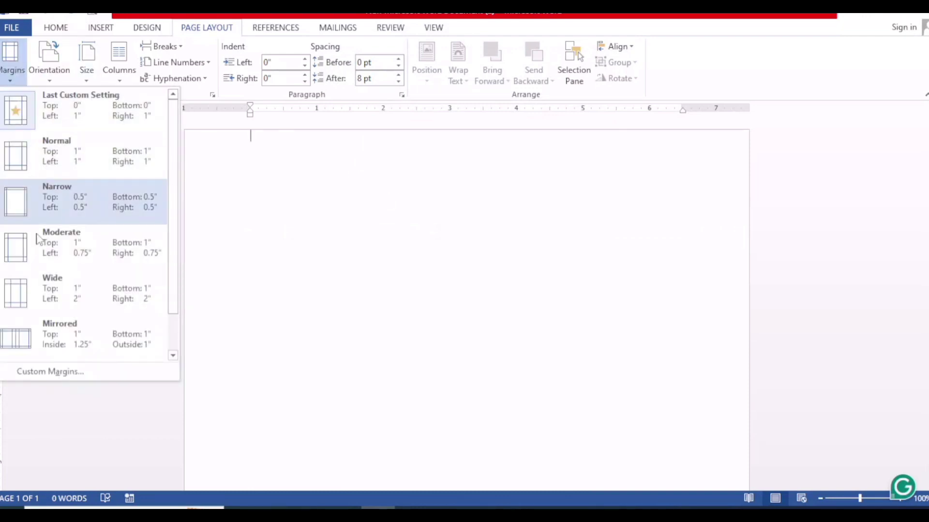
left_click(45, 374)
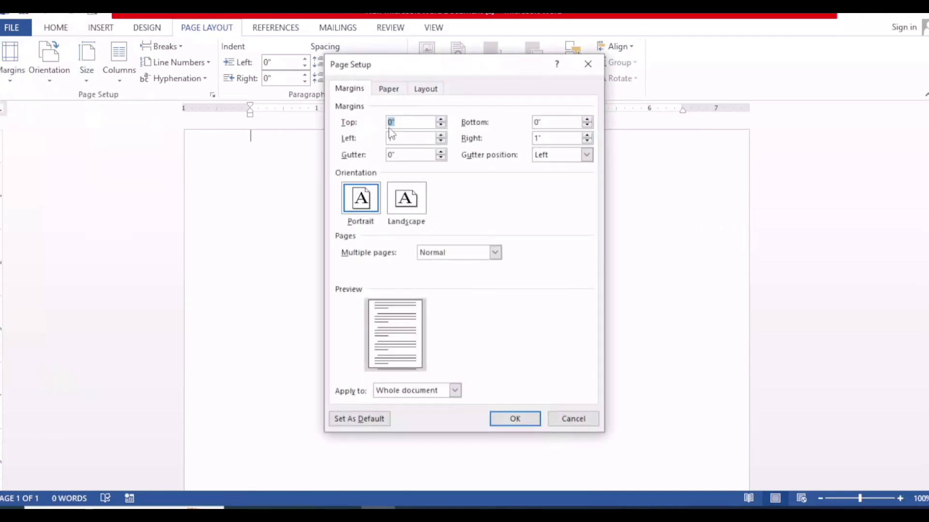
left_click(532, 419)
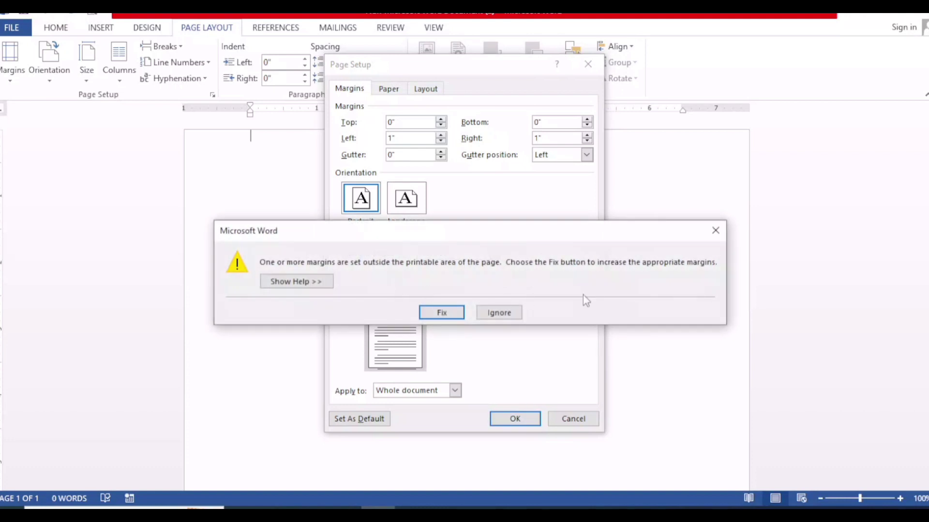
left_click(712, 230)
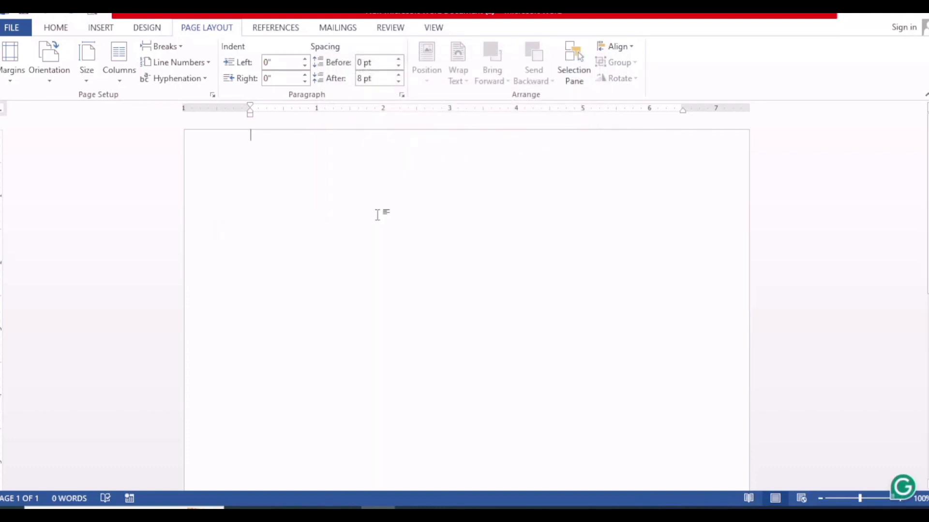
- Add a top text box with 'ACES Corporate Solution' and the company address on two lines
left_click(100, 28)
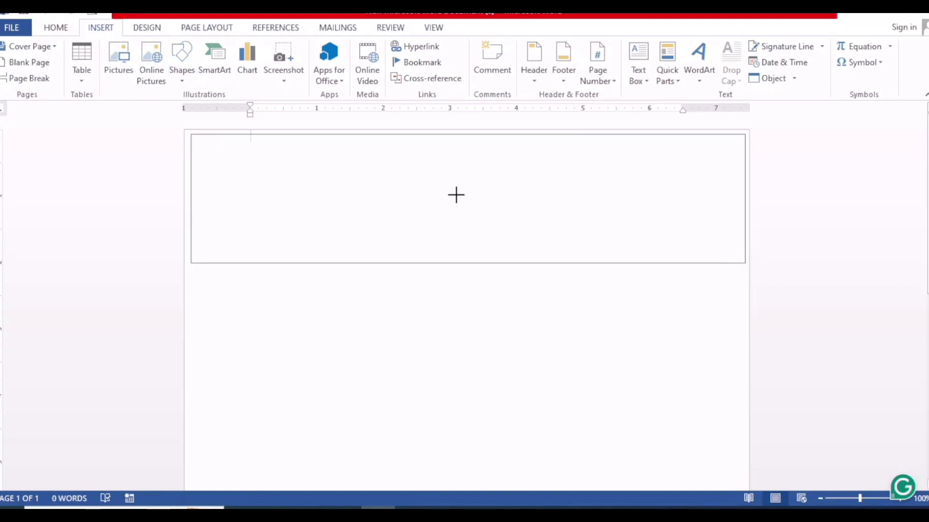
type("AC")
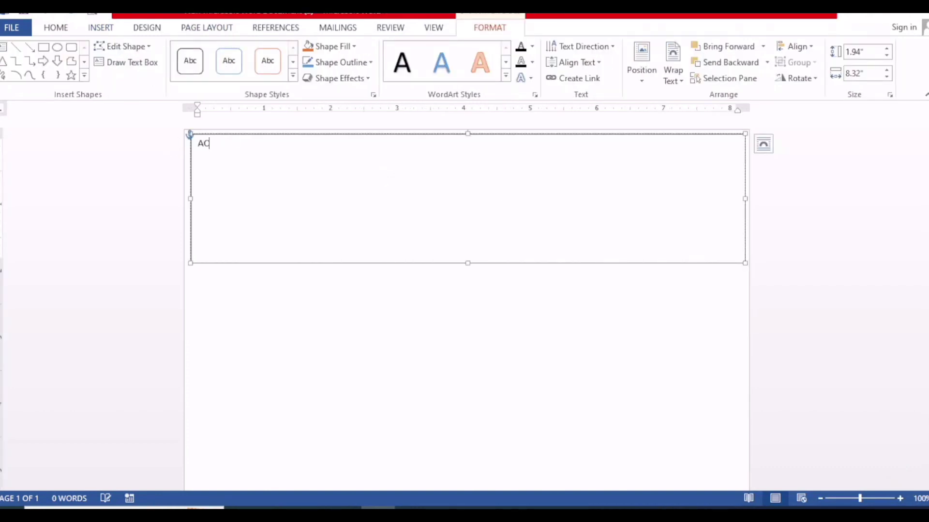
type("ES Corporat")
type("e Solutiona")
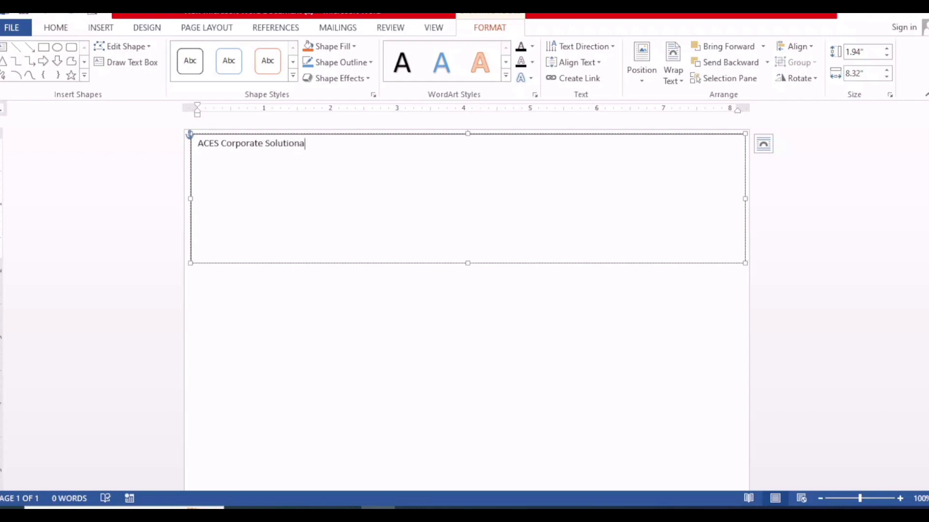
key("Return")
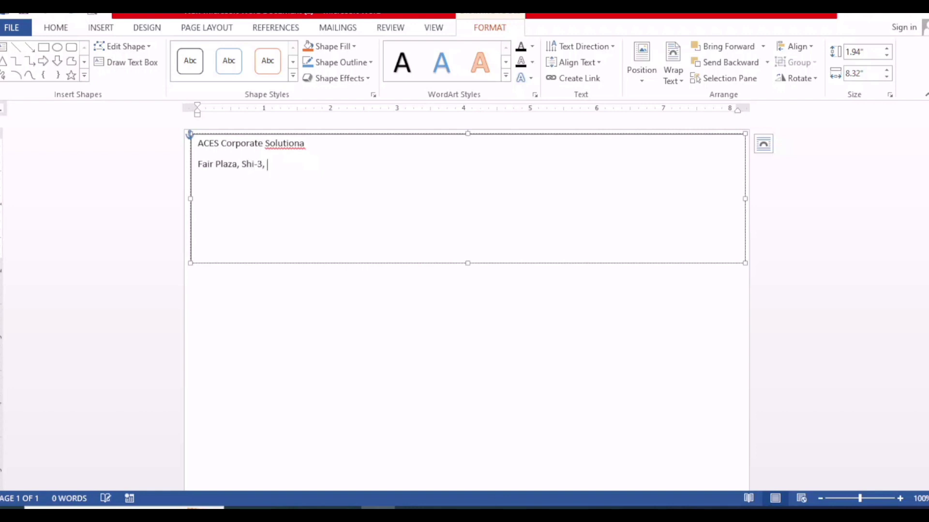
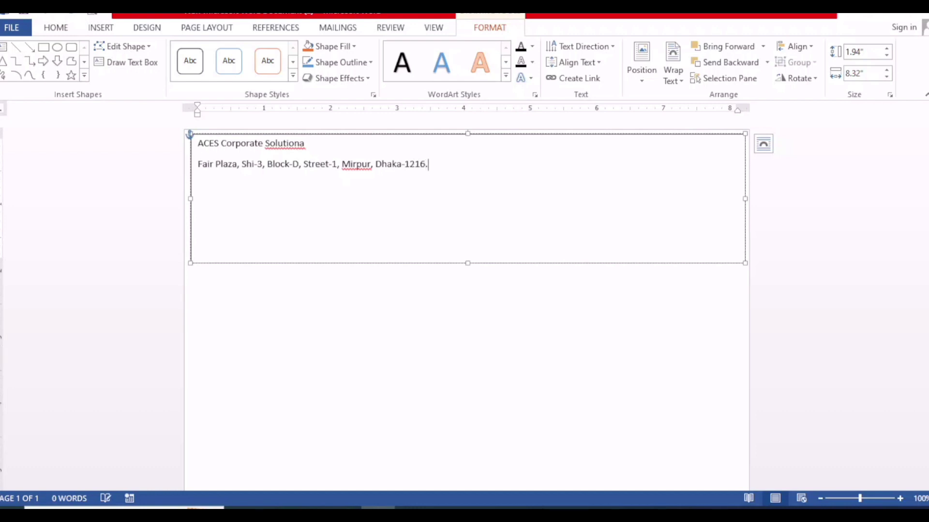
left_click(342, 164)
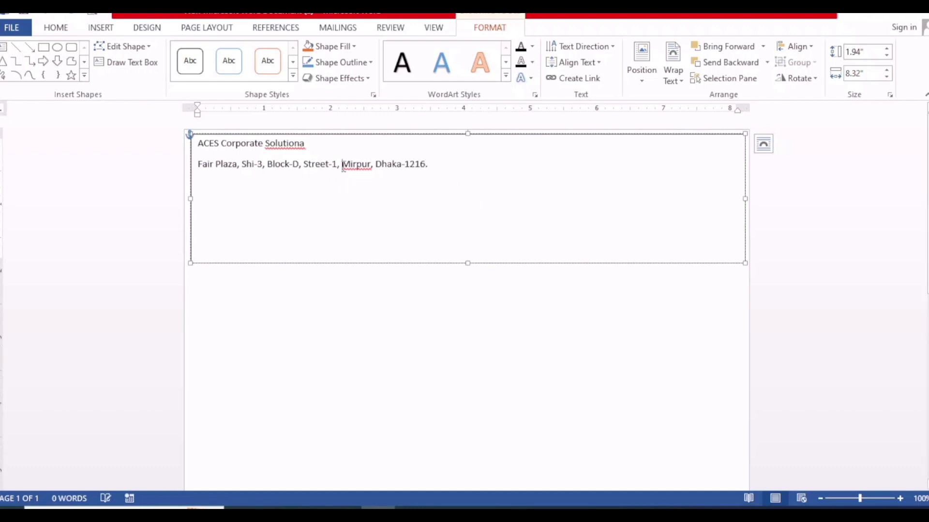
key("Return")
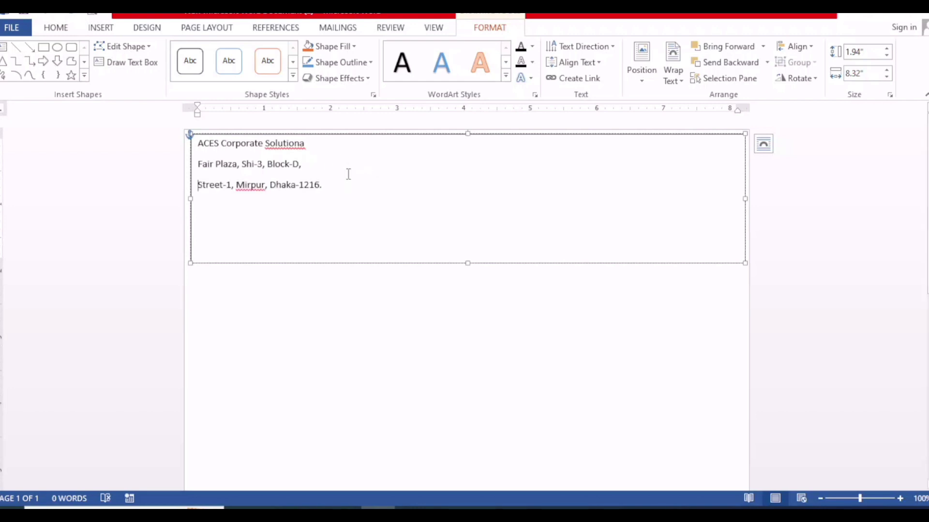
left_click_drag(348, 193, 206, 144)
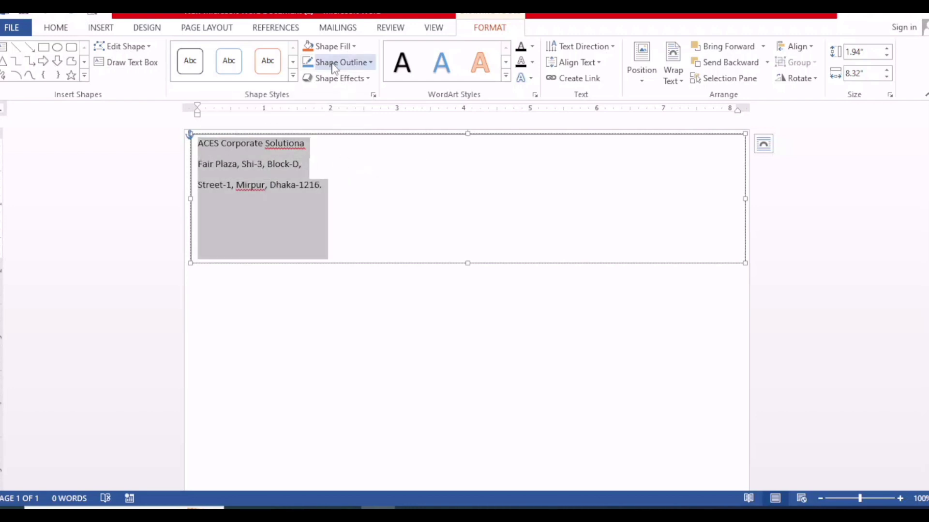
- Remove paragraph spacing, centre the header text, and grow the company name three sizes
left_click(102, 28)
left_click(62, 29)
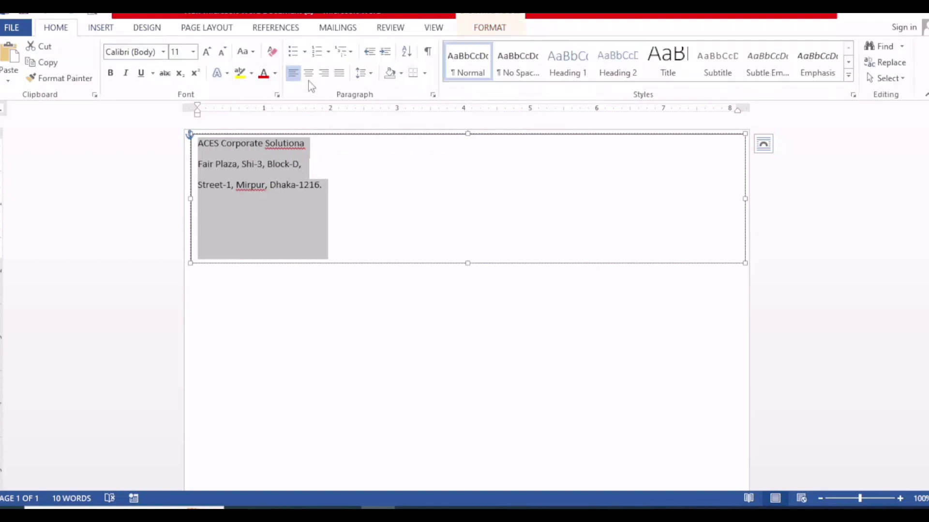
left_click(368, 78)
left_click(394, 224)
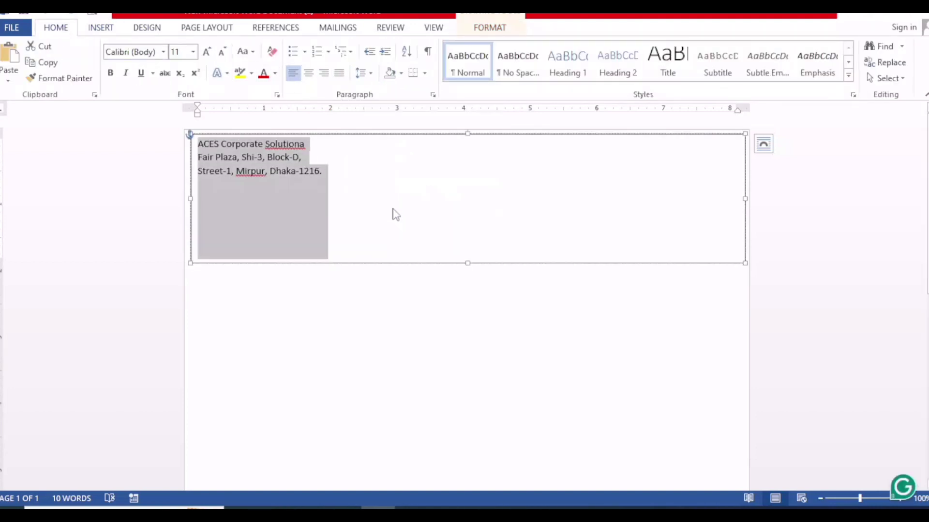
left_click(308, 72)
left_click_drag(521, 144, 397, 146)
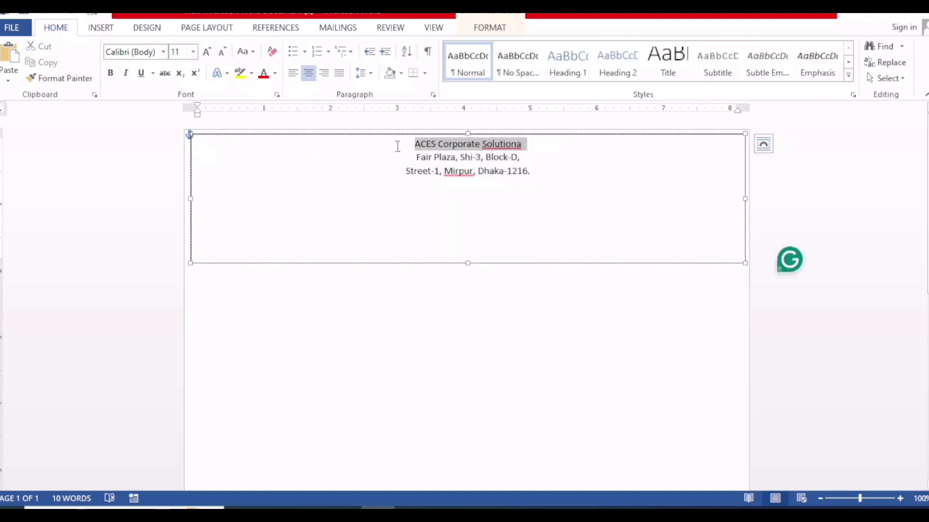
left_click(207, 52)
left_click(207, 52)
left_click(207, 52)
left_click(207, 51)
left_click(207, 51)
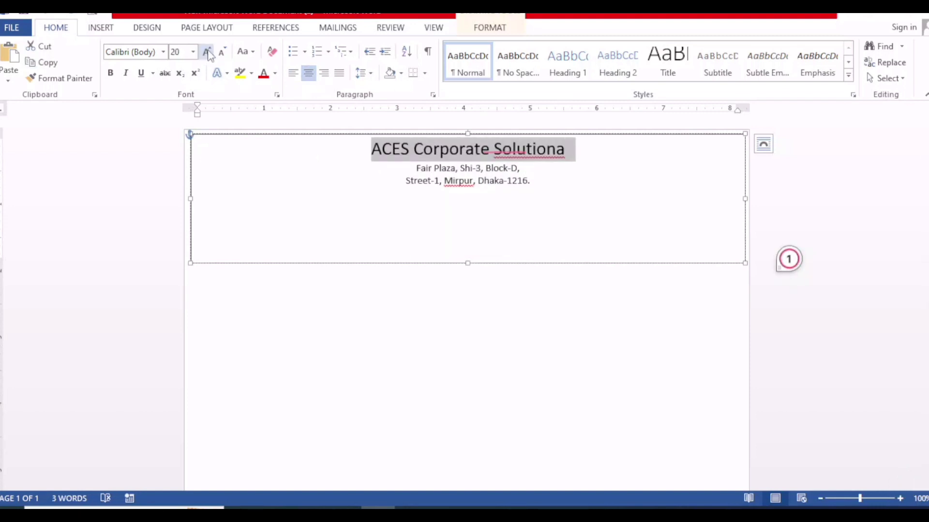
- Try bold Times New Roman on the header, then revert it to Calibri (Body)
left_click(570, 222)
key("ctrl+a")
left_click(163, 52)
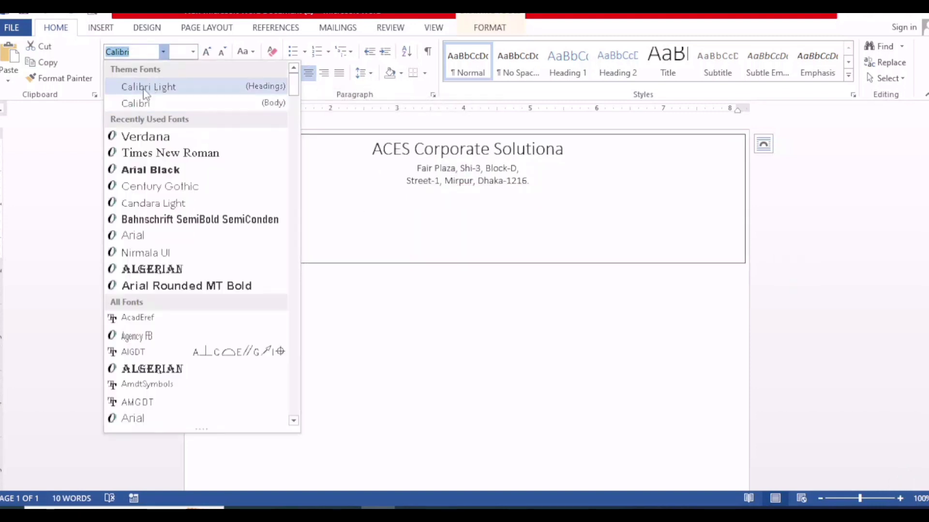
left_click(145, 153)
key("ctrl+b")
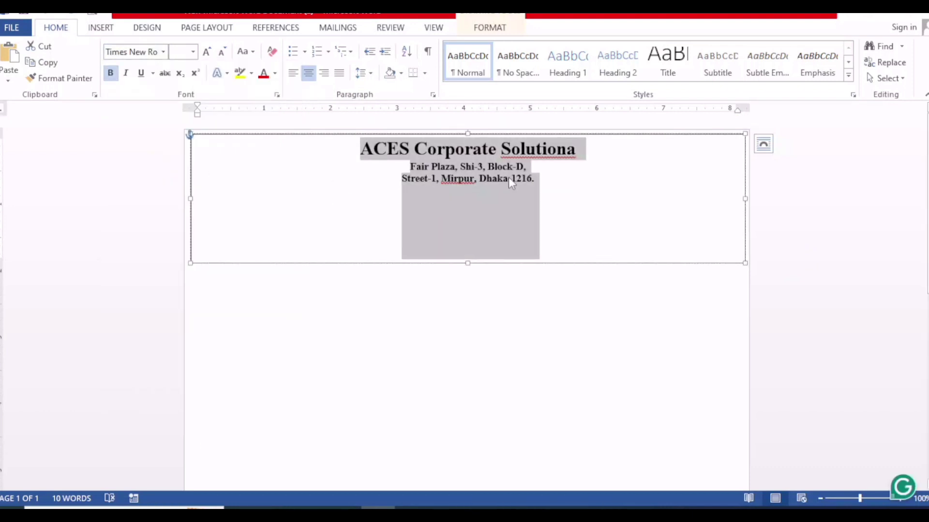
left_click(414, 179)
key("ctrl+a")
key("ctrl+b")
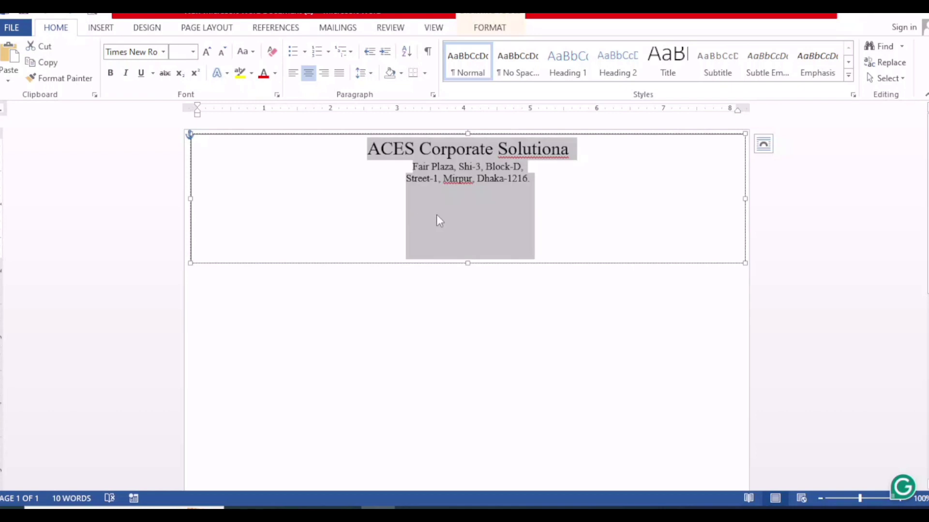
key("ctrl+space")
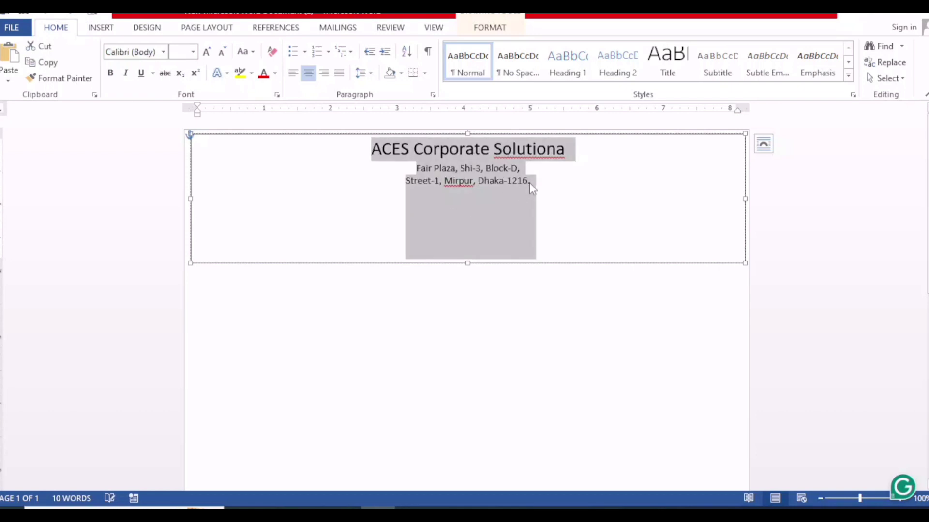
key("shift+Up")
key("shift+Up")
key("shift+Up")
left_click(529, 172)
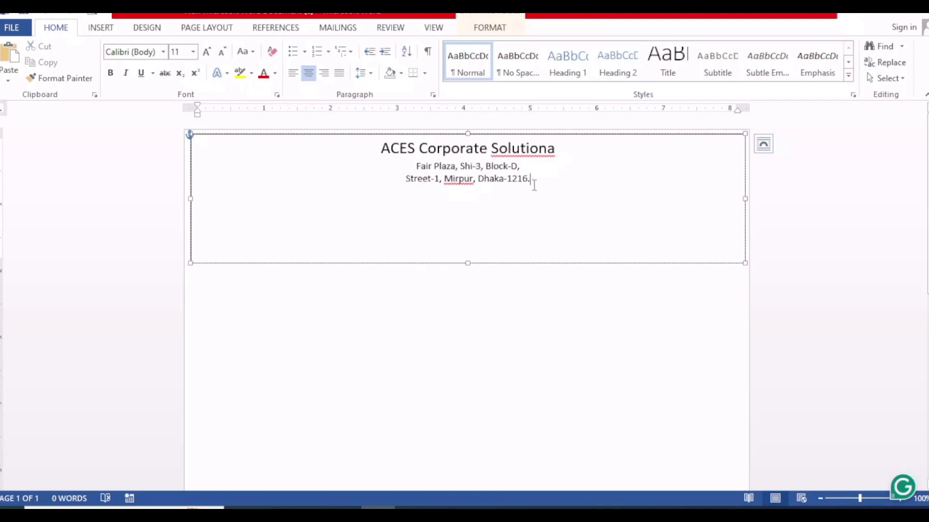
- Add the company's cell number and e-mail address as new lines below the address
key("Return")
type("Ce")
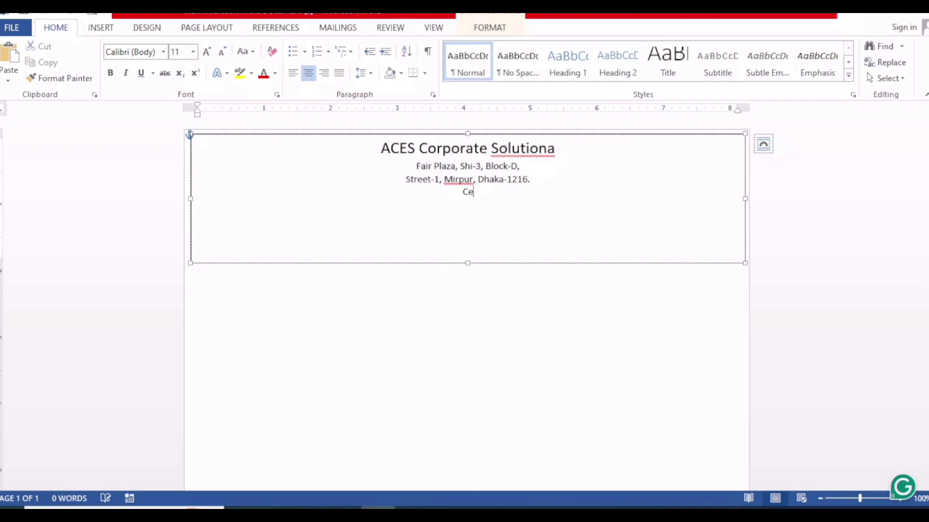
type("ll: ")
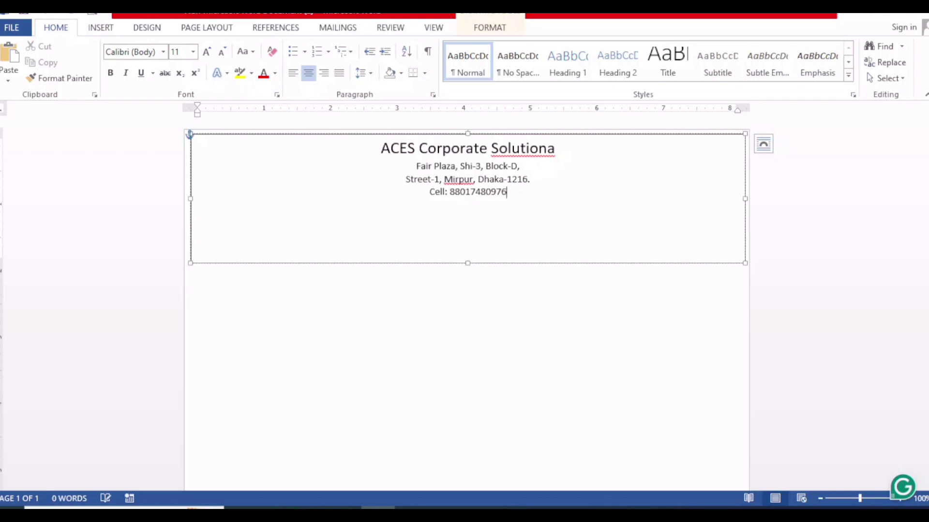
key("Return")
type("E")
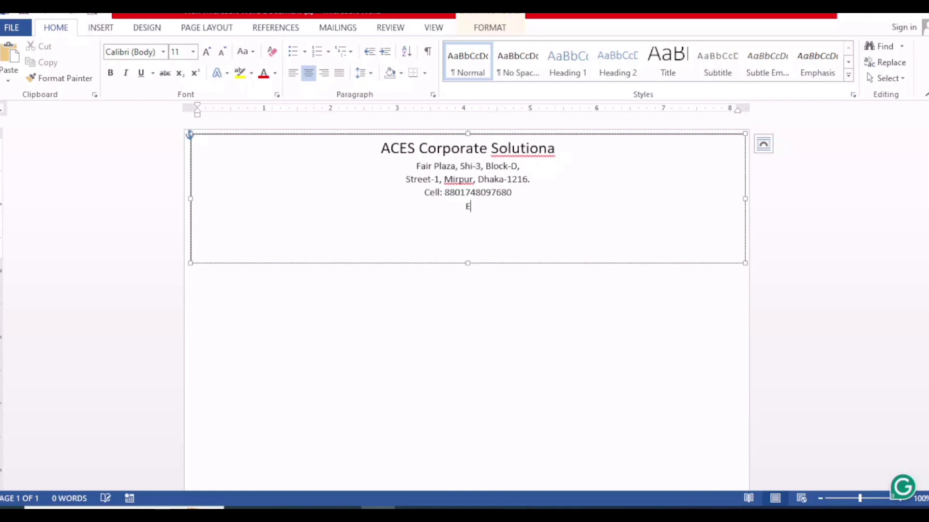
type("mail:")
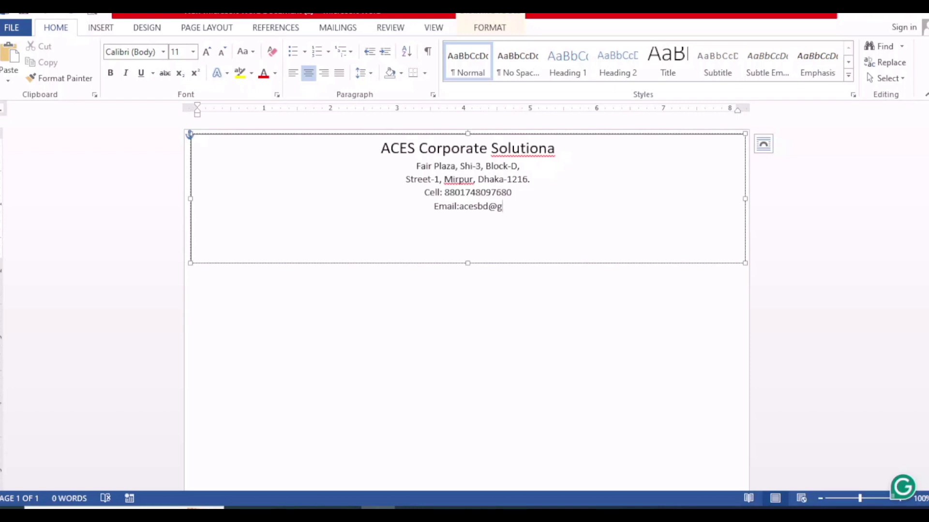
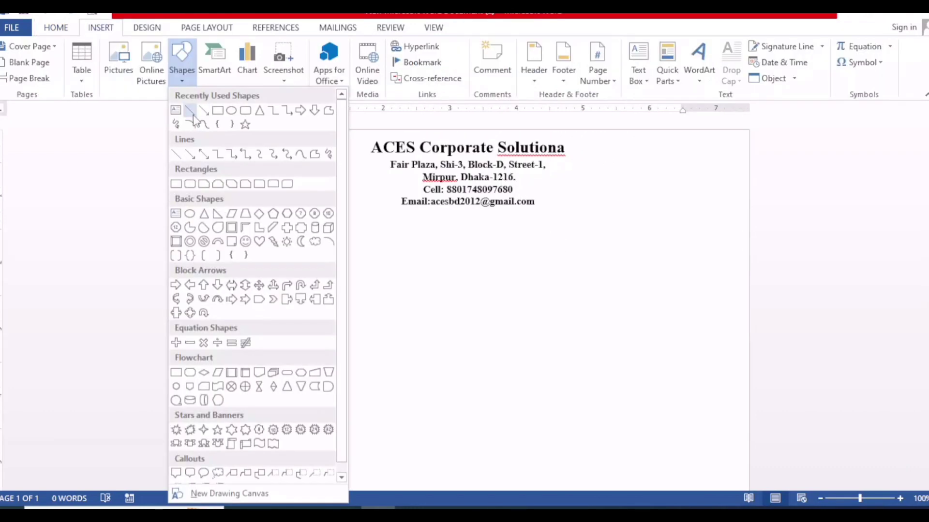
- Draw a rectangle banner below the header and type the banner label in it
left_click(218, 111)
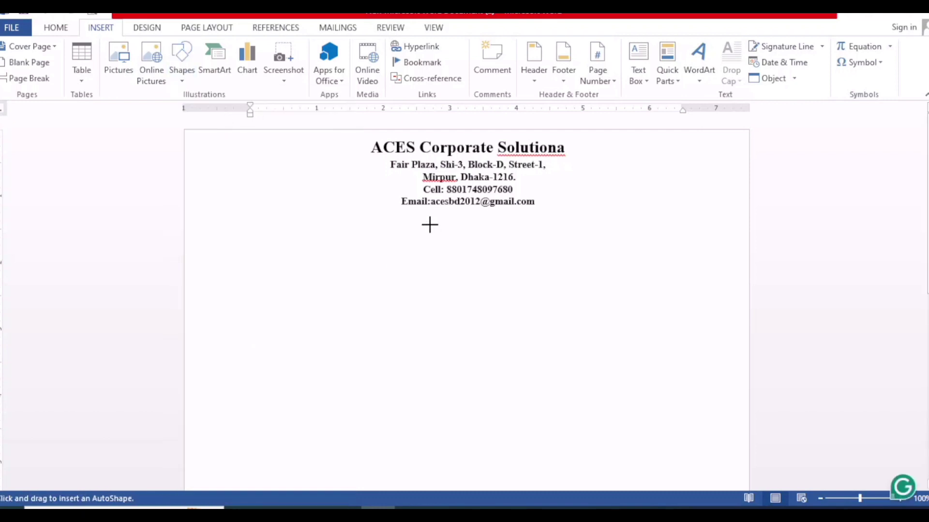
left_click_drag(430, 225, 494, 228)
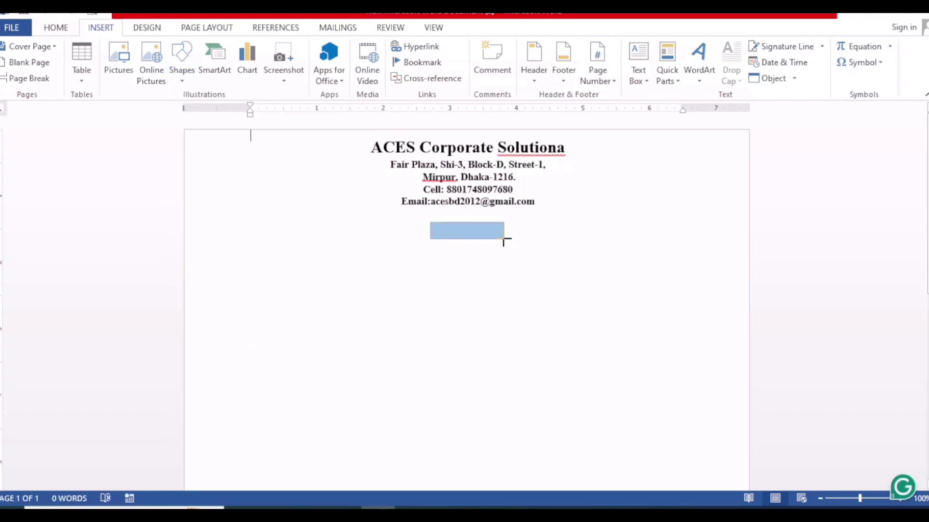
left_click_drag(503, 237, 504, 239)
left_click(475, 231)
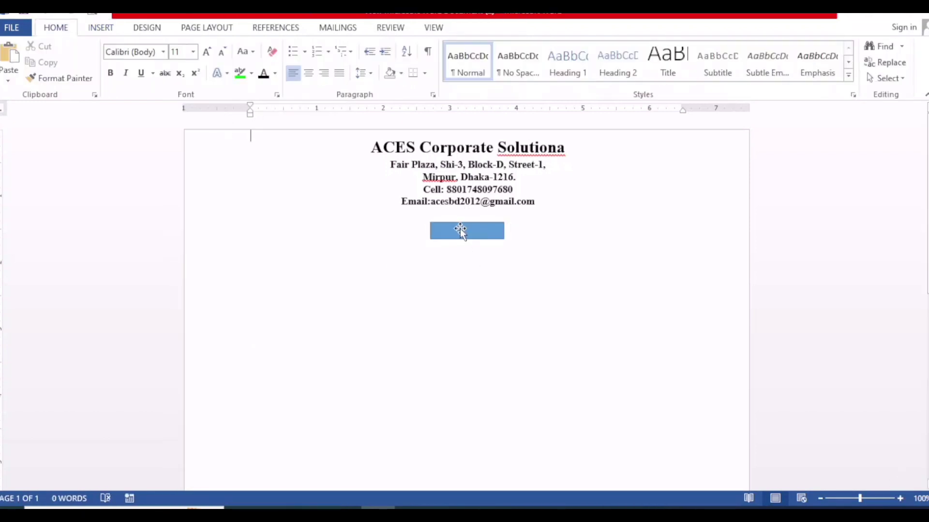
type("CHA")
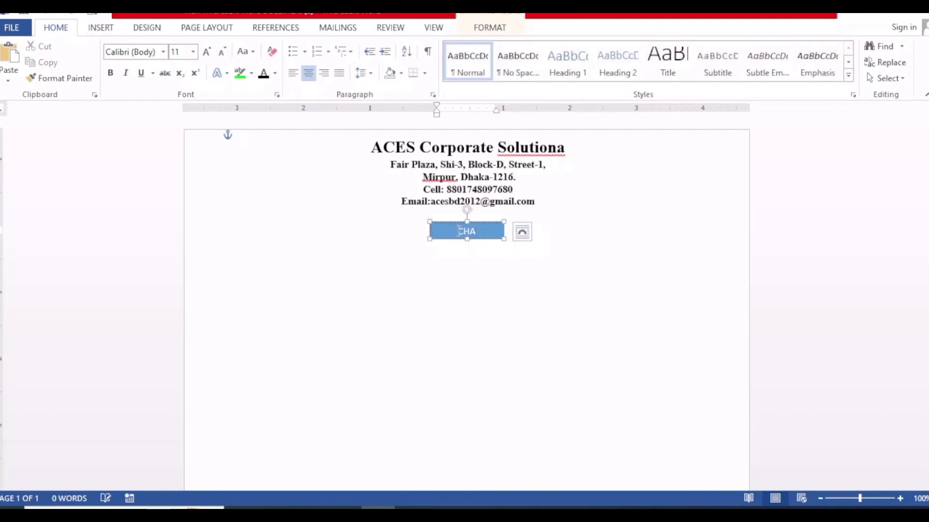
type("LLA")
type("L")
left_click(581, 338)
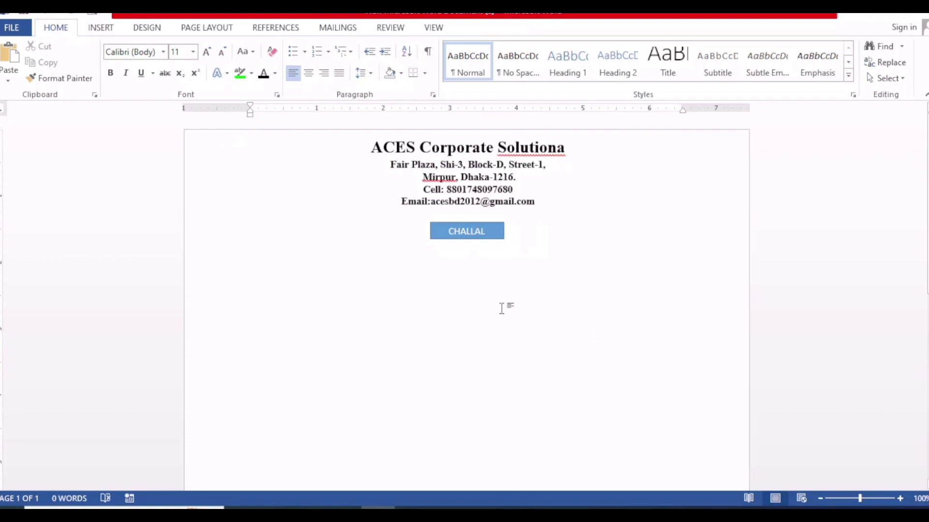
- Enlarge the banner text to 16 pt and make the banner slightly taller
left_click(500, 235)
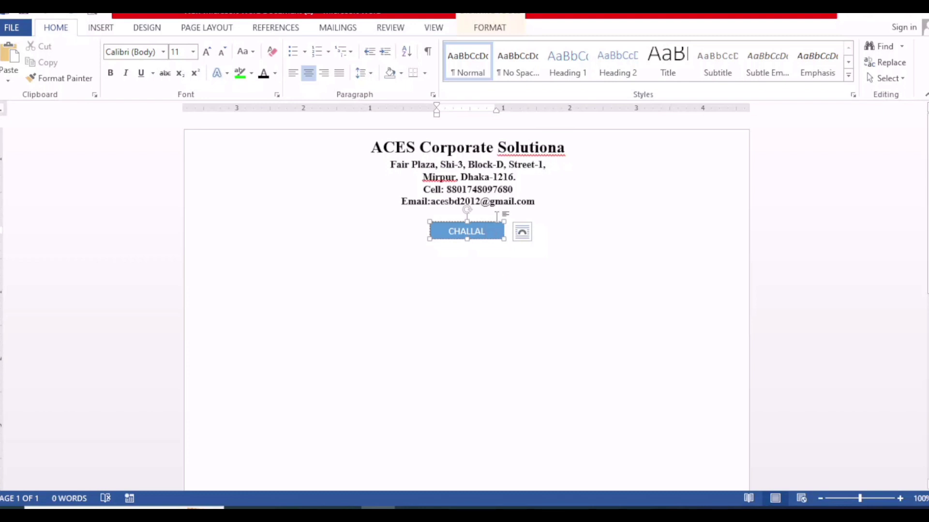
left_click_drag(493, 233, 444, 231)
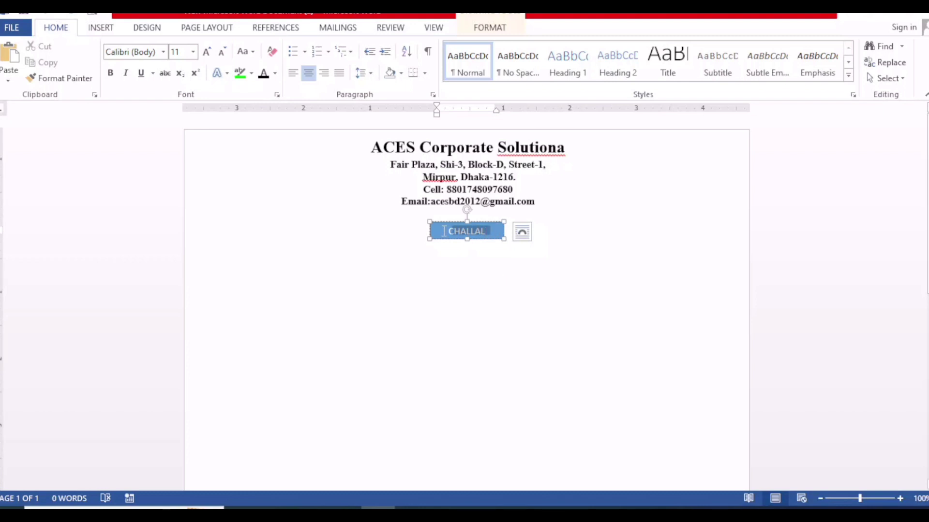
left_click(217, 53)
left_click(208, 52)
left_click(208, 52)
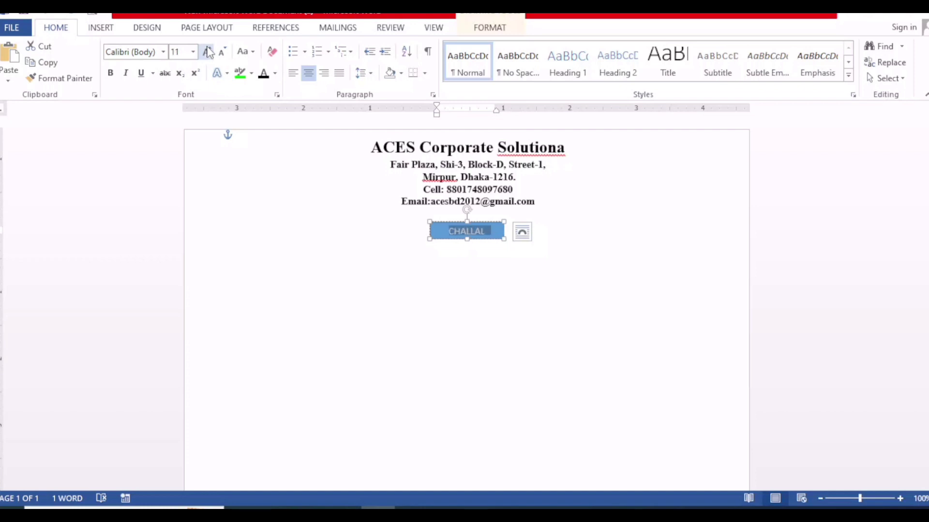
left_click(208, 52)
left_click(208, 52)
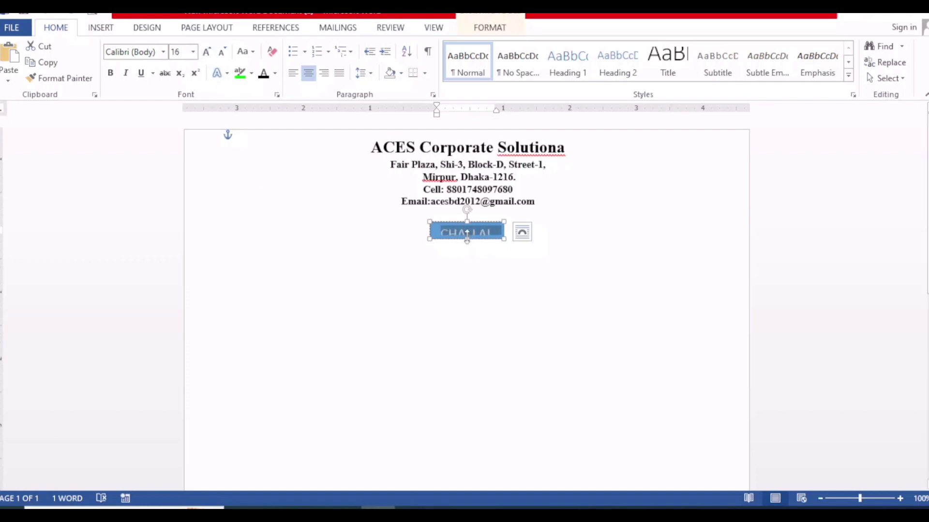
left_click_drag(467, 239, 467, 245)
left_click(525, 302)
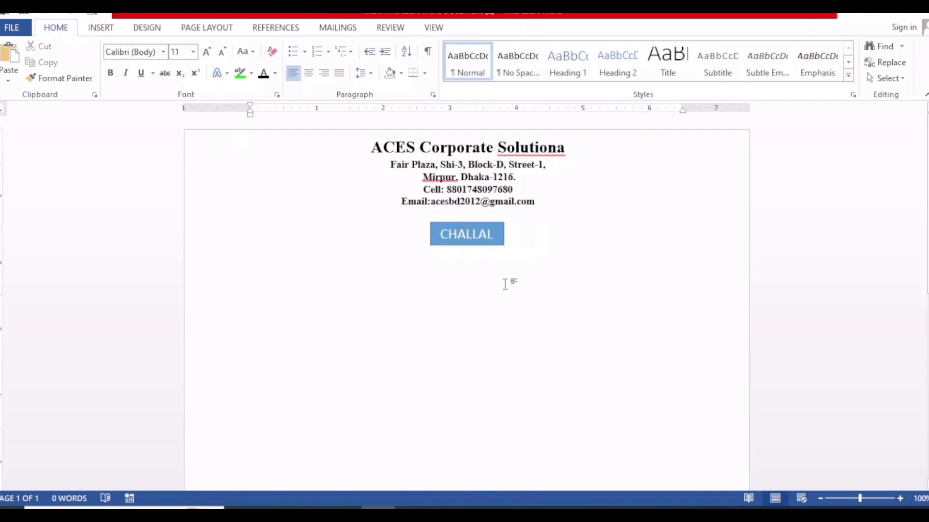
- Make the banner text bold Times New Roman and finish it as 'CHALLA'
left_click_drag(494, 236, 438, 234)
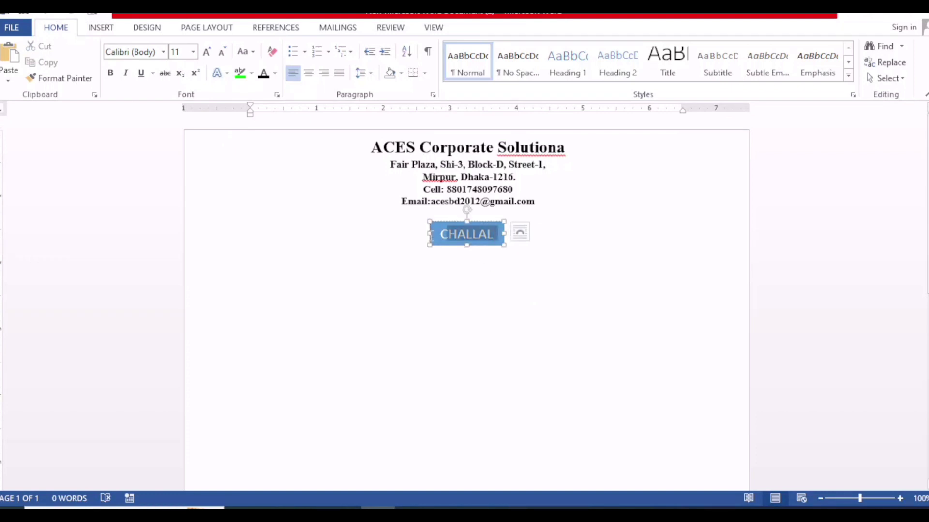
left_click(110, 72)
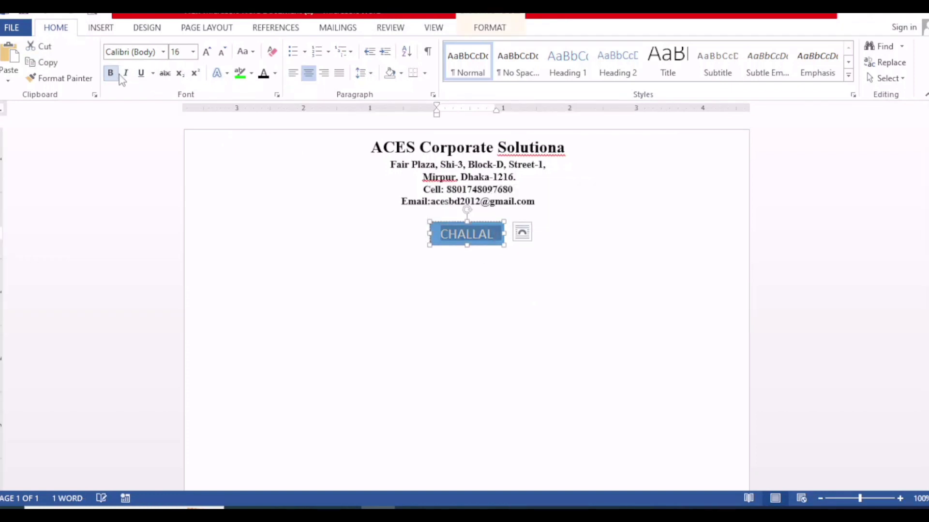
left_click(163, 51)
left_click(129, 136)
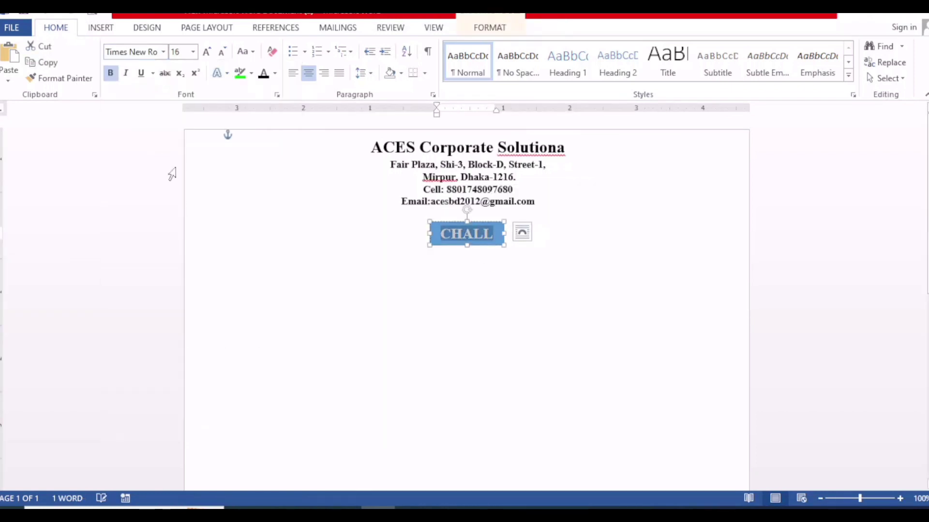
left_click(528, 298)
left_click(500, 235)
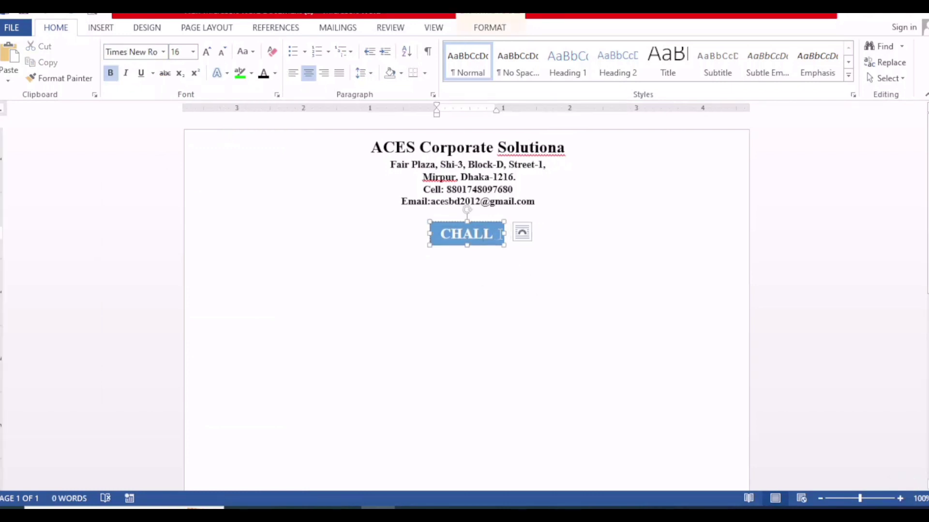
type("A")
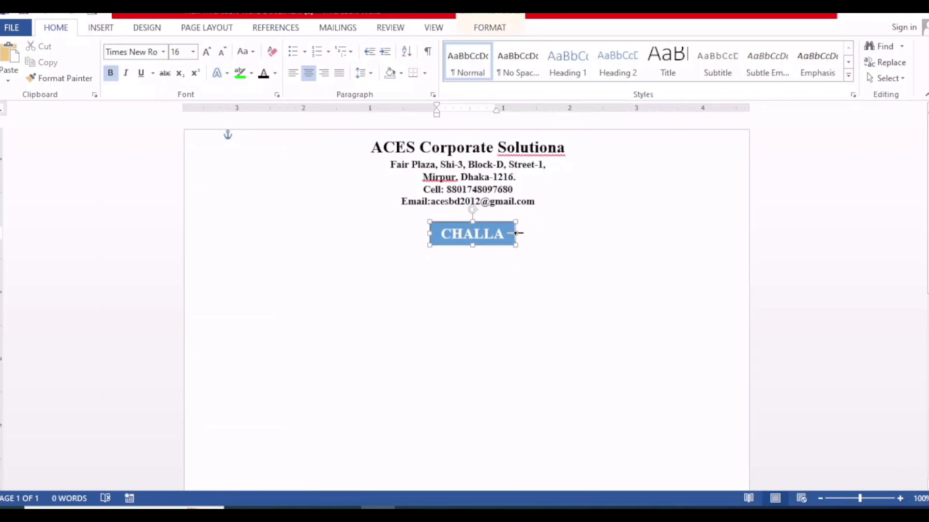
left_click(530, 307)
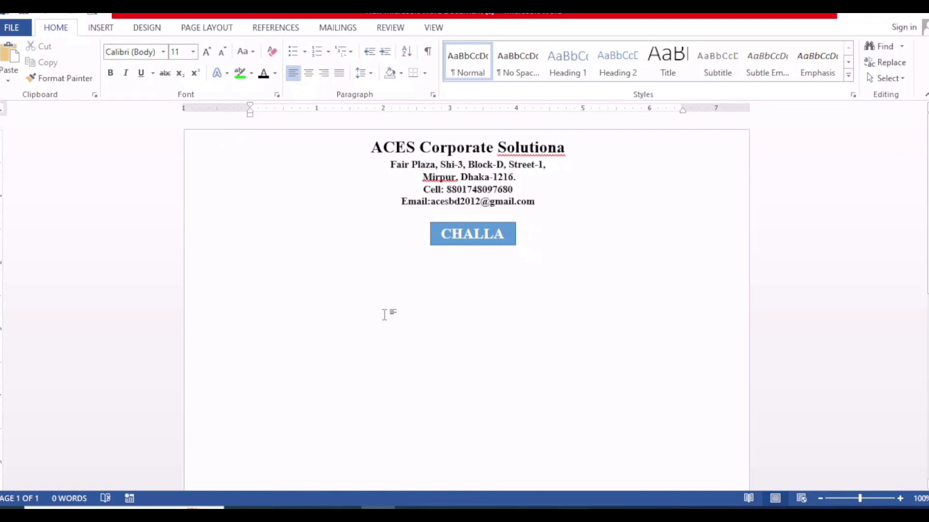
- Draw a text box at left below the banner reading 'Ref No: 00001', widened to fit
left_click(102, 29)
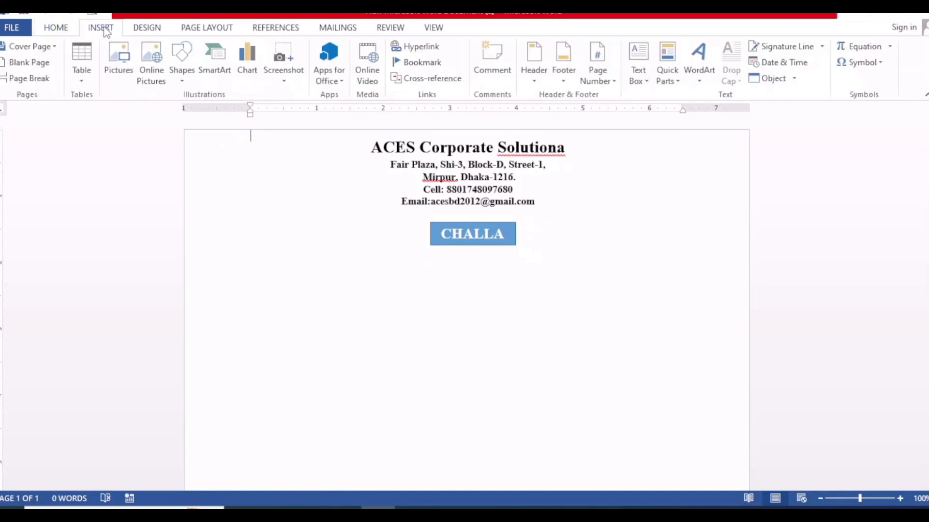
left_click(180, 71)
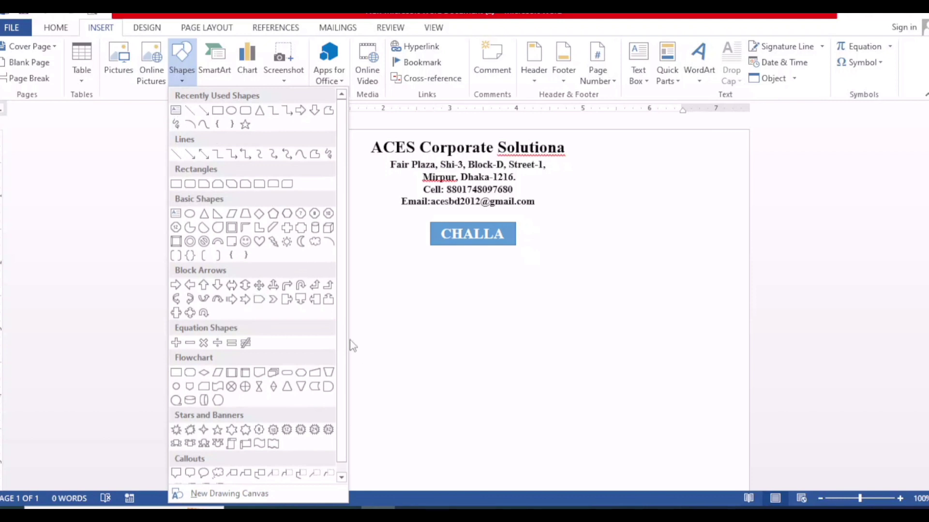
left_click(176, 111)
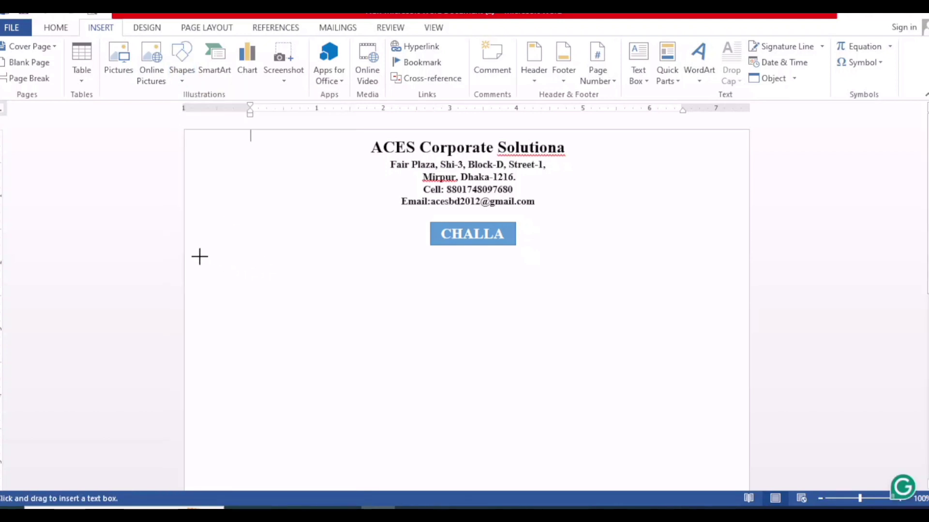
left_click_drag(198, 256, 247, 274)
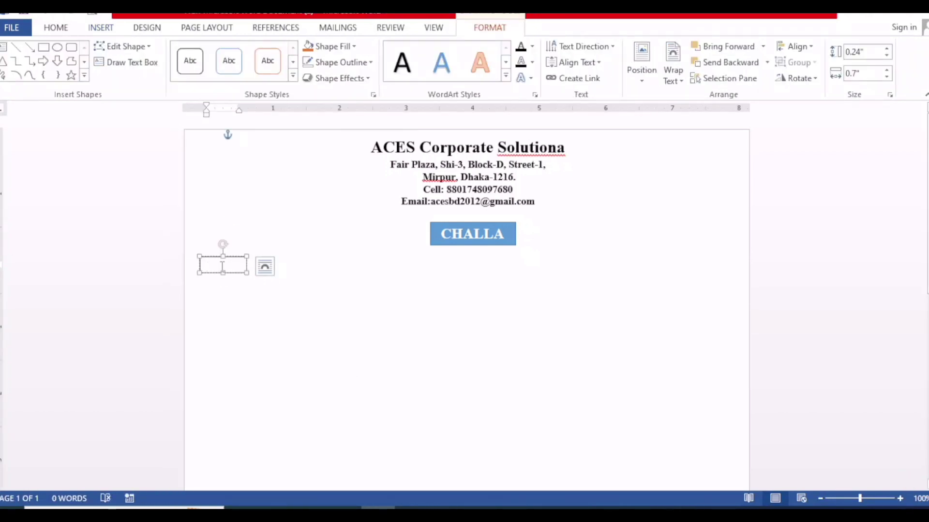
type("Ref No:")
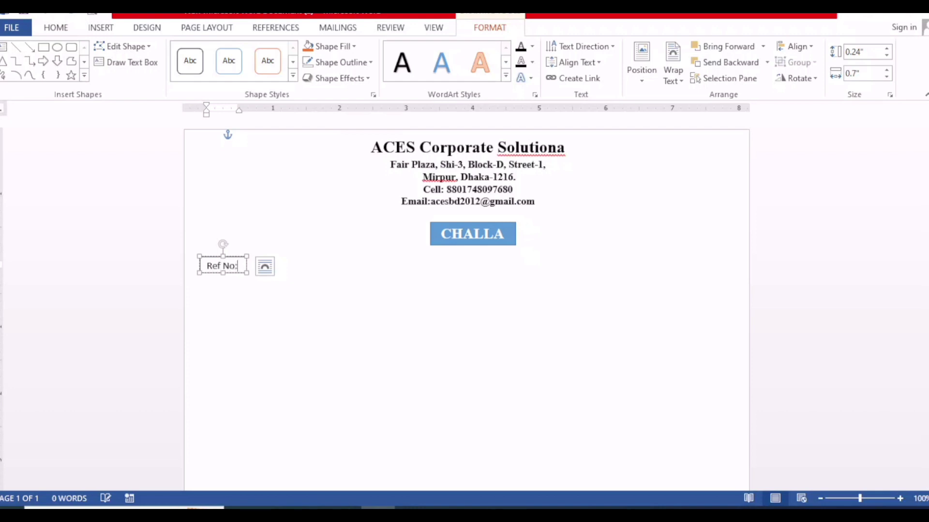
key("BackSpace")
key("BackSpace")
key("BackSpace")
left_click(357, 357)
left_click(224, 272)
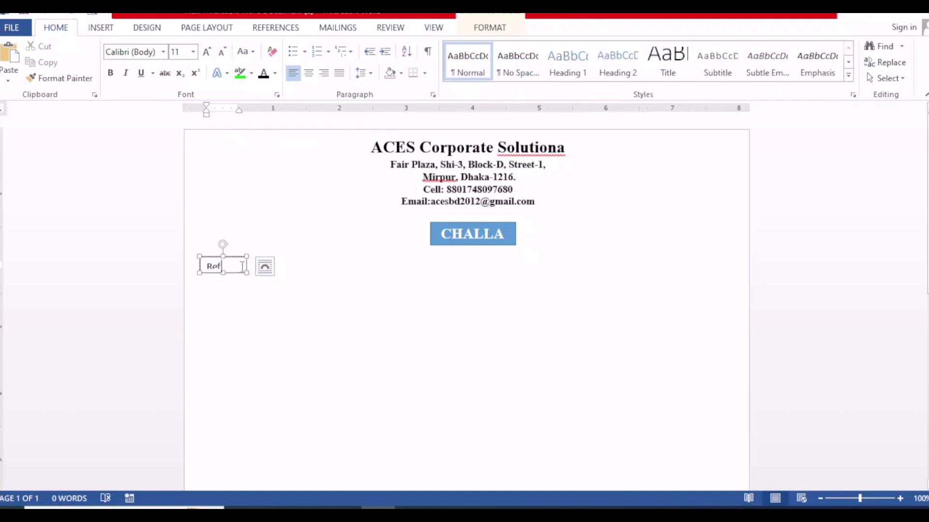
mouse_move(246, 264)
left_mouse_down()
mouse_move(273, 278)
mouse_move(278, 267)
left_mouse_up()
type("No: 00001")
left_click(236, 267)
left_click(380, 302)
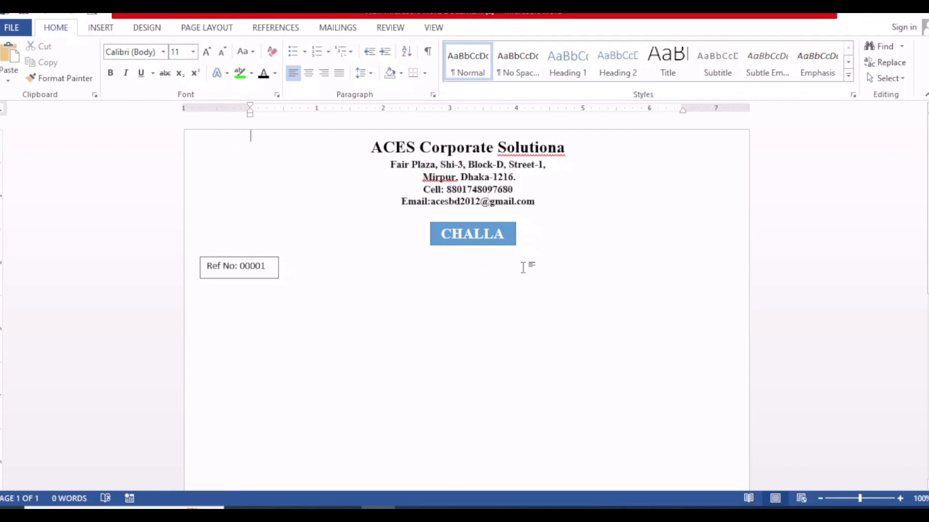
left_click(102, 28)
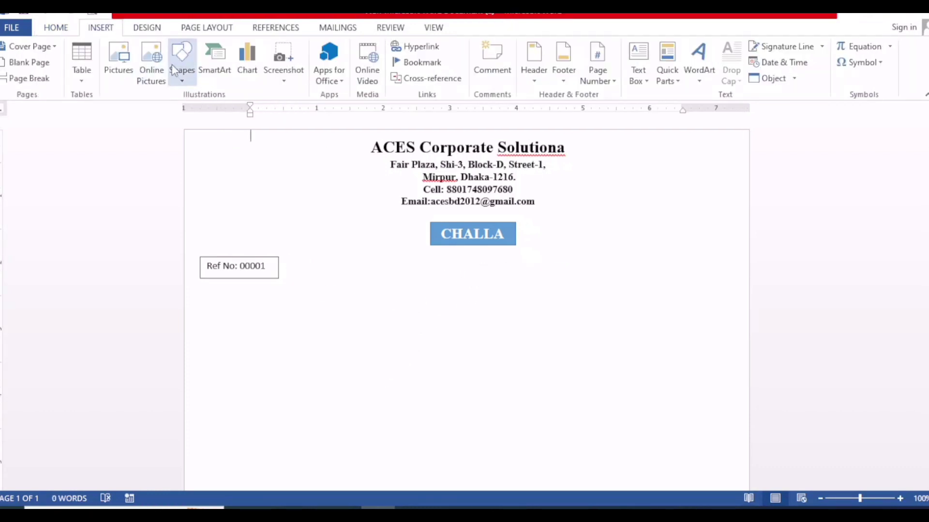
- Draw a right-side text box reading 'Date:....../......./......' level with Ref No, widened to one line
left_click(179, 63)
left_click(175, 110)
left_click_drag(670, 262, 740, 285)
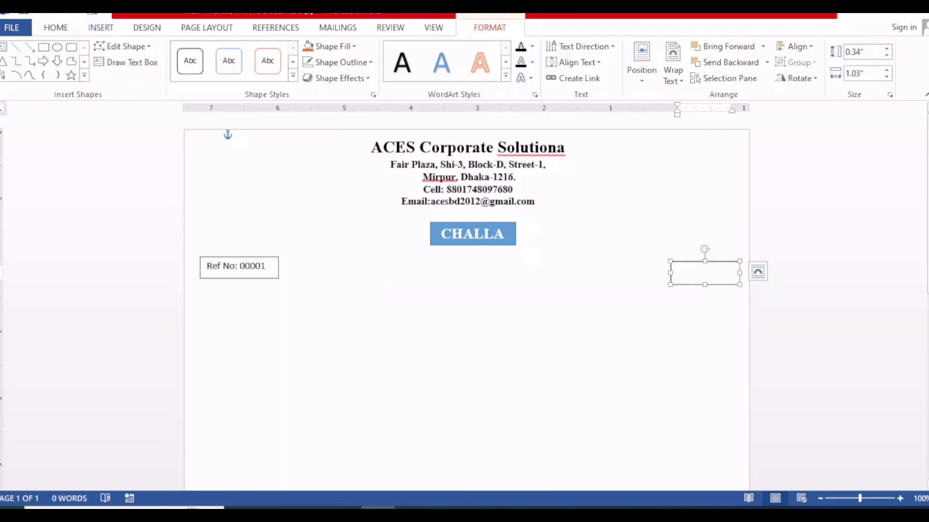
type("Date:....../")
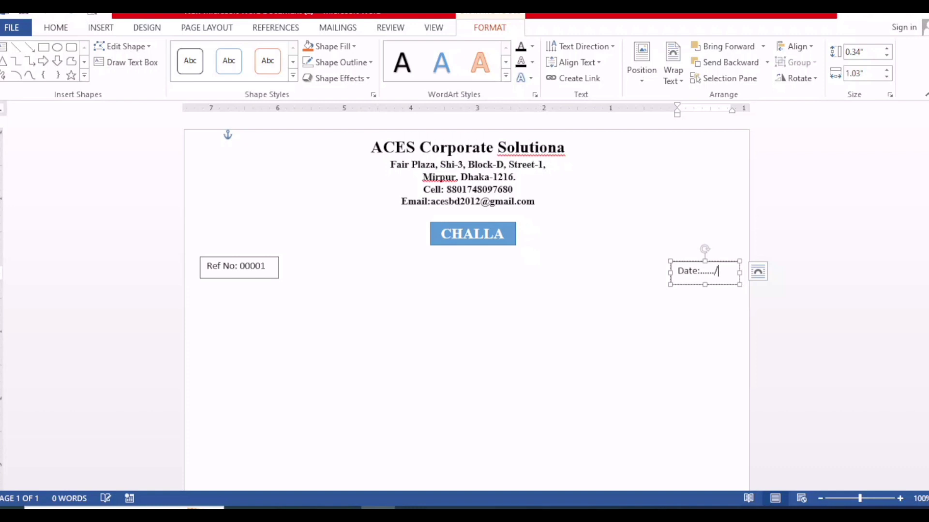
type(".....")
key("Return")
left_click_drag(670, 272, 640, 274)
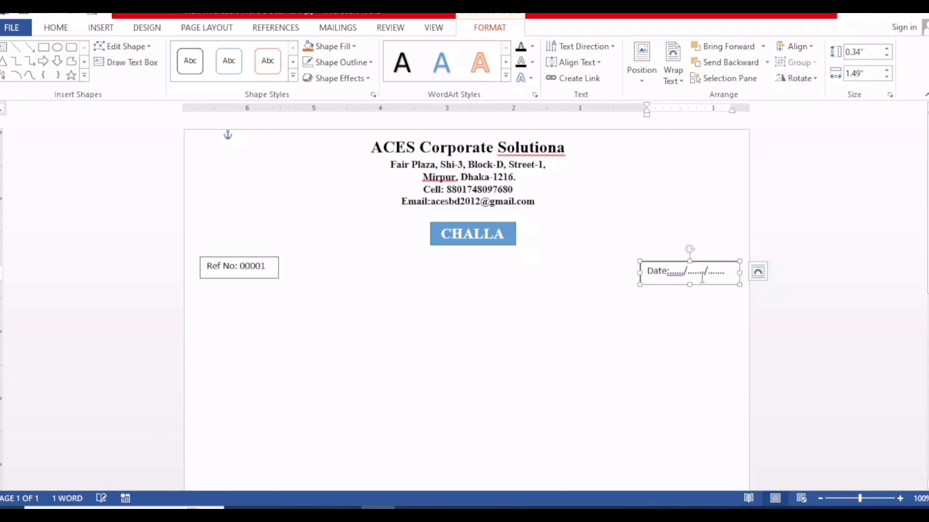
left_click(730, 278)
type("...")
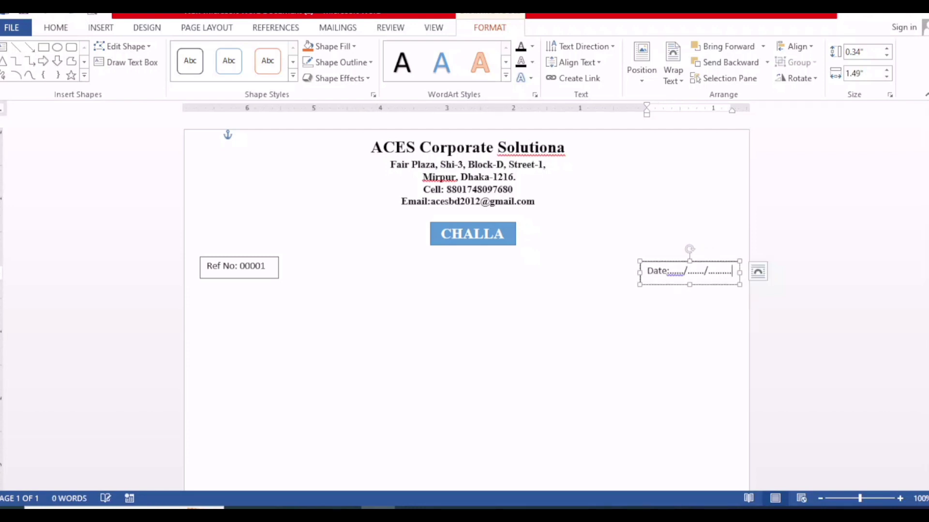
left_click(576, 305)
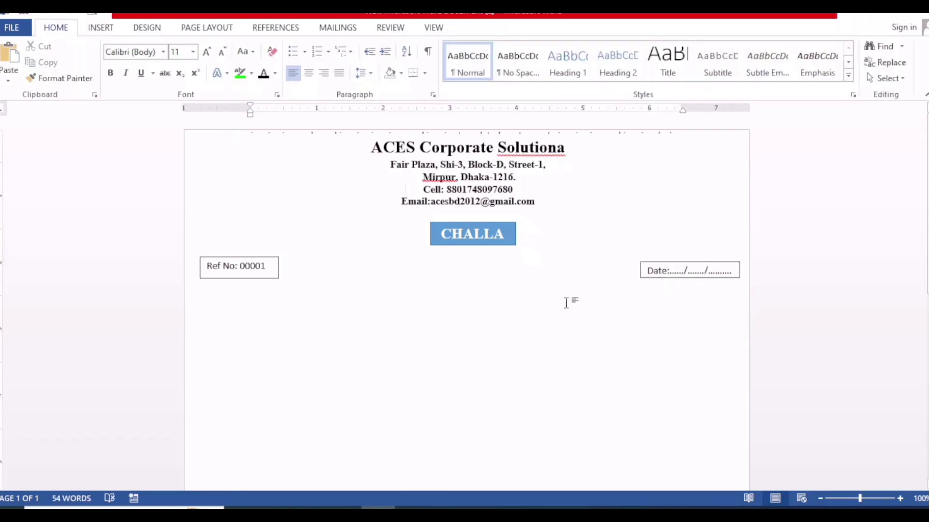
- Paste a duplicate of the Date box
key("ctrl+e")
key("Return")
key("ctrl+v")
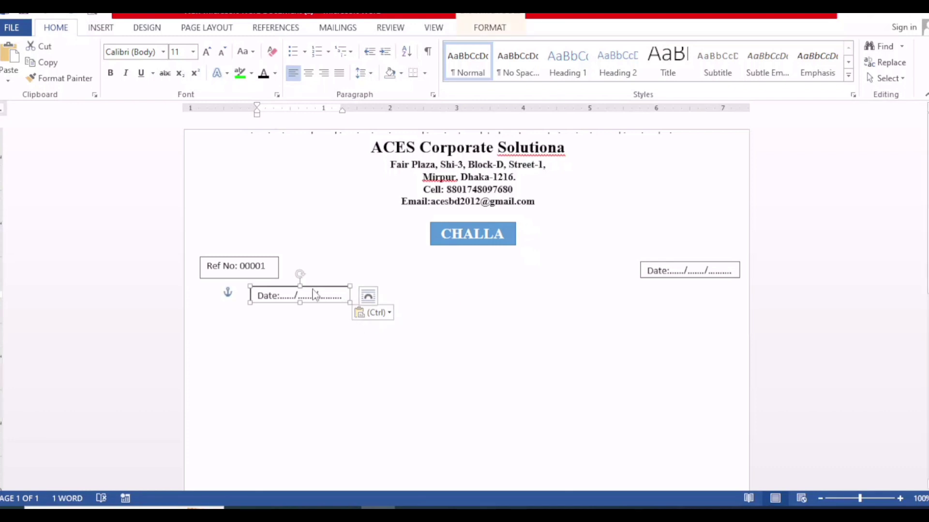
- Align the pasted copy directly under the Date box and delete its date text
left_click_drag(334, 288, 750, 284)
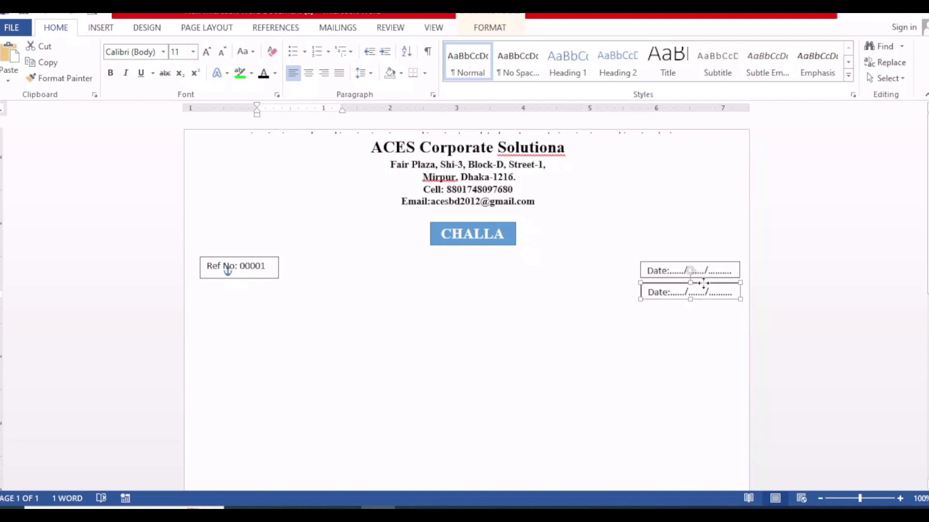
left_click_drag(708, 284, 704, 284)
left_click(695, 289)
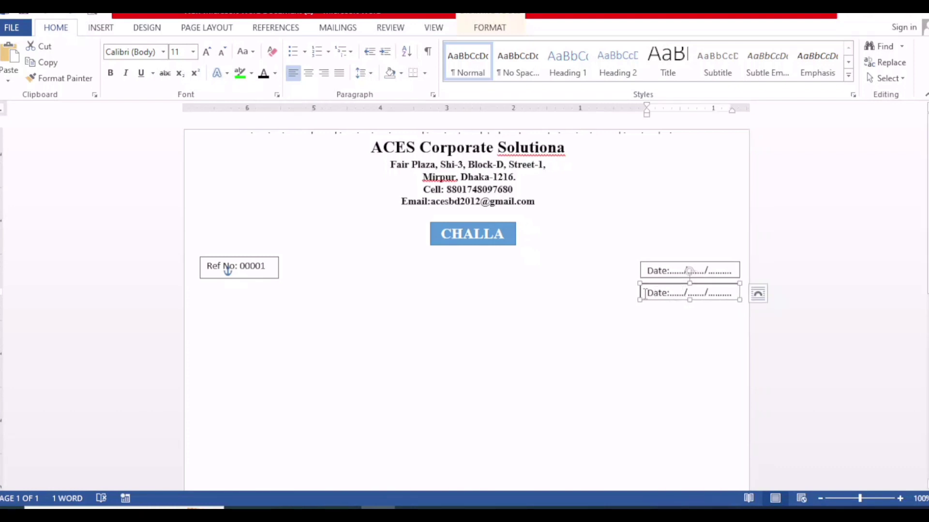
left_click_drag(645, 292, 735, 293)
key("Delete")
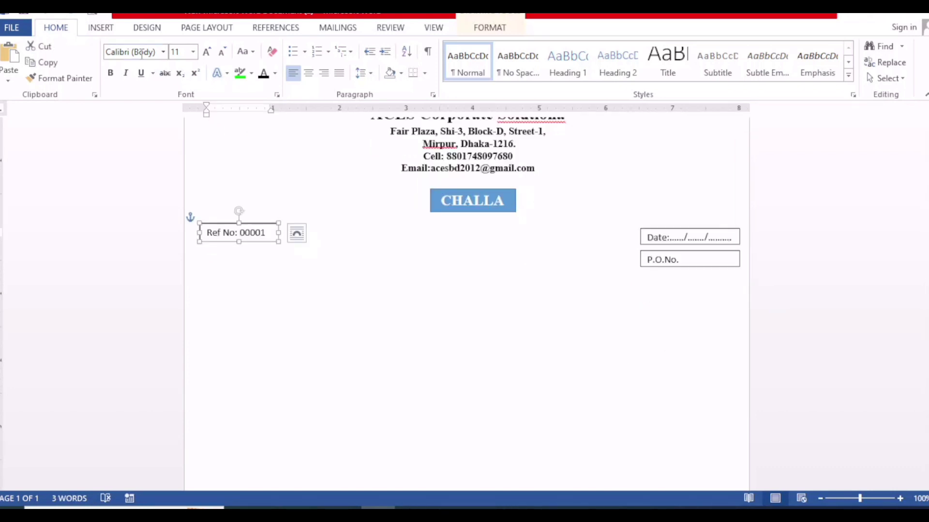
- Draw an empty 0.24" × 8.31" text box across the page under the P.O.No. box
left_click(101, 28)
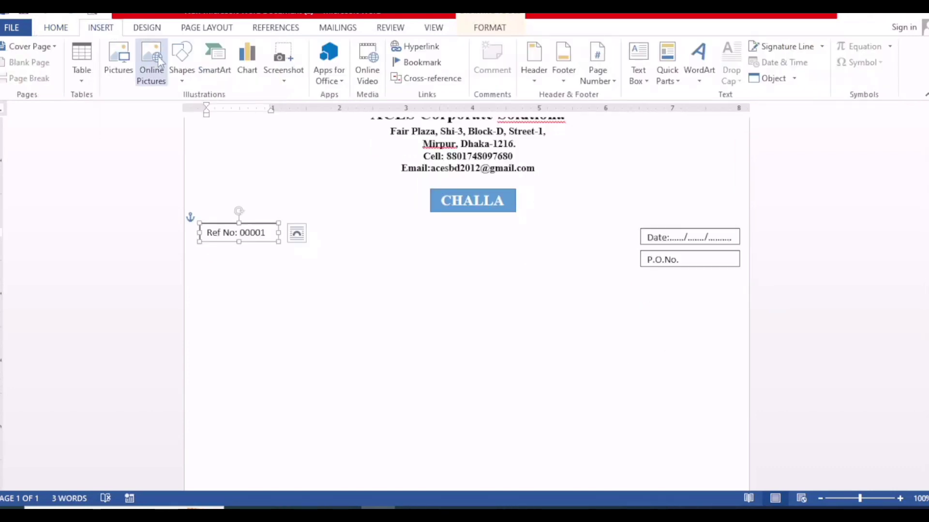
left_click(172, 59)
left_click(183, 110)
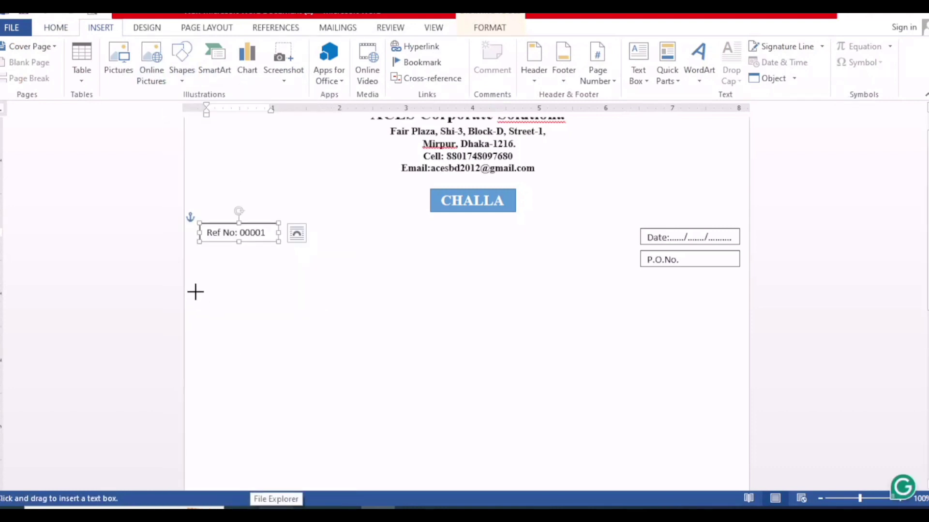
mouse_move(194, 284)
left_mouse_down()
mouse_move(699, 285)
mouse_move(746, 293)
left_mouse_up()
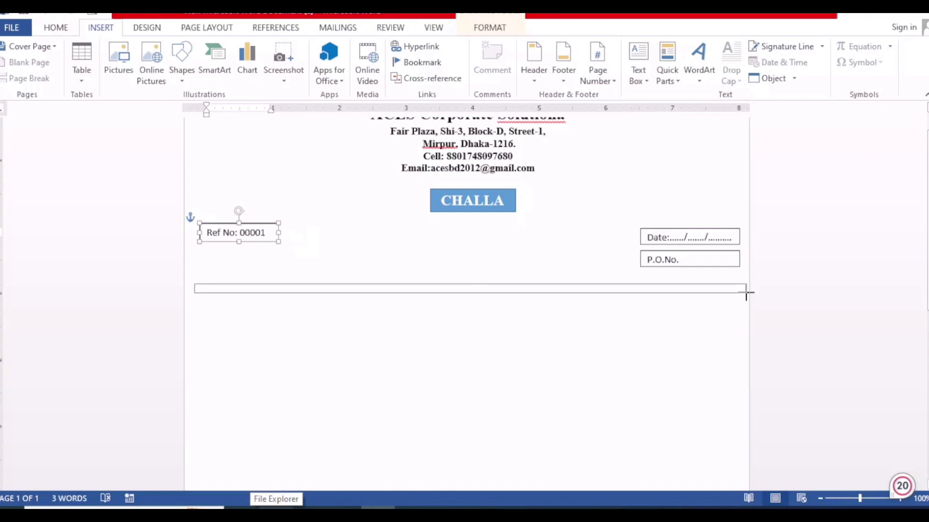
left_click_drag(747, 293, 747, 299)
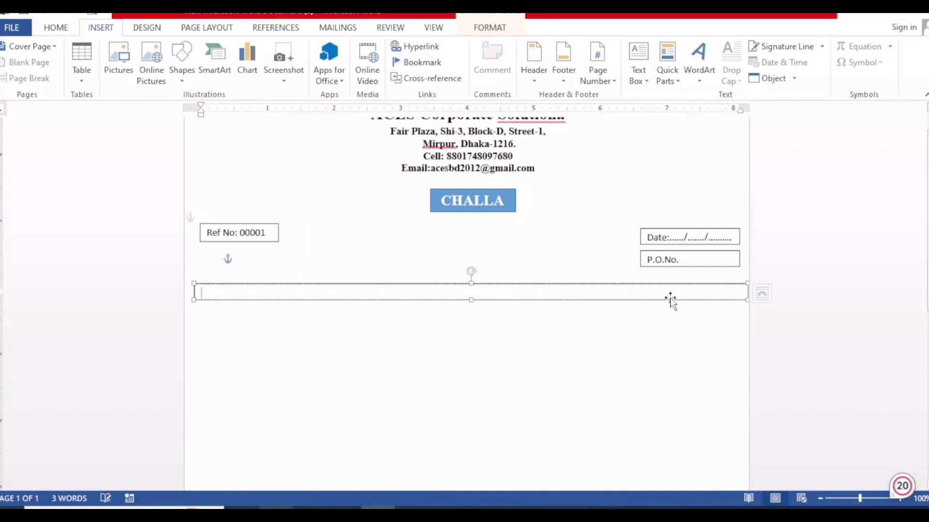
left_click(636, 209)
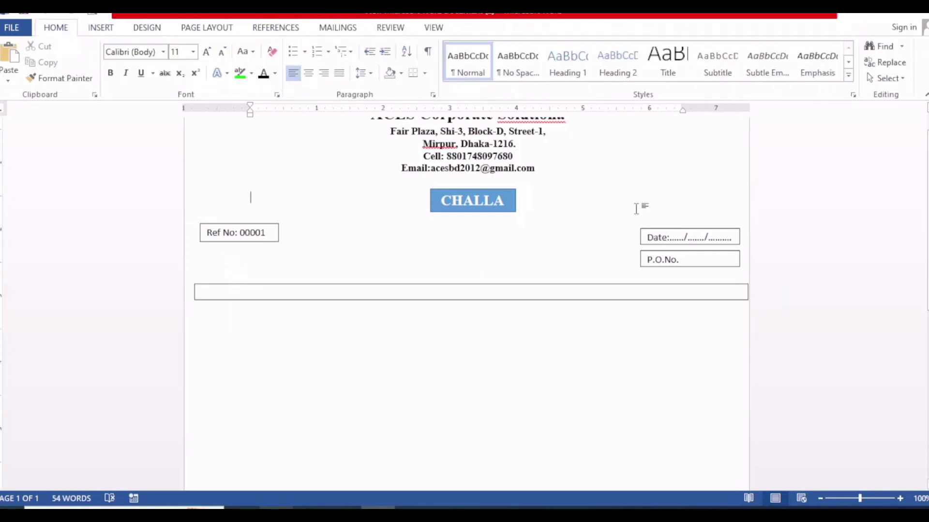
double_click(653, 237)
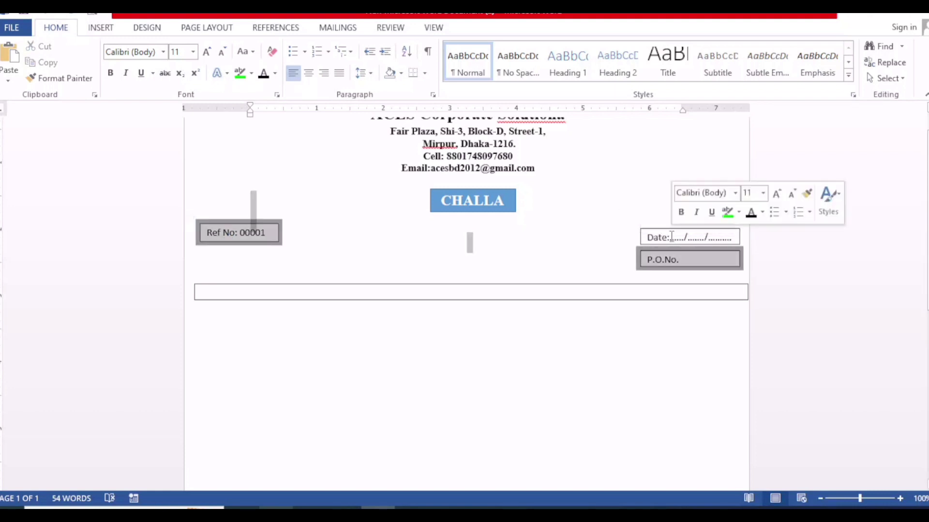
double_click(514, 244)
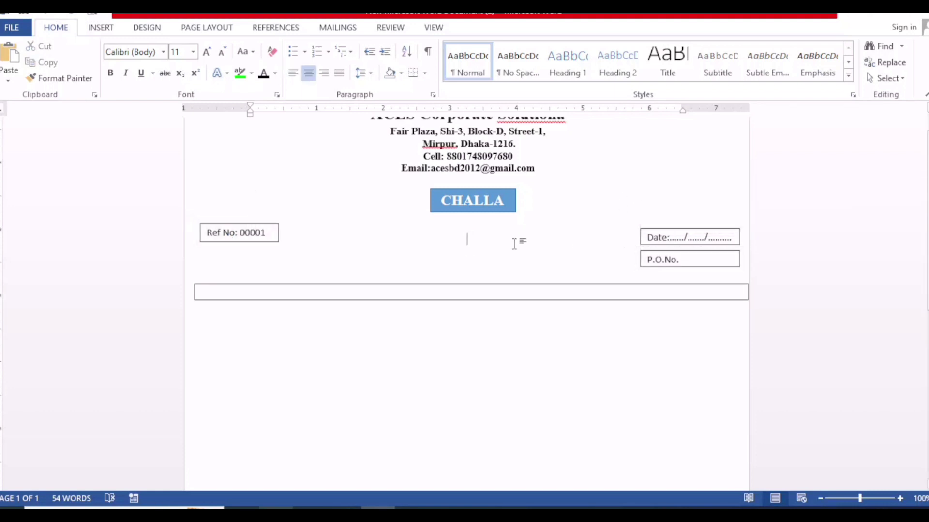
left_click(552, 291)
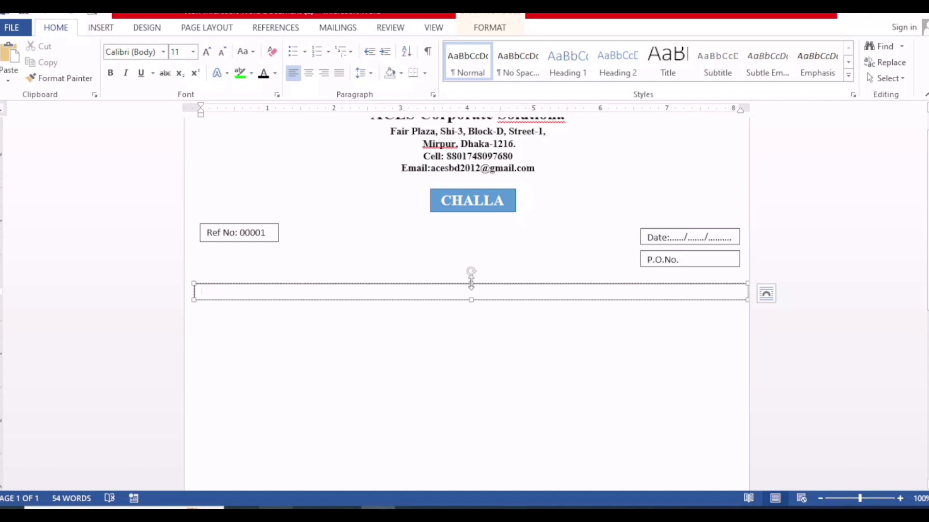
- Make the wide box taller and type 'Client Name:' inside it
left_click_drag(471, 283, 469, 269)
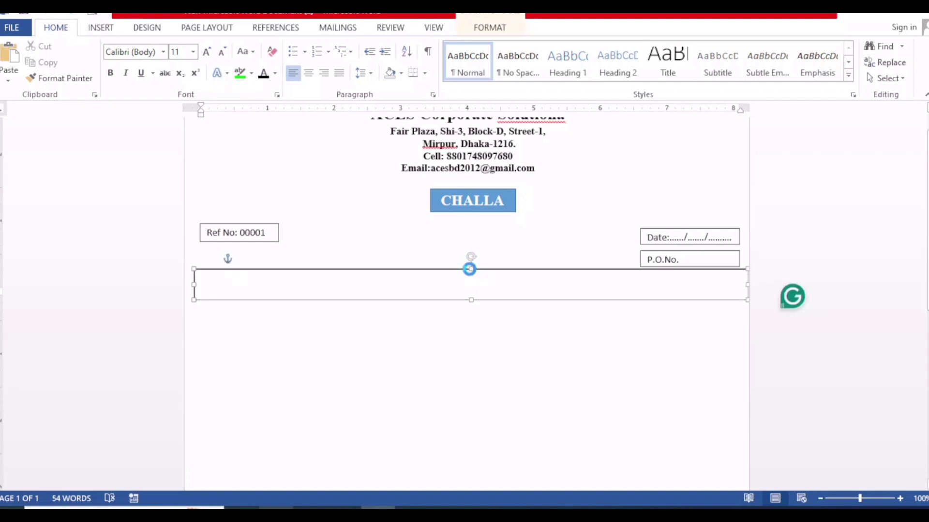
left_click_drag(469, 269, 469, 290)
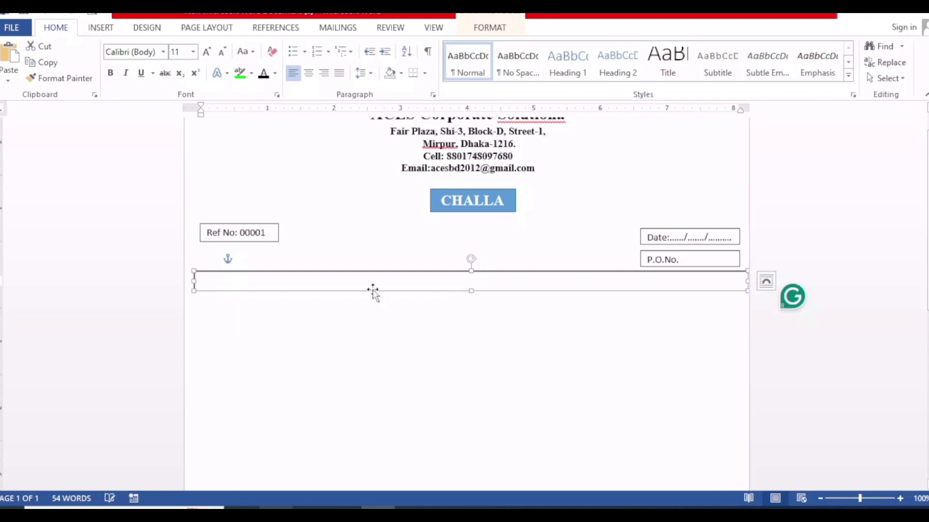
left_click(341, 280)
type("C")
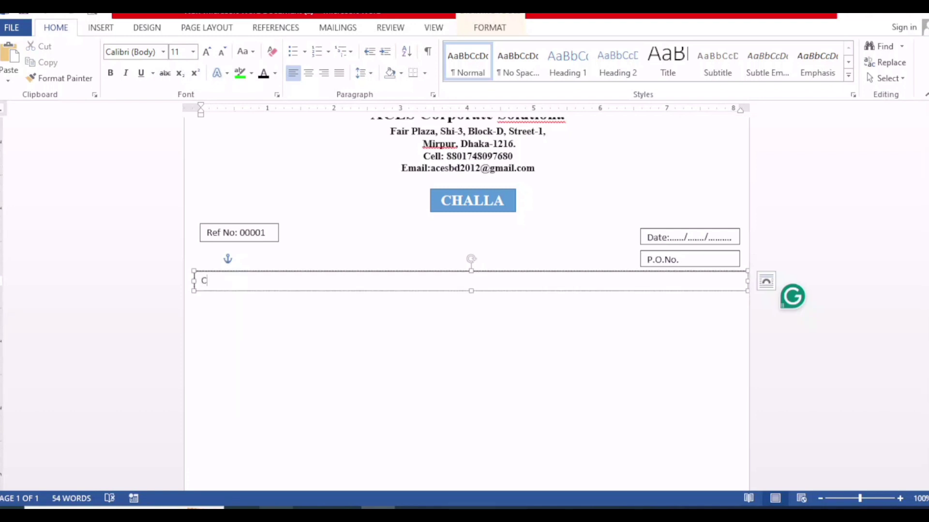
type("lient Name:")
left_click(342, 317)
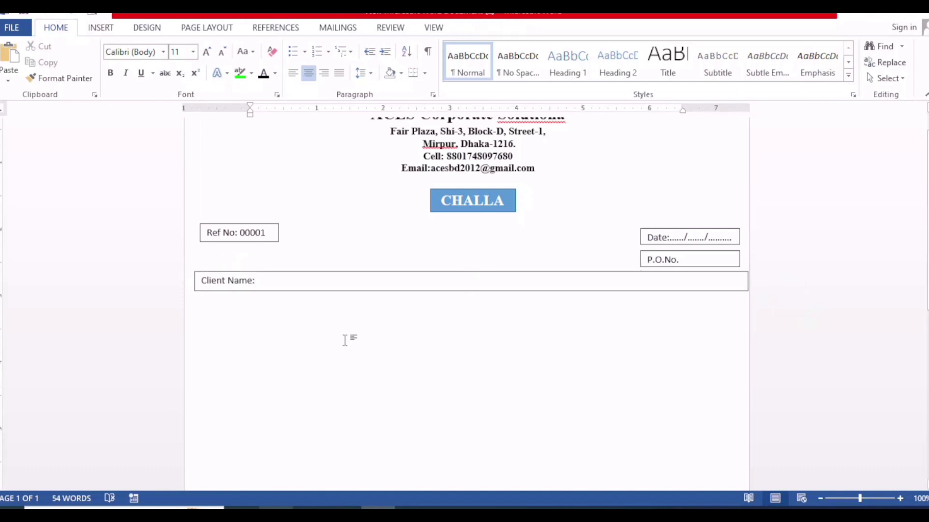
- Format the 'Client Name:' label as bold Times New Roman
left_click(407, 280)
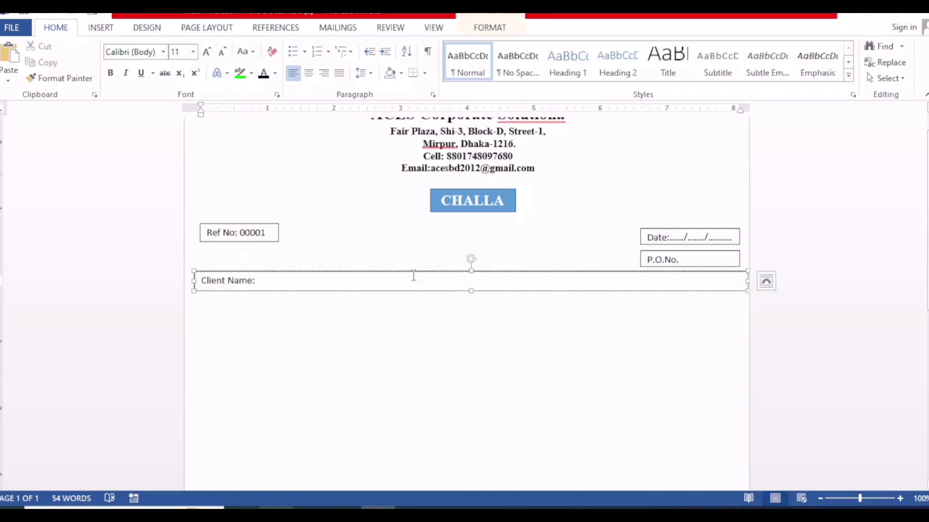
left_click_drag(239, 297, 207, 296)
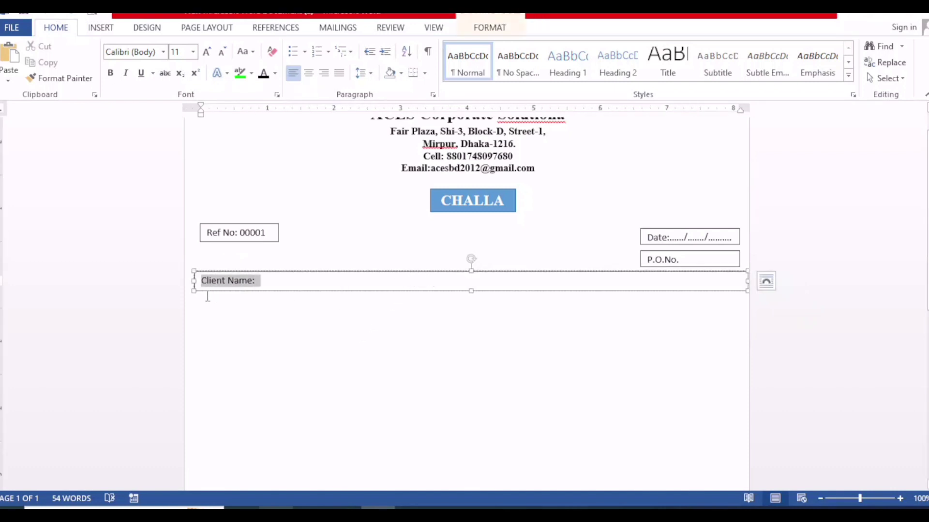
left_click(163, 52)
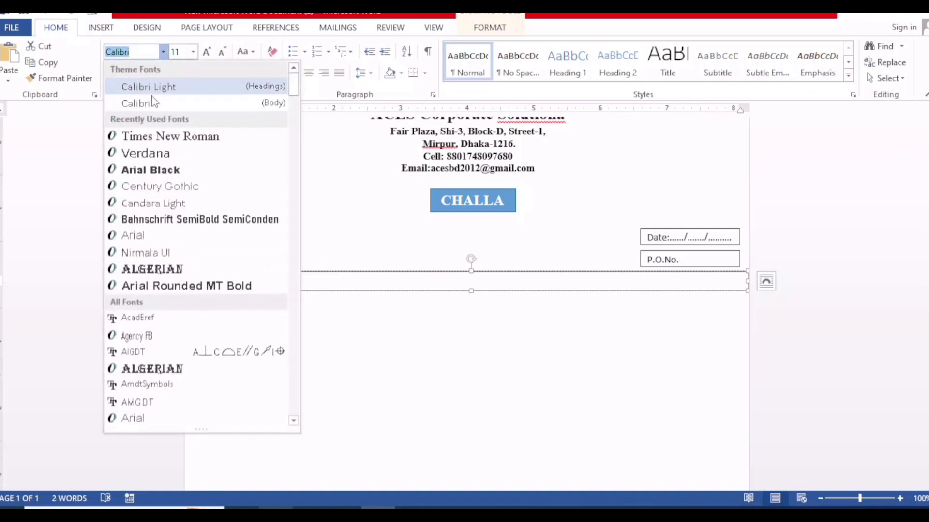
left_click(159, 138)
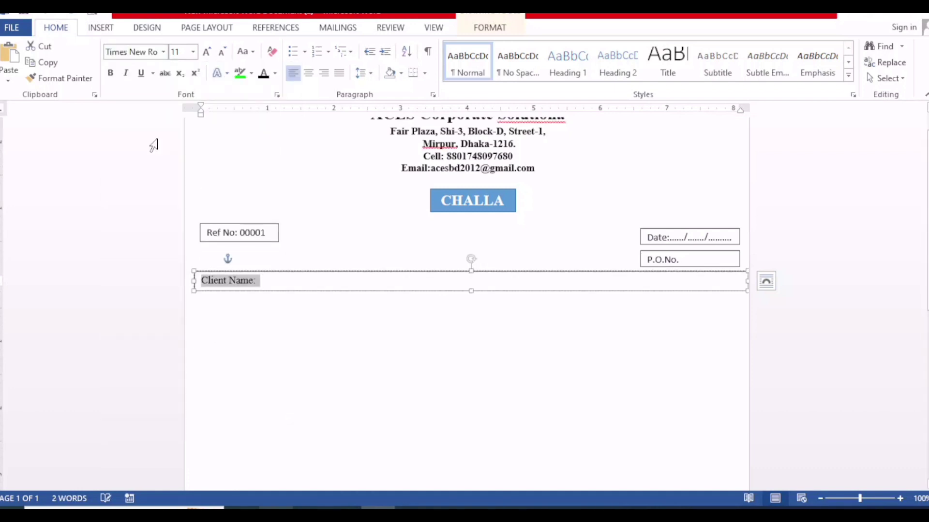
left_click(110, 73)
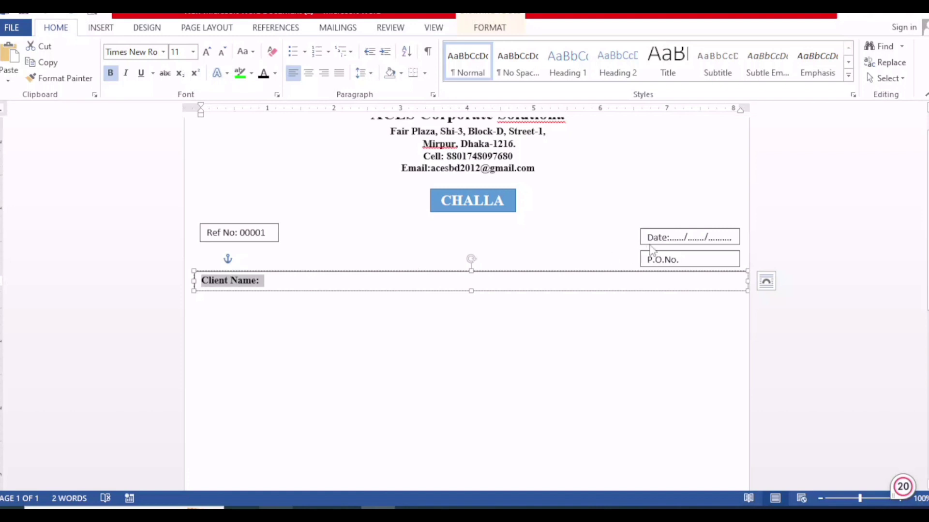
- Copy the Client Name box and paste two duplicates of it
key("Escape")
key("ctrl+c")
key("ctrl+v")
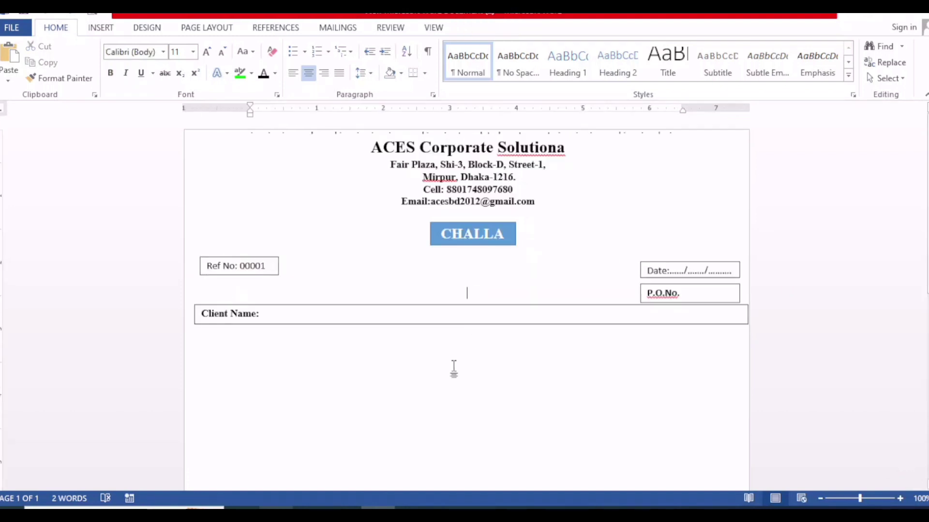
key("ctrl+v")
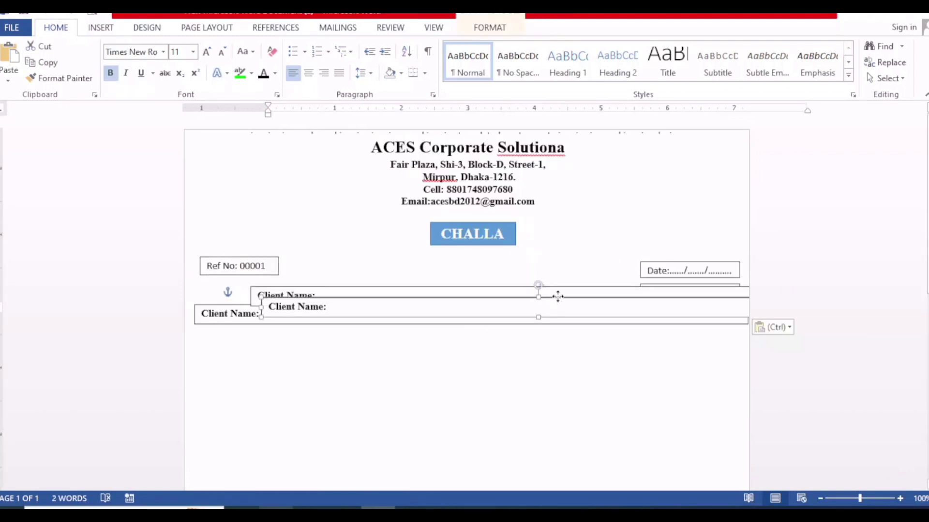
- Move the pasted Client Name boxes into a stack beneath the original
left_click_drag(557, 297, 493, 360)
left_click(517, 286)
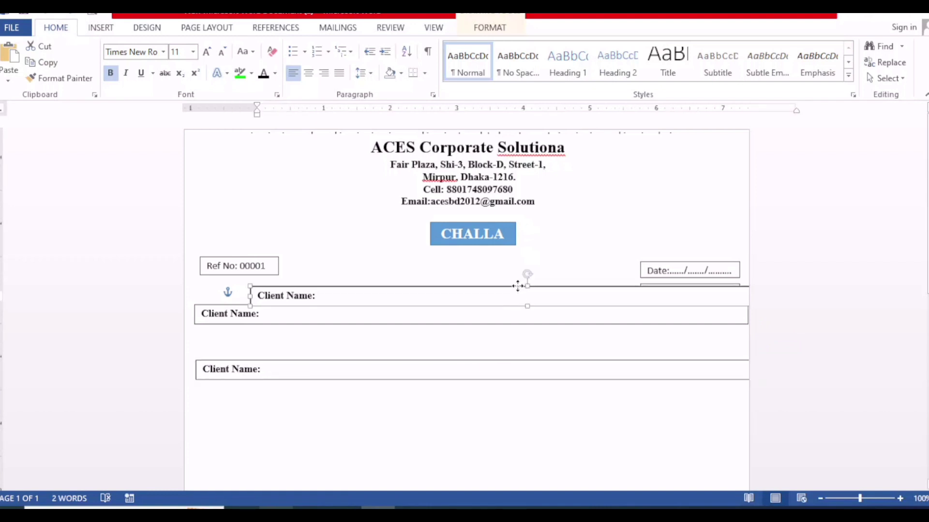
left_click_drag(518, 287, 461, 329)
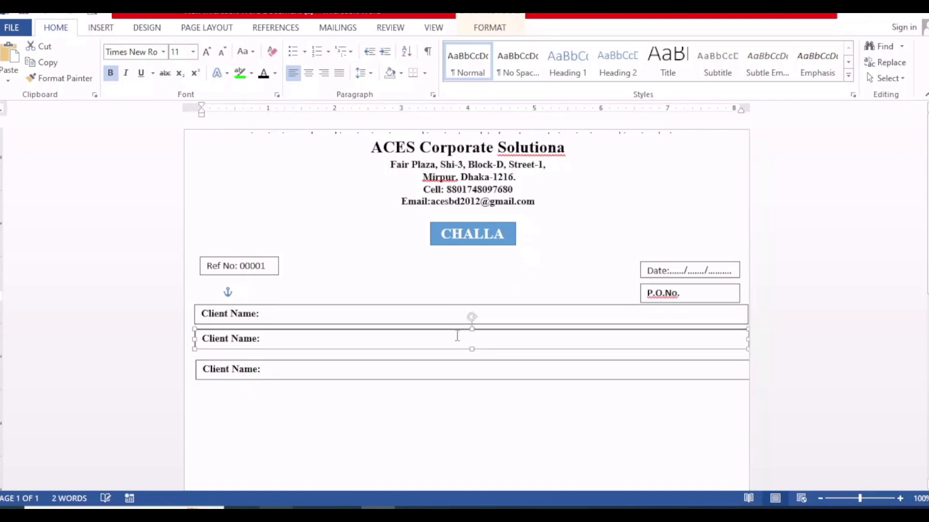
left_click(456, 370)
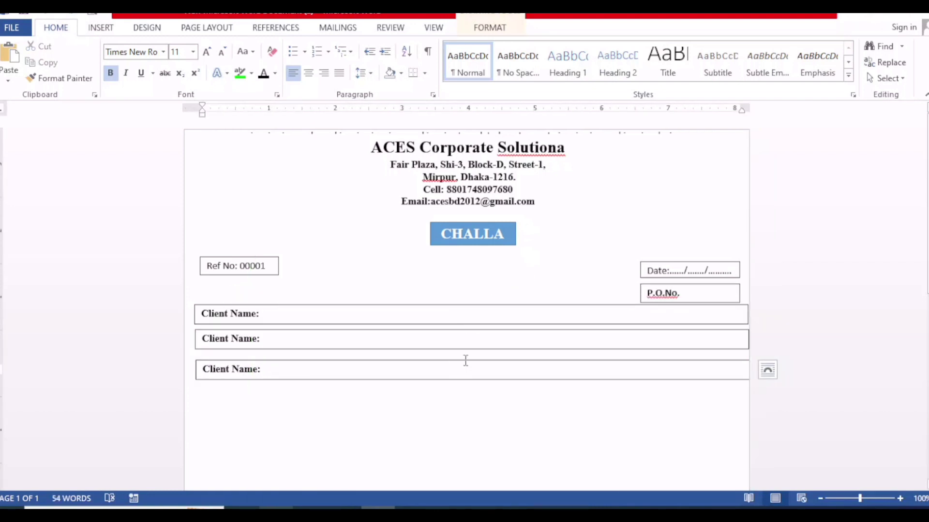
left_click_drag(465, 360, 465, 354)
- Resize the three Client Name boxes to matching widths with aligned edges
left_click(699, 326)
left_click(748, 315)
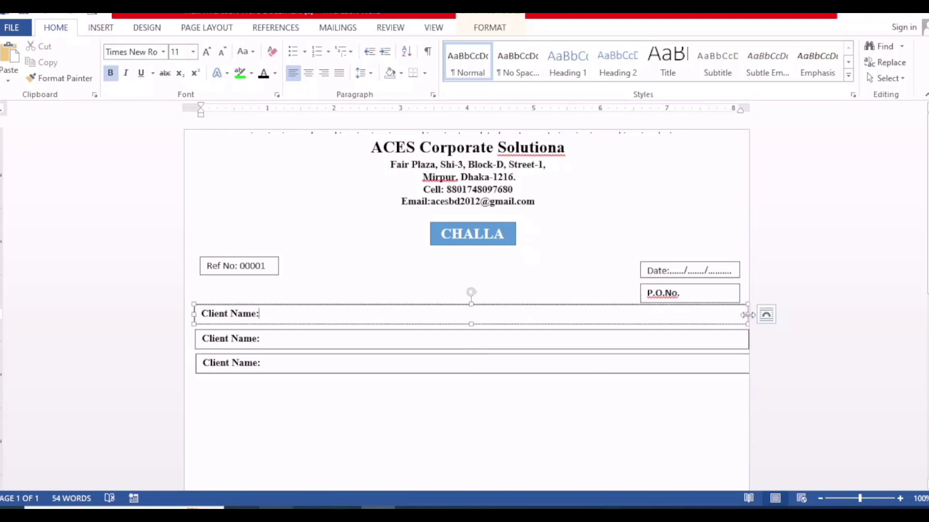
left_click(483, 331)
left_click_drag(748, 315, 740, 340)
left_click(472, 353)
mouse_move(471, 353)
left_mouse_down()
mouse_move(492, 353)
mouse_move(473, 353)
left_mouse_up()
left_click_drag(729, 365, 740, 365)
left_click(674, 380)
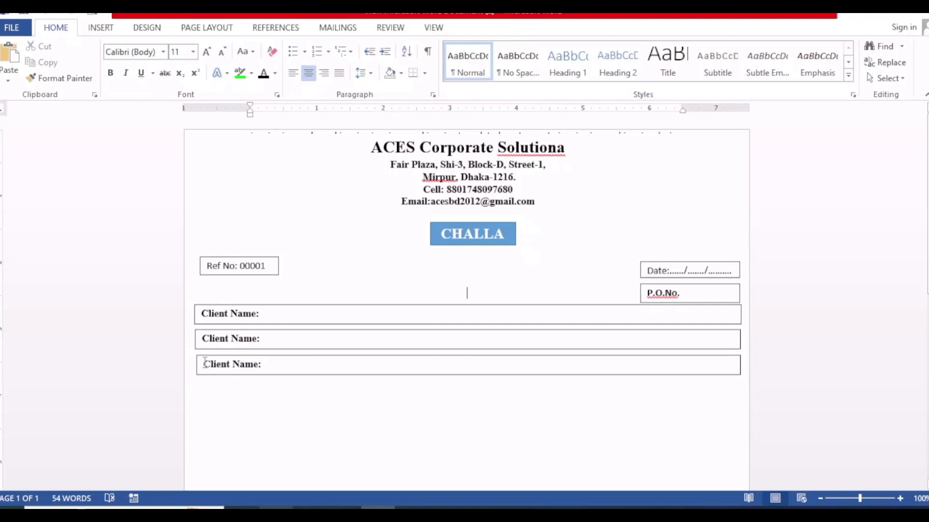
left_click_drag(204, 363, 201, 364)
left_click(622, 339)
left_click(528, 427)
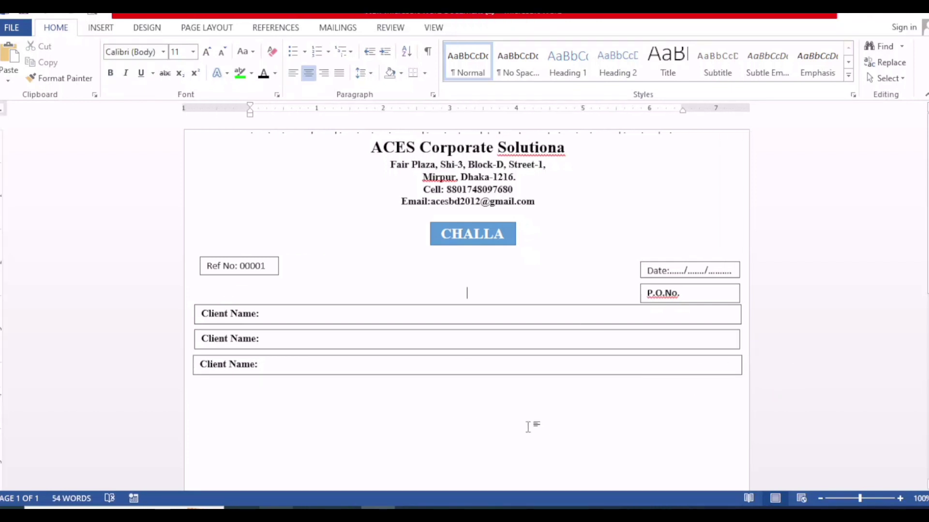
- Check the stacked boxes' alignment, then bring up the Insert table choices
scroll(528, 427, "down", 3)
left_click(740, 230)
left_click(740, 181)
left_click(682, 328)
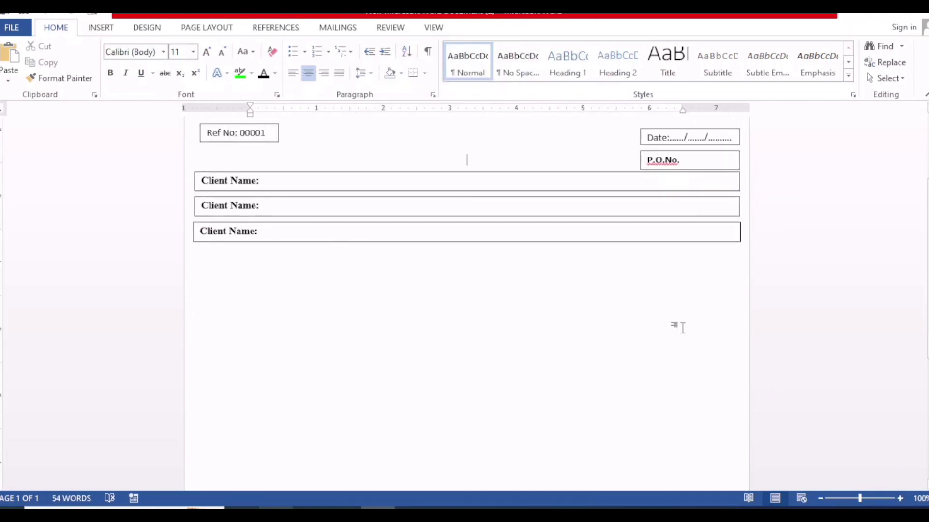
left_click(101, 27)
left_click(82, 61)
- Insert a table with 5 columns and 21 rows
left_click(108, 223)
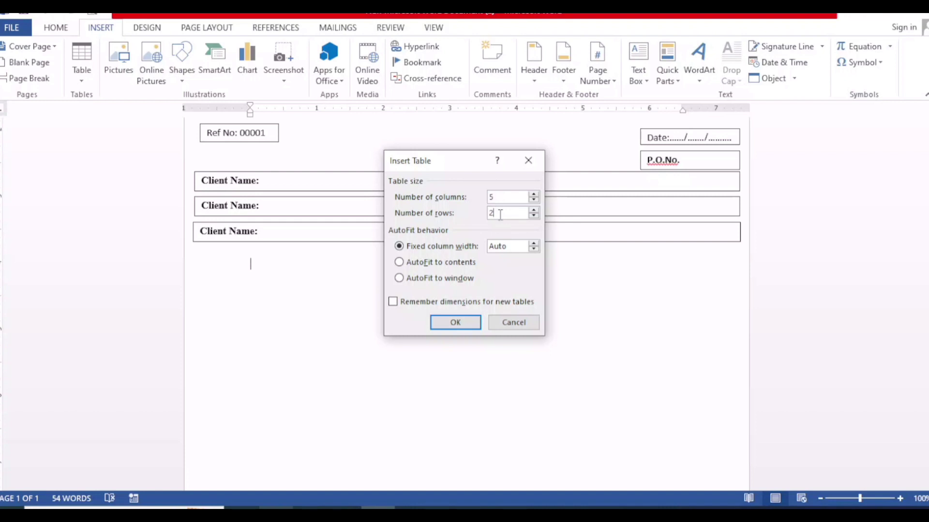
left_click(500, 214)
key("Return")
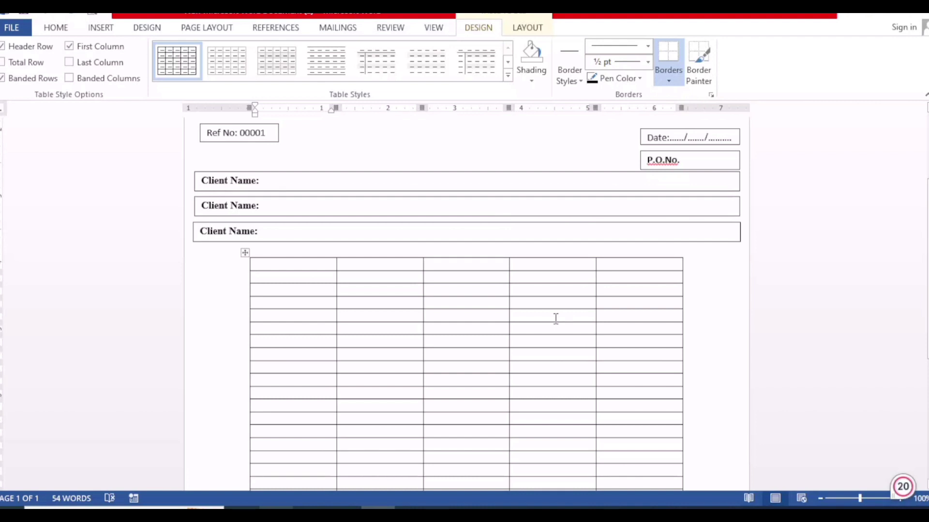
- Stretch the table from the left margin to the right margin and make it taller
scroll(556, 319, "down", 3)
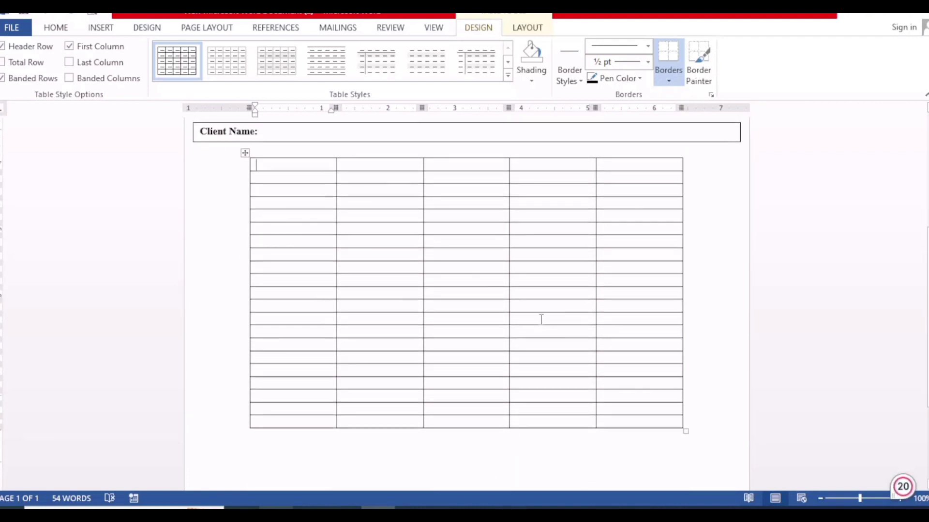
left_click_drag(244, 153, 190, 152)
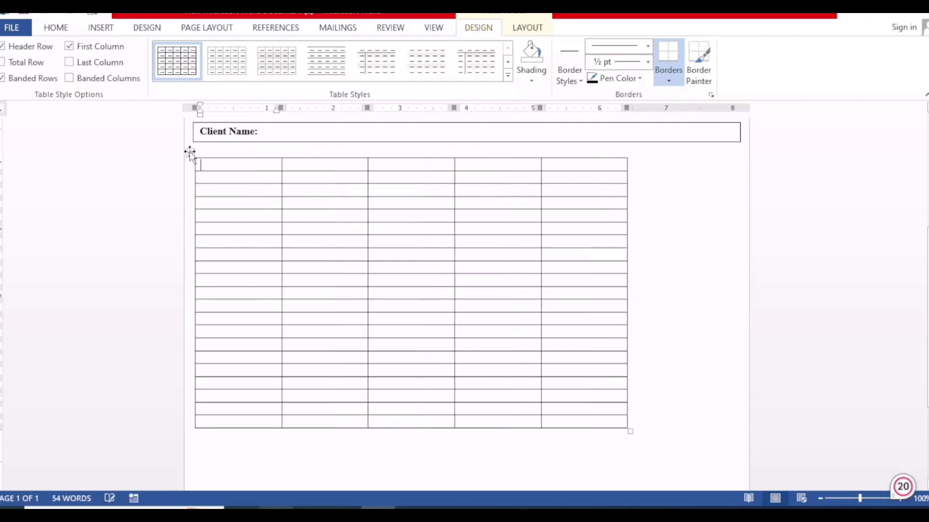
left_click_drag(629, 432, 738, 451)
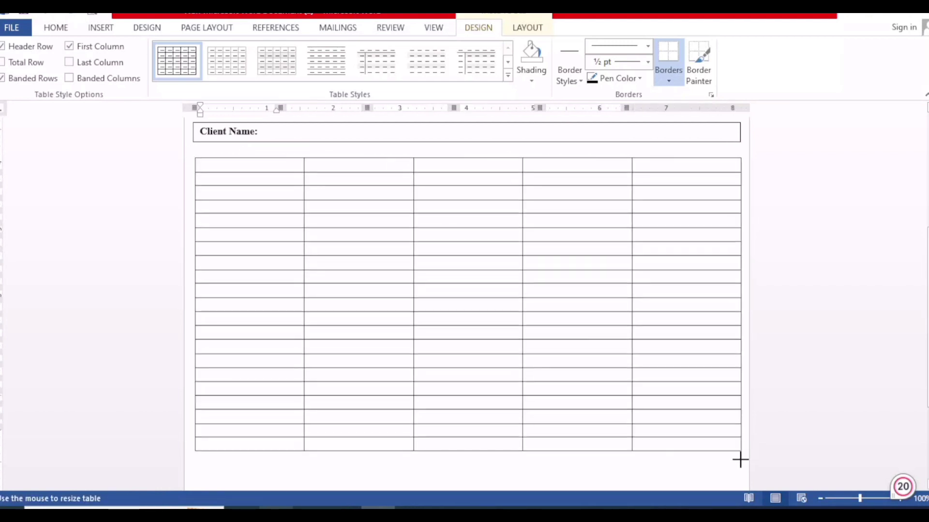
left_click_drag(738, 451, 744, 478)
scroll(694, 409, "down", 2)
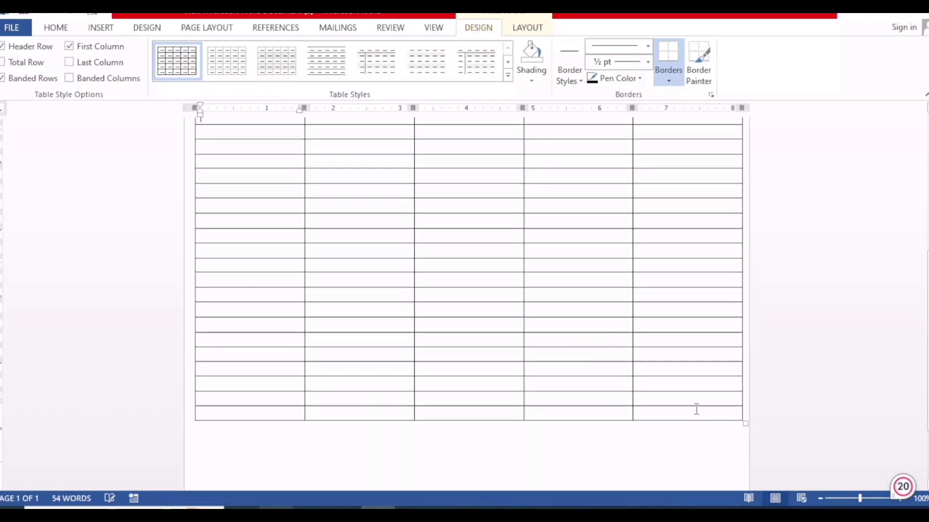
scroll(696, 409, "down", 3)
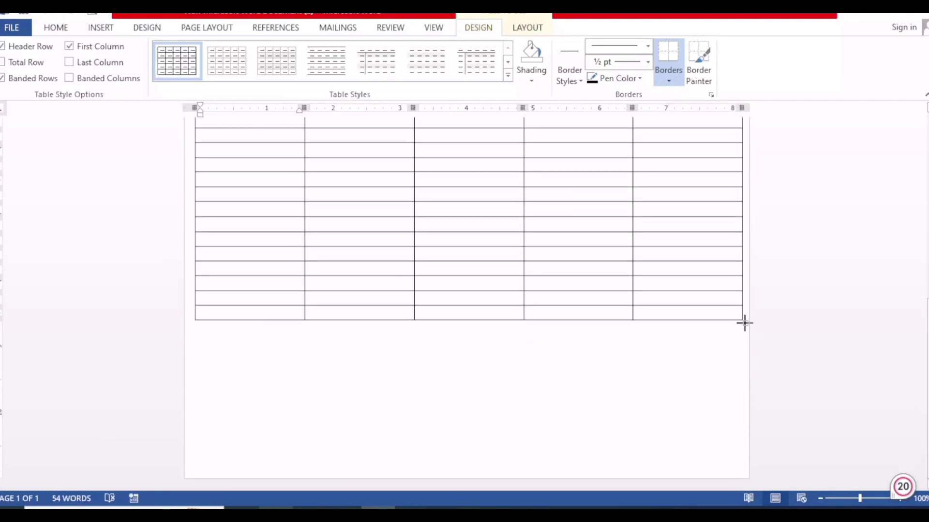
left_click_drag(744, 324, 738, 405)
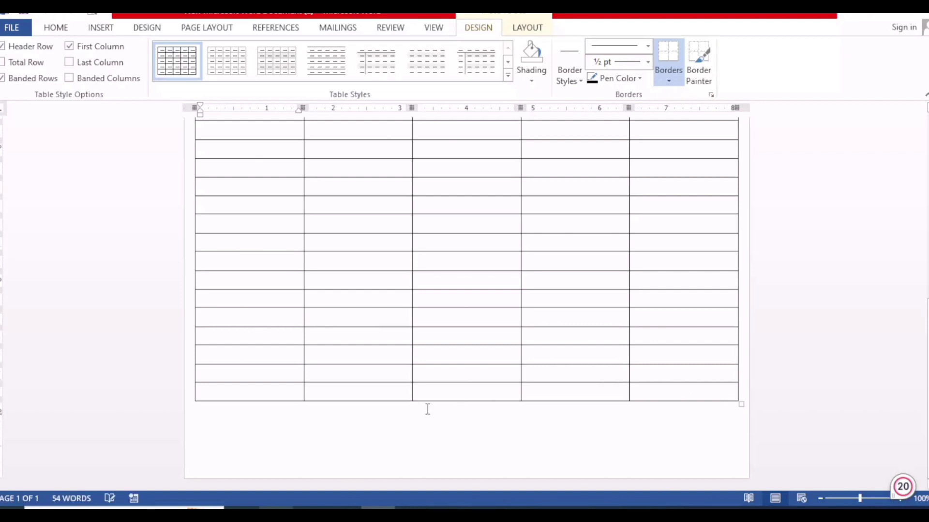
scroll(428, 409, "up", 1)
scroll(428, 410, "up", 3)
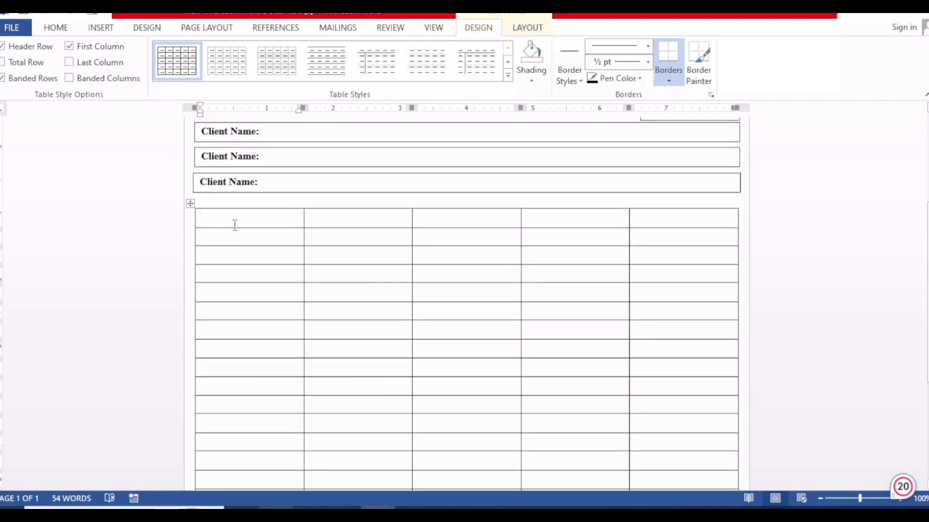
- Narrow the first column and enter the 'SL. No' and 'Description Of Goods' headers
left_click(304, 221)
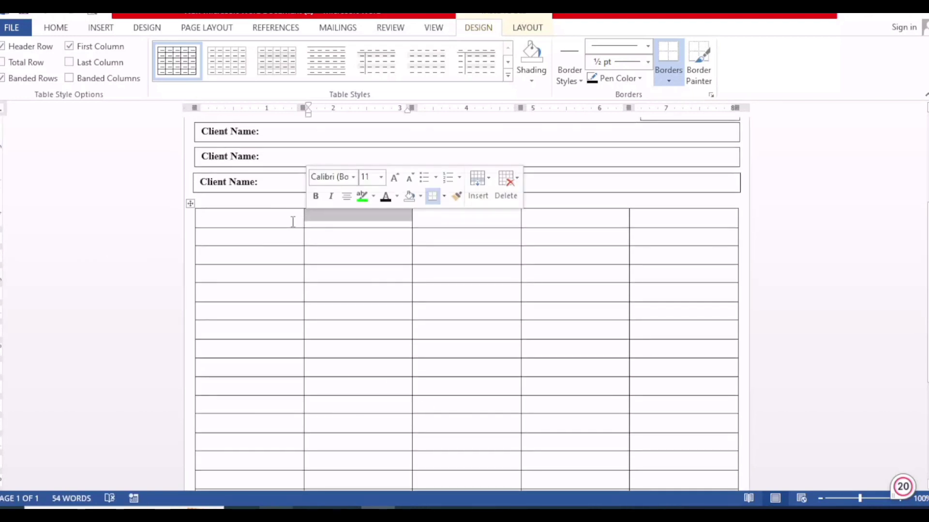
left_click(281, 221)
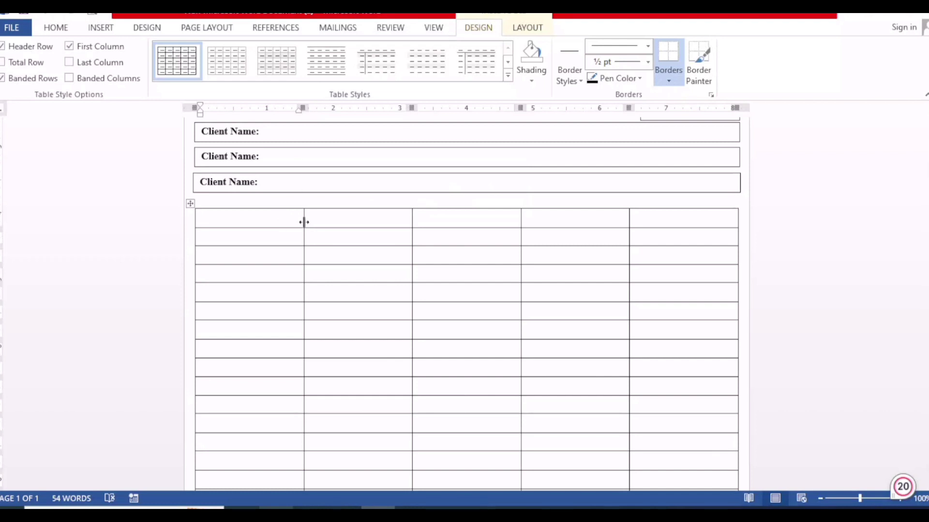
left_click_drag(304, 222, 229, 221)
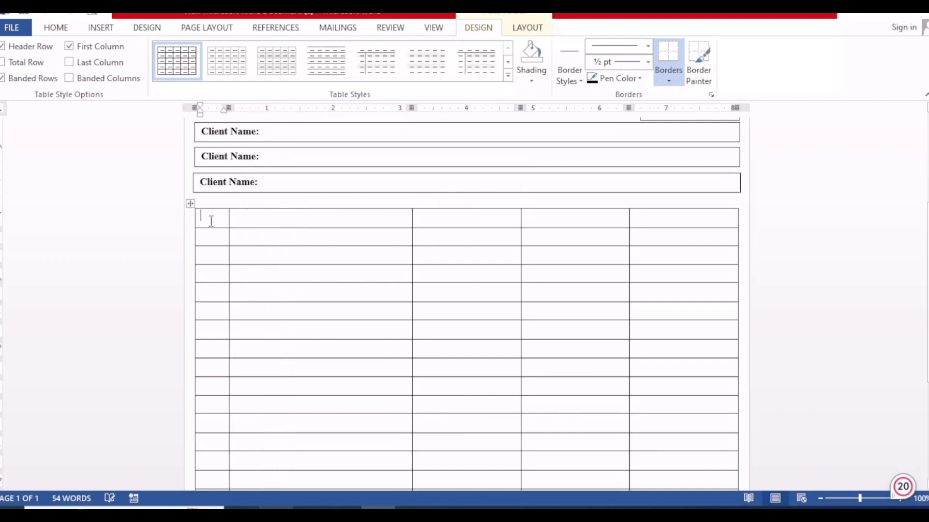
type("Sl")
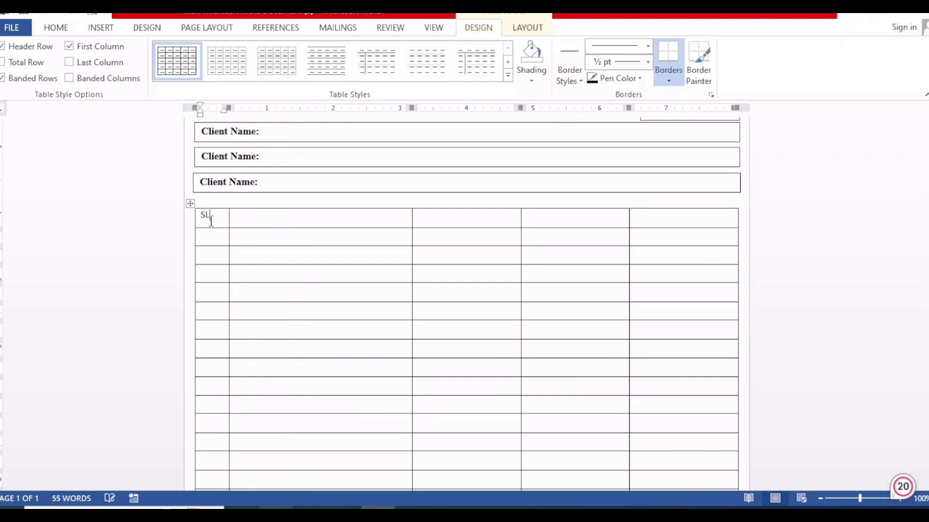
type(". N")
type("o")
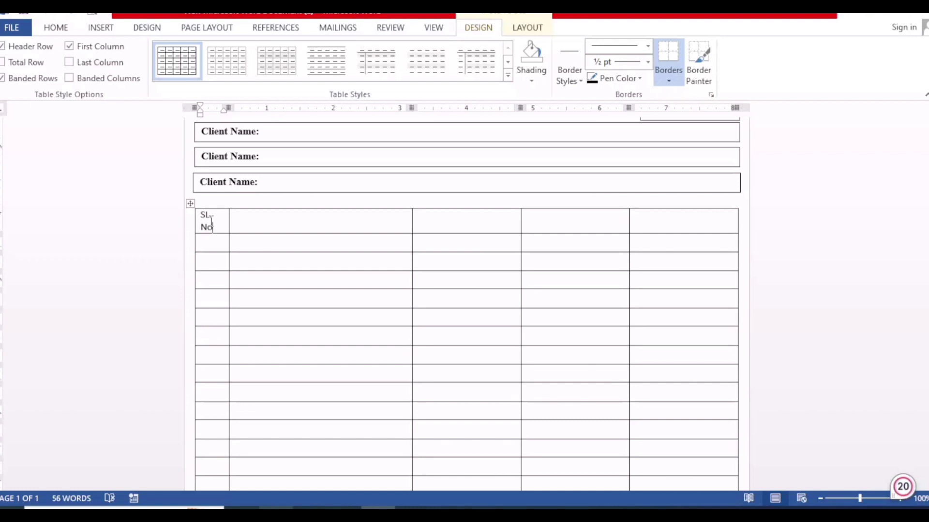
left_click_drag(229, 221, 235, 221)
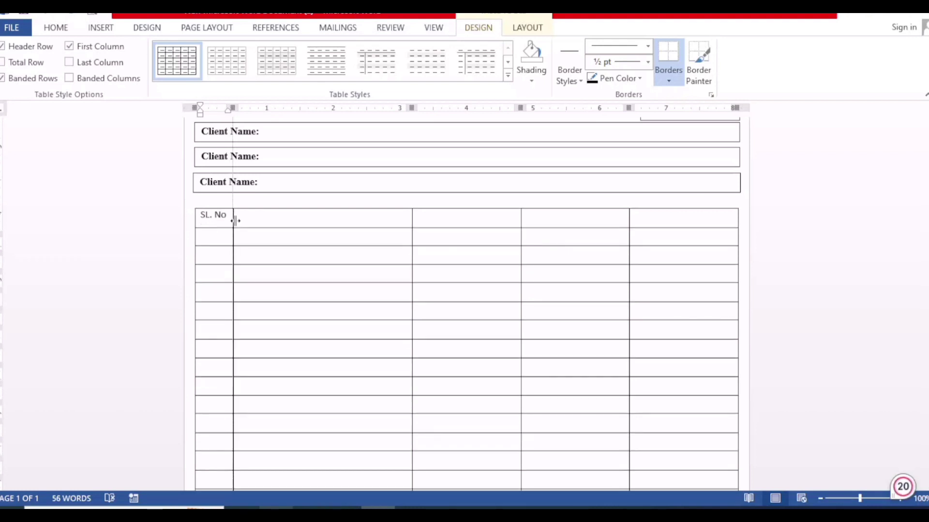
left_click(257, 223)
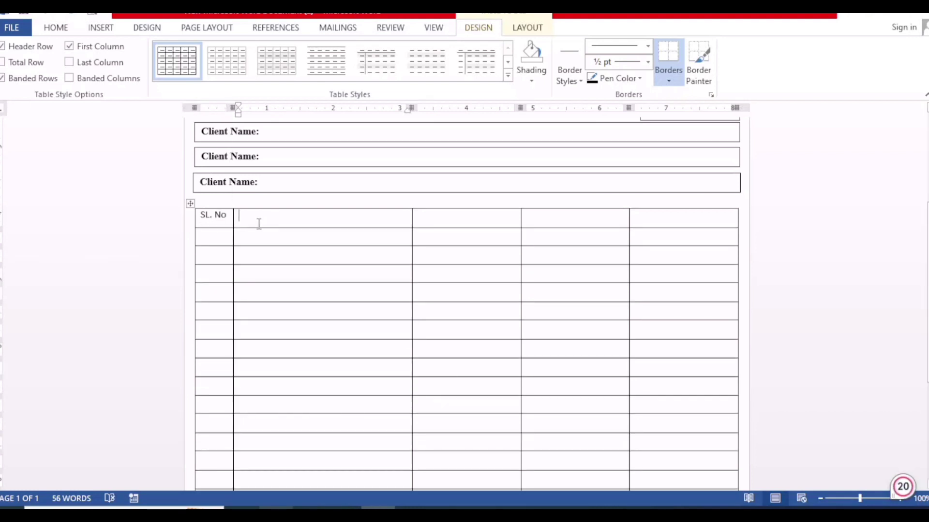
type("Description Of")
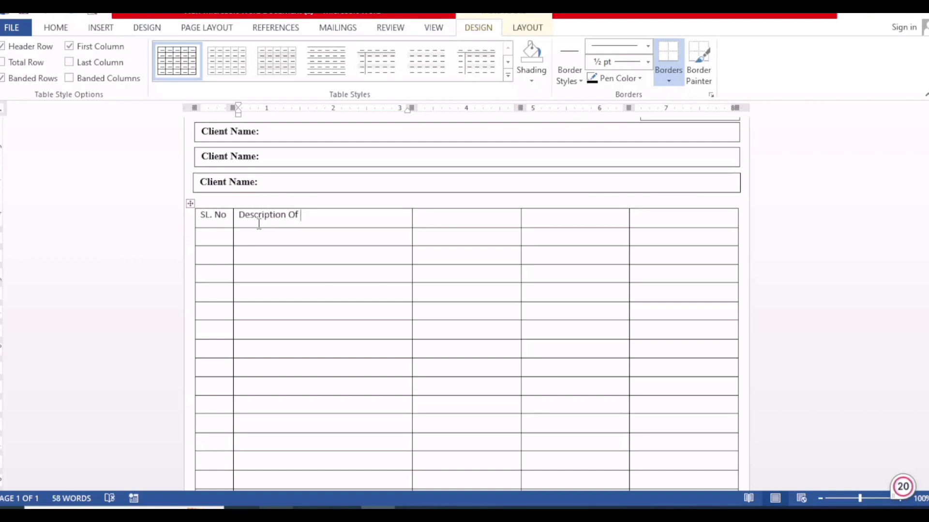
type("Goods")
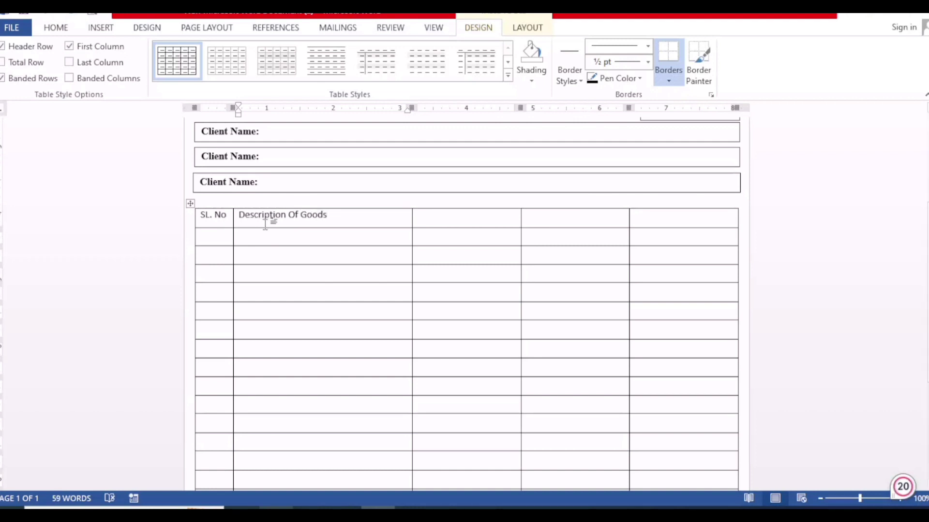
- Fill the remaining header cells with Unit, Quantity and Remarks
left_click(443, 219)
type("Unit")
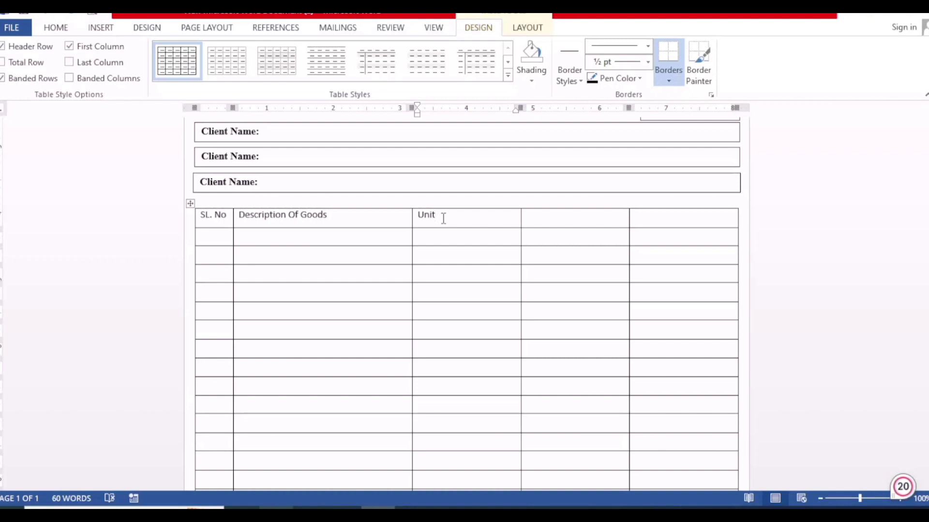
left_click(555, 223)
type("A")
key("BackSpace")
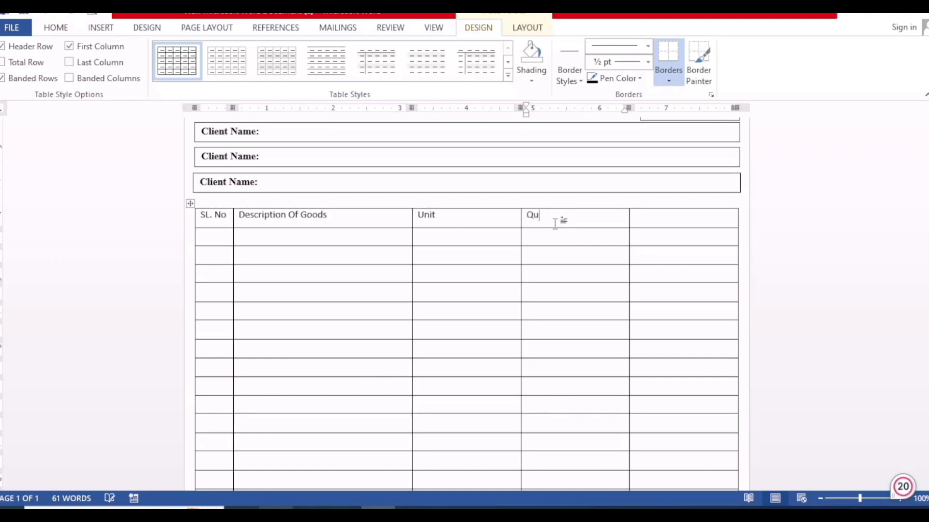
type("tity")
left_click(649, 223)
type("Re")
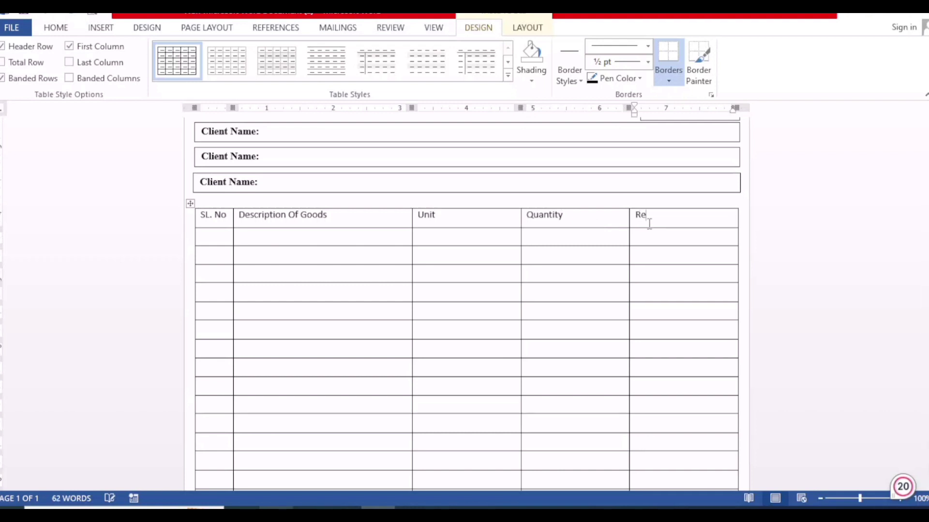
type("marks")
- Make the five header labels bold and centre them in their cells
mouse_move(196, 214)
left_mouse_down()
mouse_move(383, 227)
mouse_move(674, 221)
left_mouse_up()
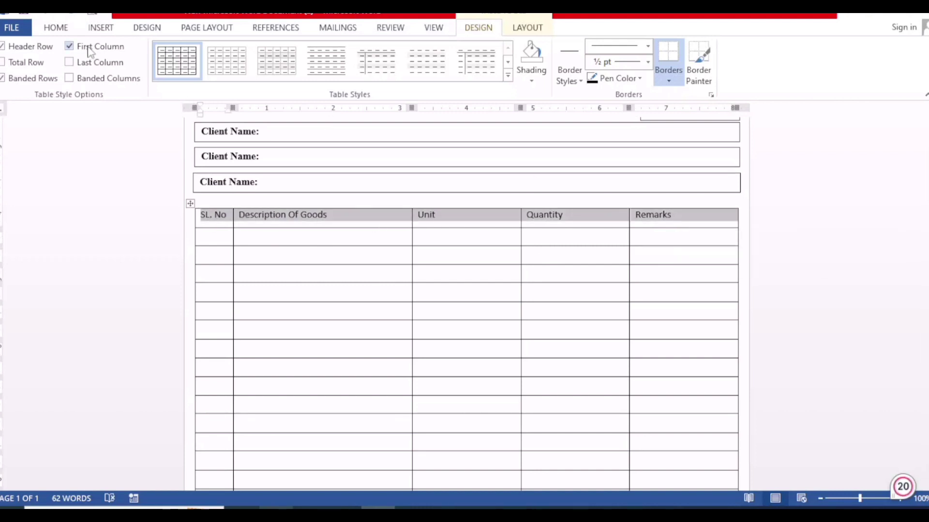
left_click(55, 27)
left_click(111, 72)
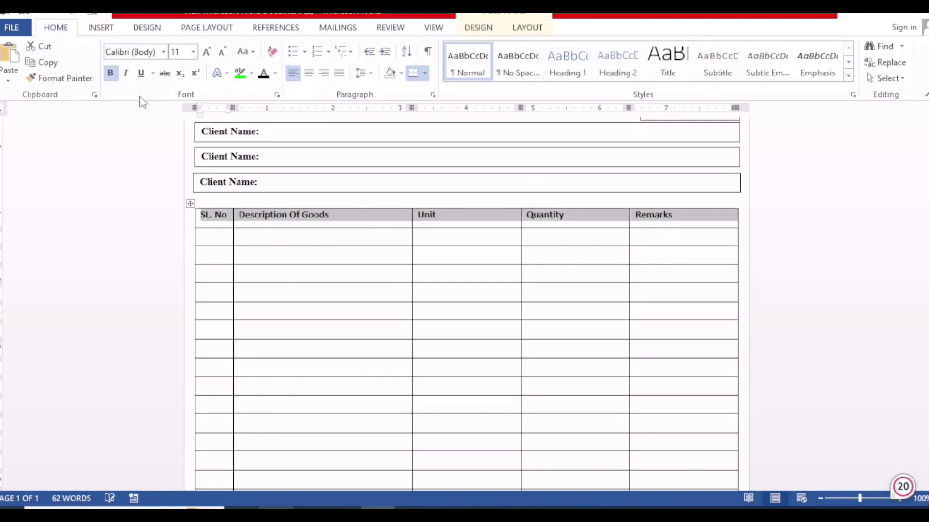
left_click(309, 72)
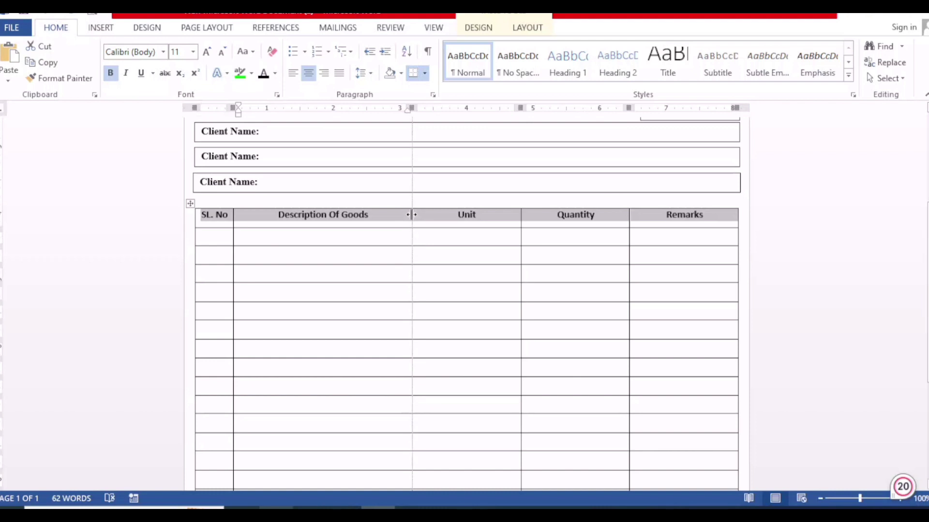
mouse_move(411, 214)
left_mouse_down()
mouse_move(468, 214)
mouse_move(412, 215)
left_mouse_up()
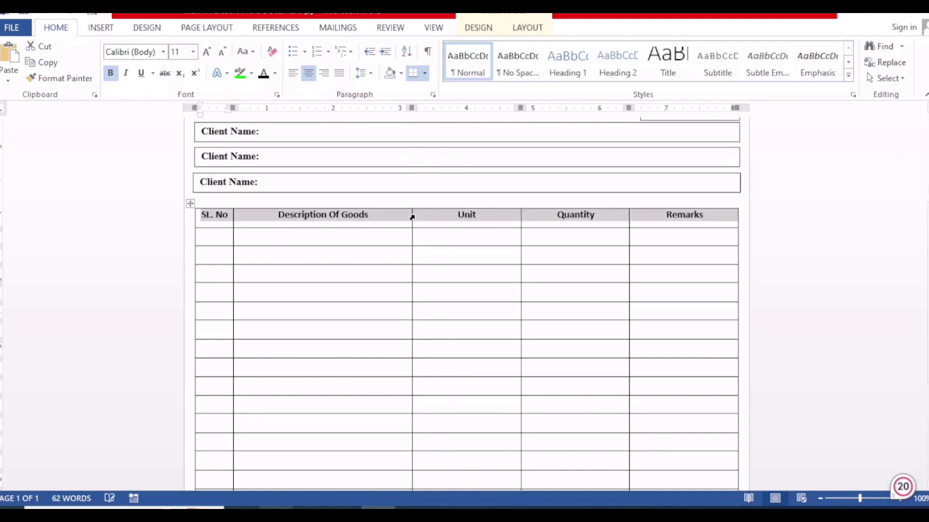
- Drag the column borders so Description Of Goods is wide and Unit, Quantity, Remarks are narrow
left_click(629, 218)
left_click(616, 215)
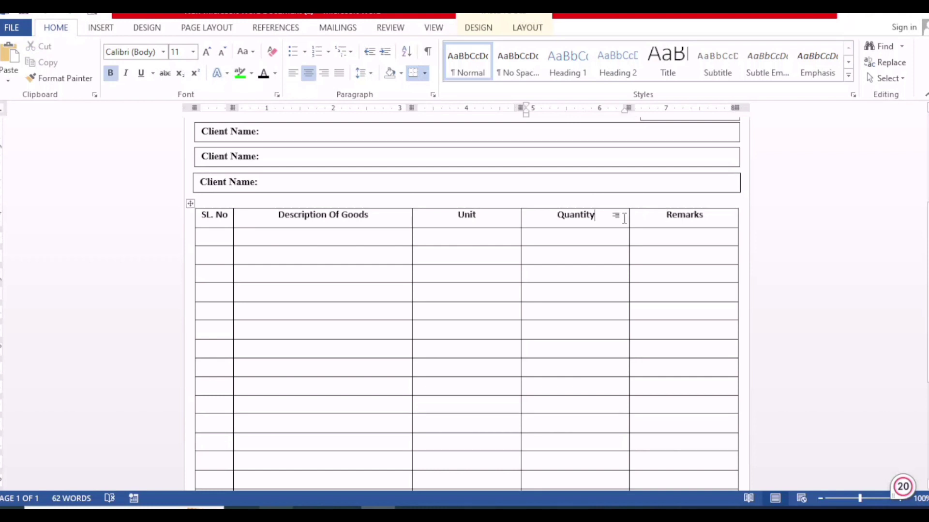
left_click_drag(629, 217, 678, 219)
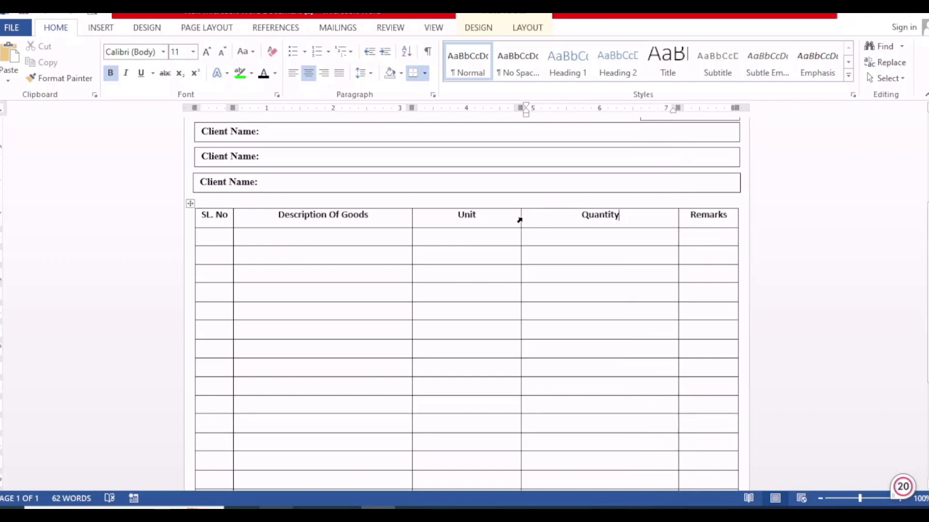
left_click_drag(521, 218, 619, 222)
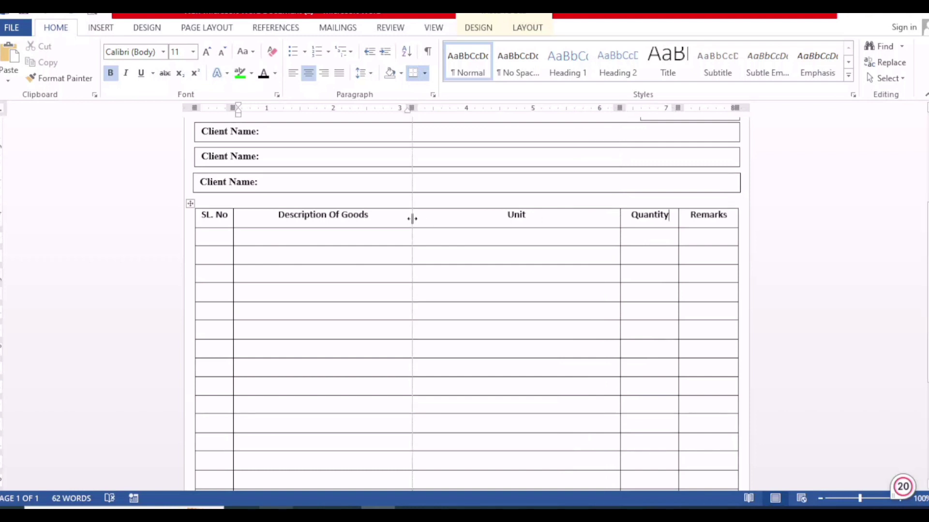
double_click(412, 218)
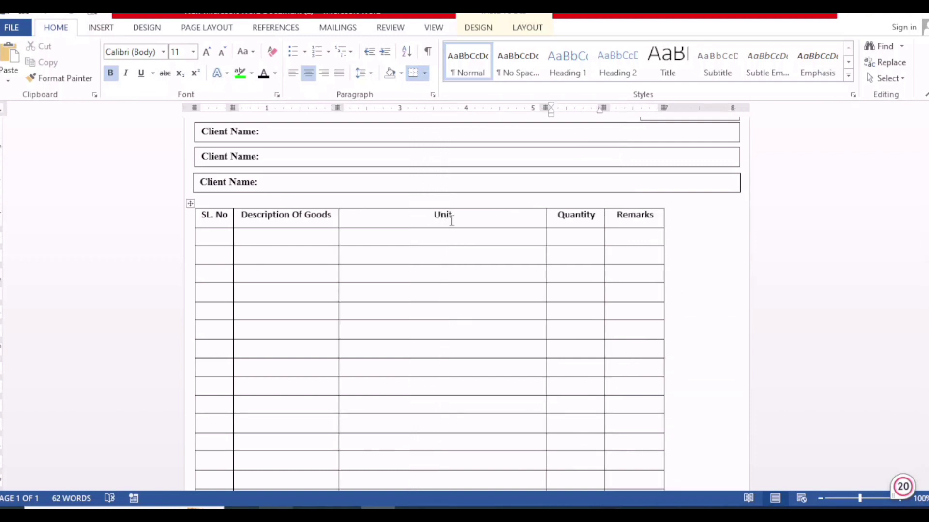
key("ctrl+z")
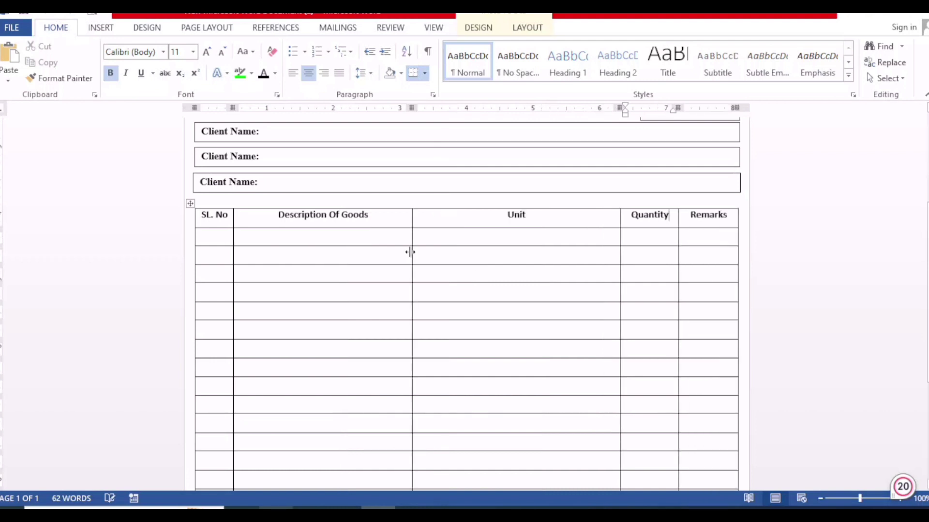
left_click(411, 220)
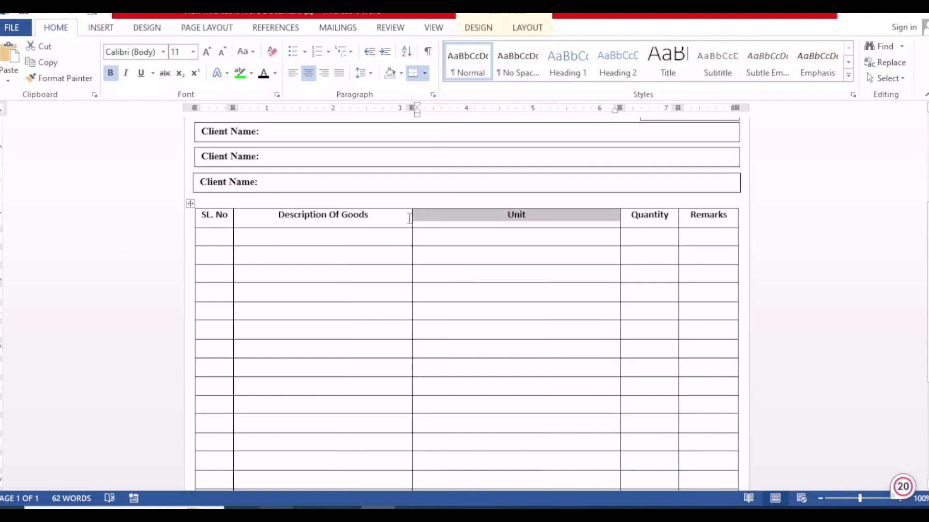
left_click(409, 217)
left_click_drag(412, 216, 569, 220)
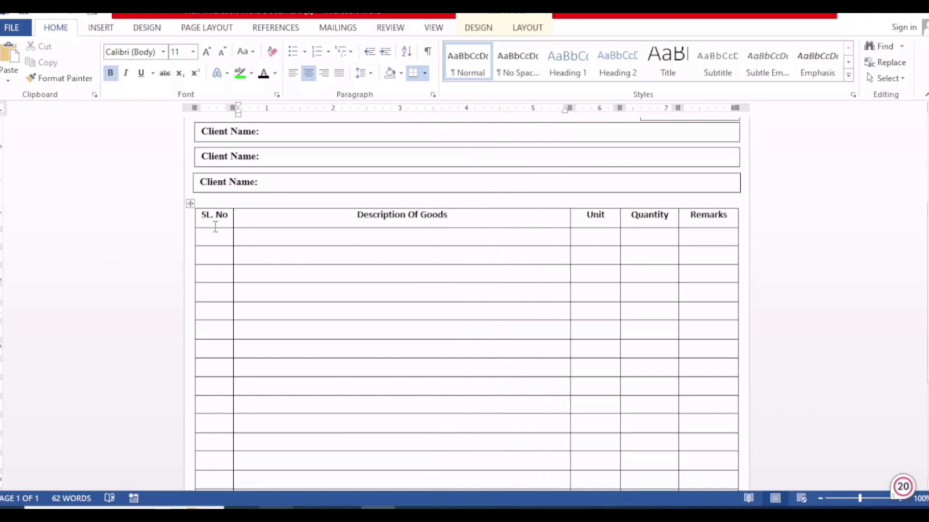
left_click_drag(197, 215, 695, 221)
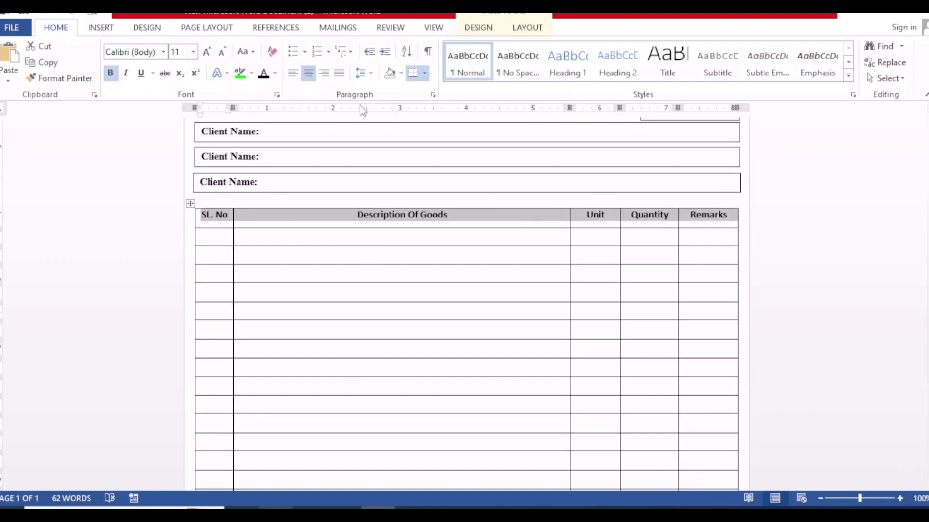
- Erase the four dividers in the table's bottom row to make one cell
left_click(458, 305)
scroll(458, 304, "down", 3)
scroll(465, 311, "down", 3)
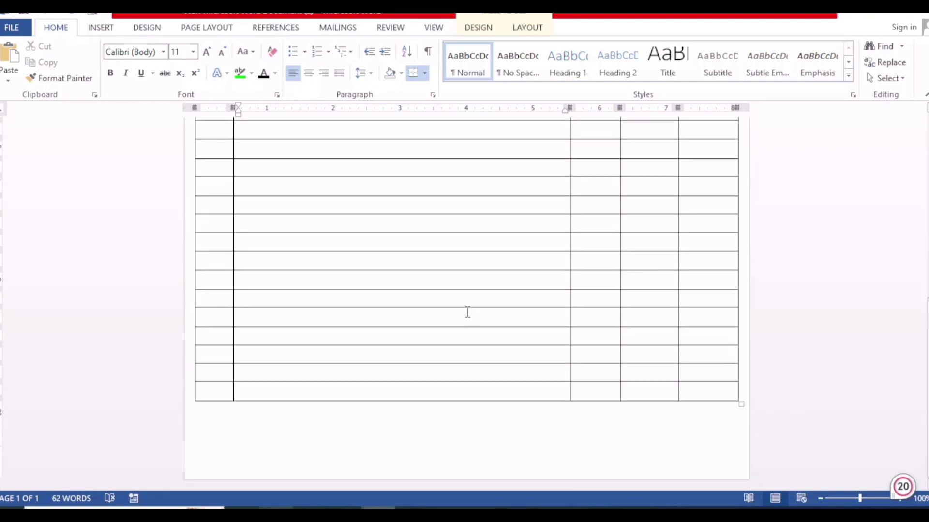
left_click(478, 28)
left_click(527, 28)
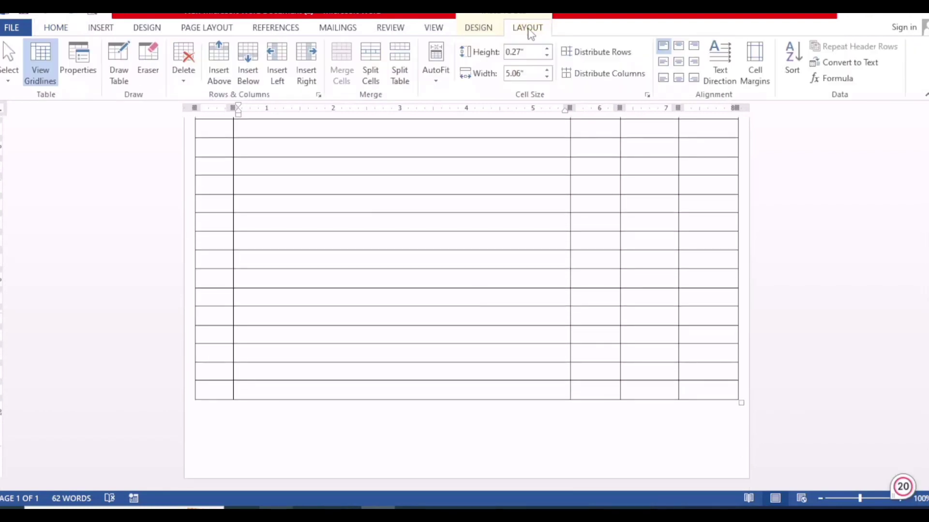
left_click(145, 65)
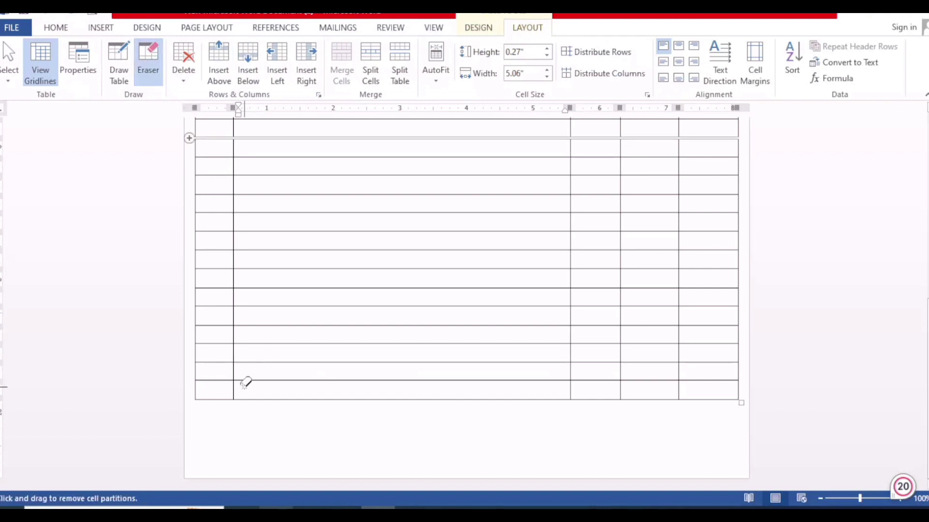
left_click(233, 391)
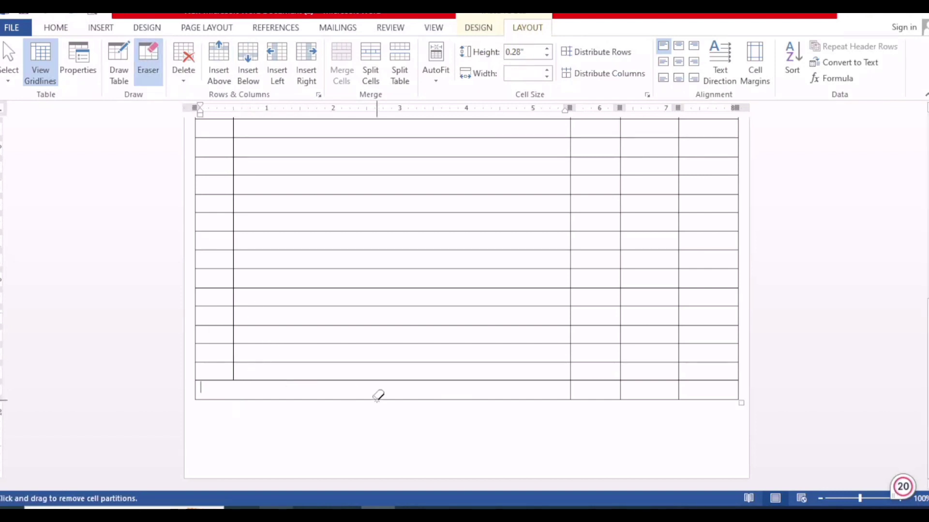
left_click(570, 395)
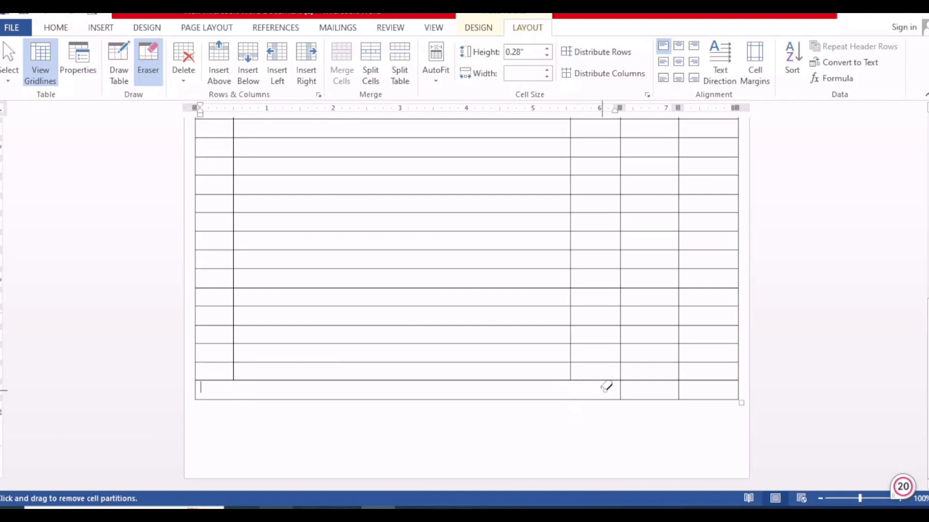
left_click(621, 393)
left_click(677, 387)
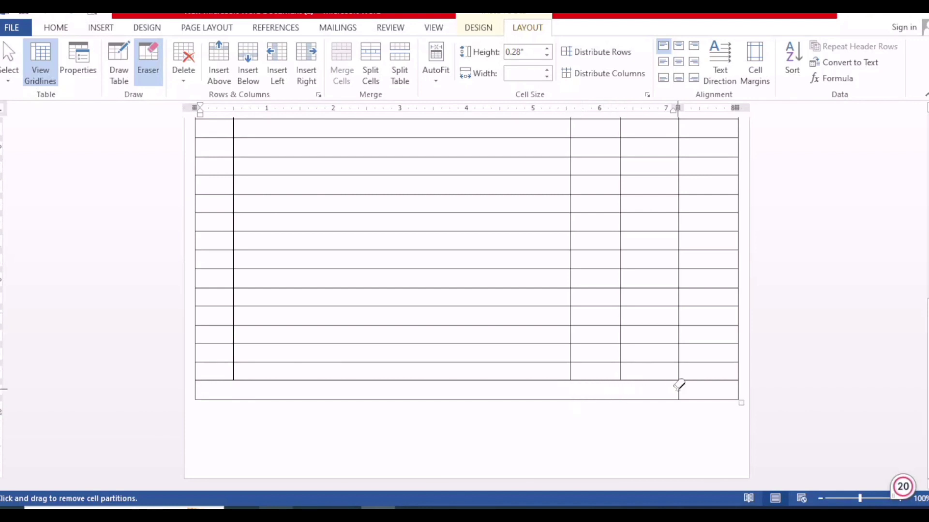
left_click(147, 67)
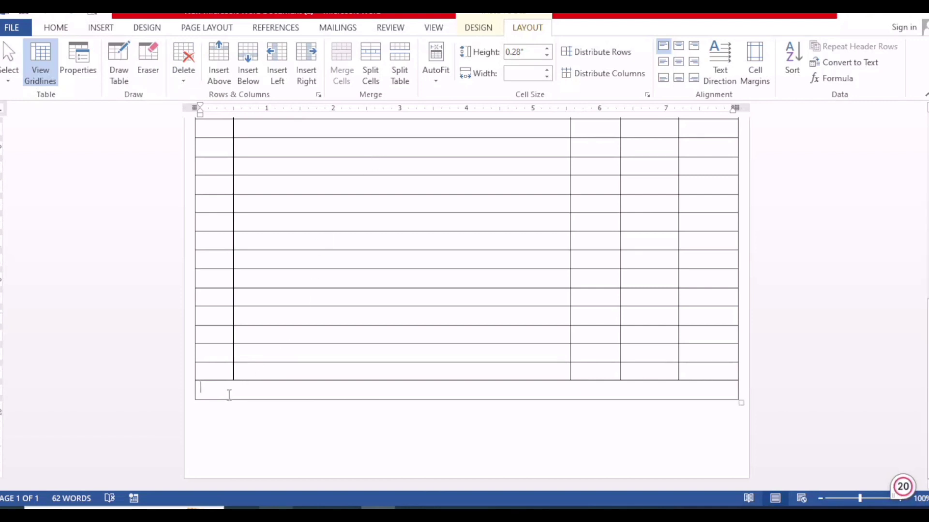
- Type 'Total:-' in the merged bottom cell and make it bold
type("Tola")
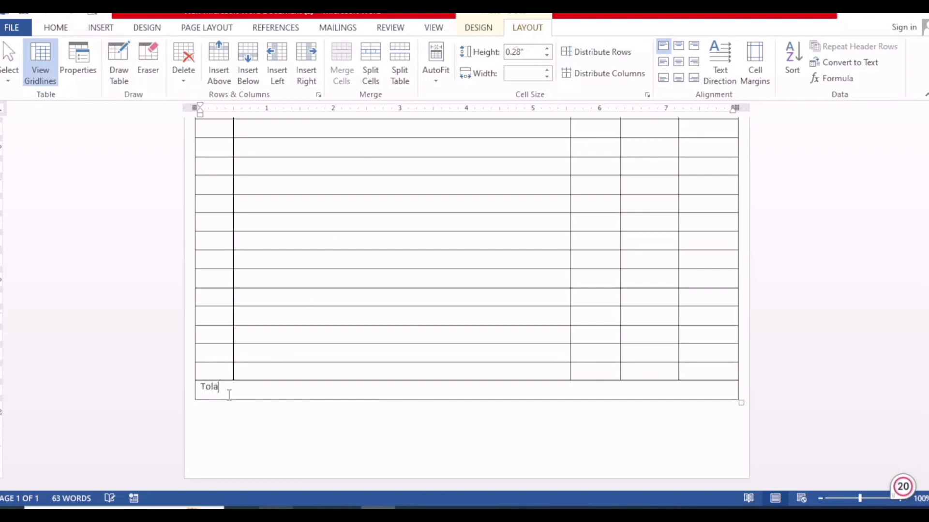
type("tal:-")
left_click_drag(229, 390, 198, 389)
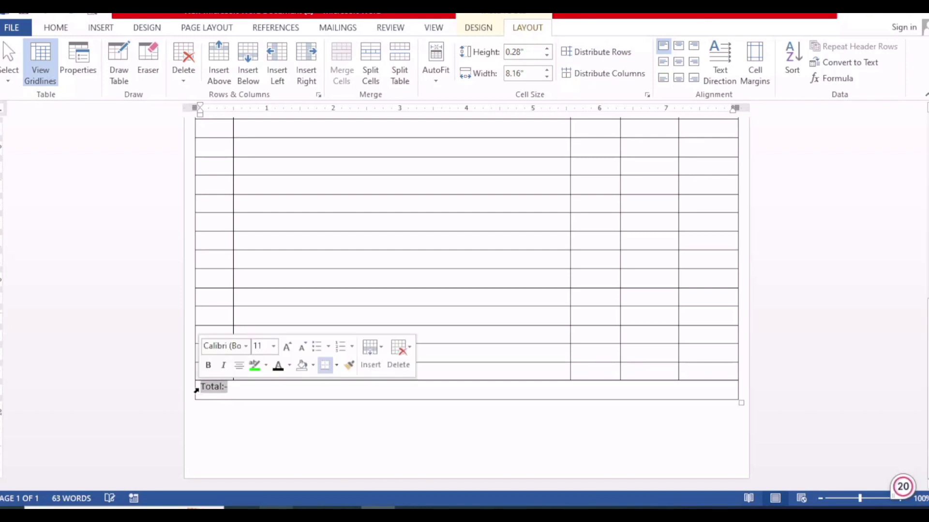
left_click(56, 28)
left_click(111, 73)
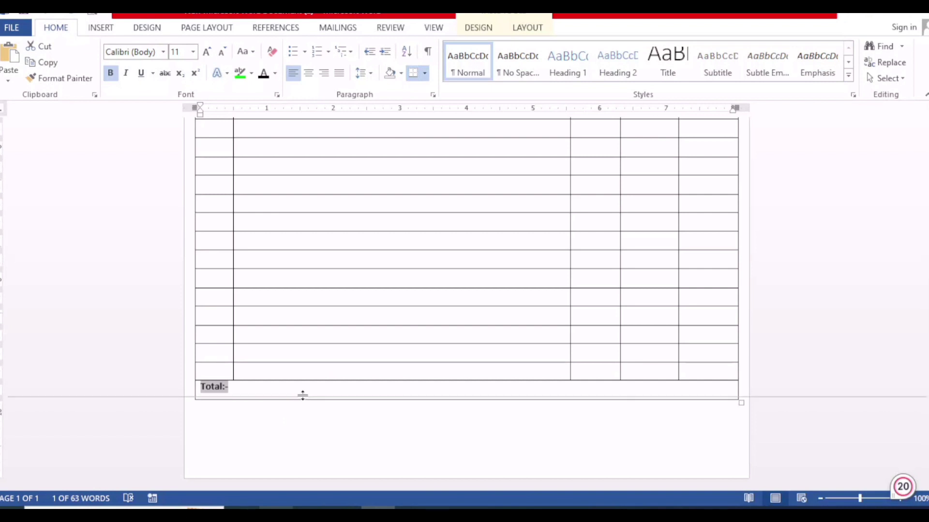
- Shorten the Total row and paste a copy of the Client Name box below the table
left_click_drag(302, 399, 303, 393)
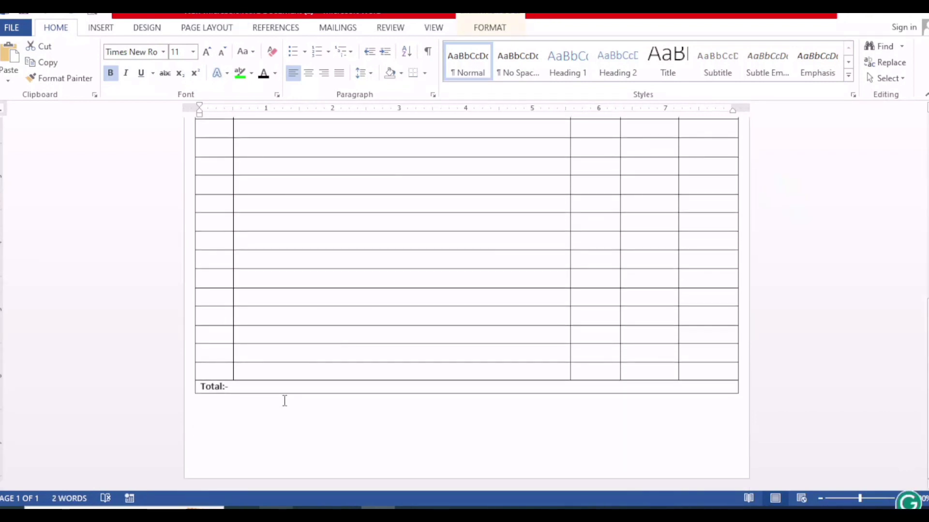
left_click(282, 402)
key("ctrl+v")
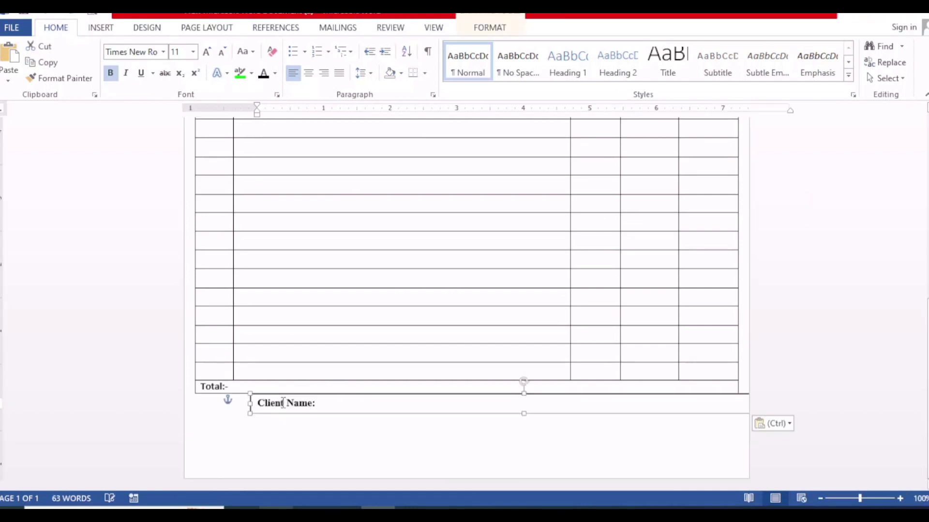
- Move the pasted box near the page bottom and clear its 'Client Name:' text
mouse_move(533, 414)
left_mouse_down()
mouse_move(486, 463)
mouse_move(451, 449)
mouse_move(492, 456)
mouse_move(473, 455)
left_mouse_up()
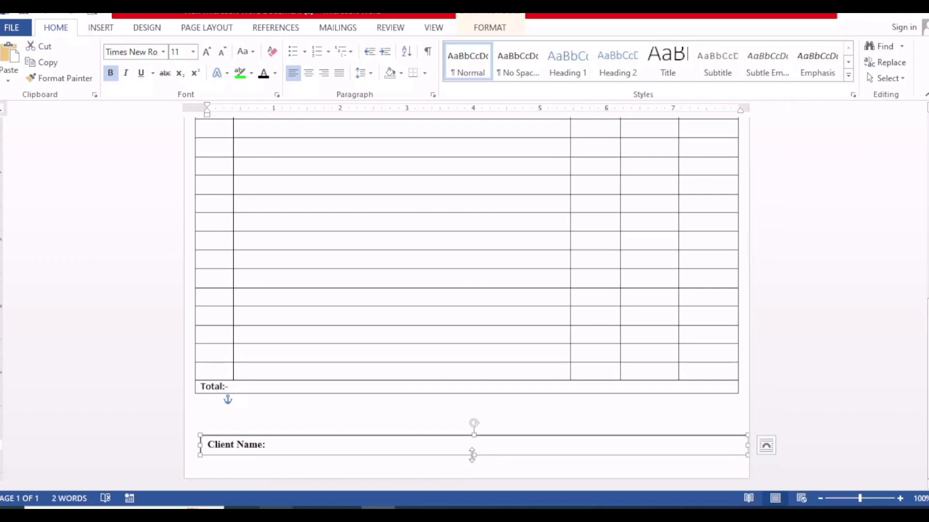
key("Left")
key("Left")
key("Left")
key("Left")
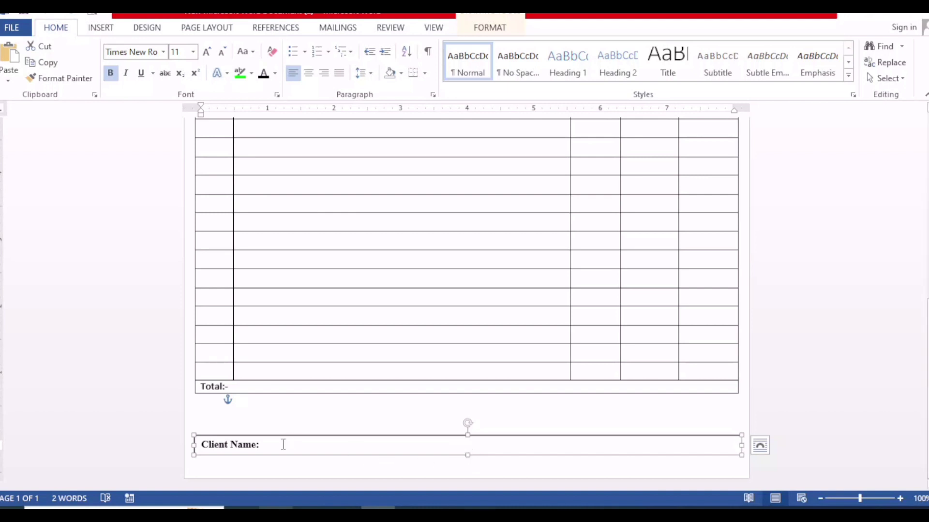
left_click(283, 445)
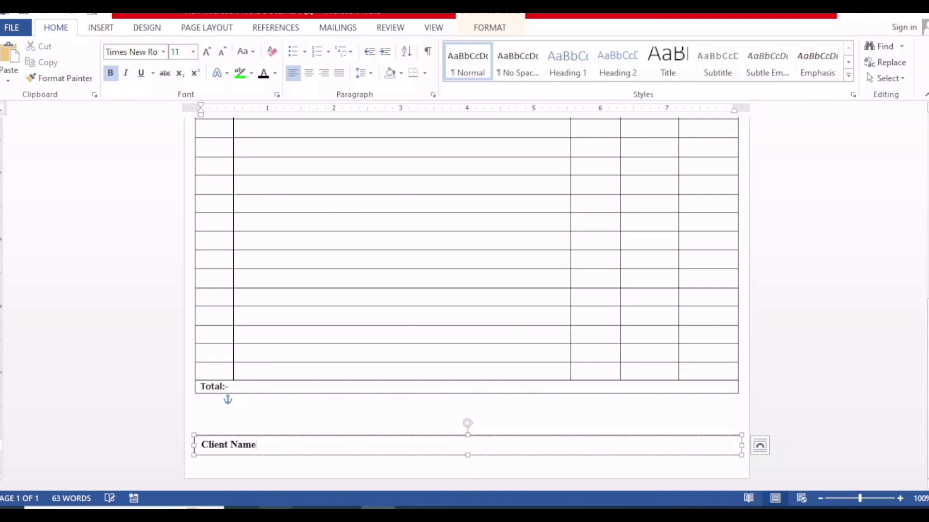
key("BackSpace")
key("BackSpace")
key("BackSpace")
key("BackSpace")
key("BackSpace")
key("BackSpace")
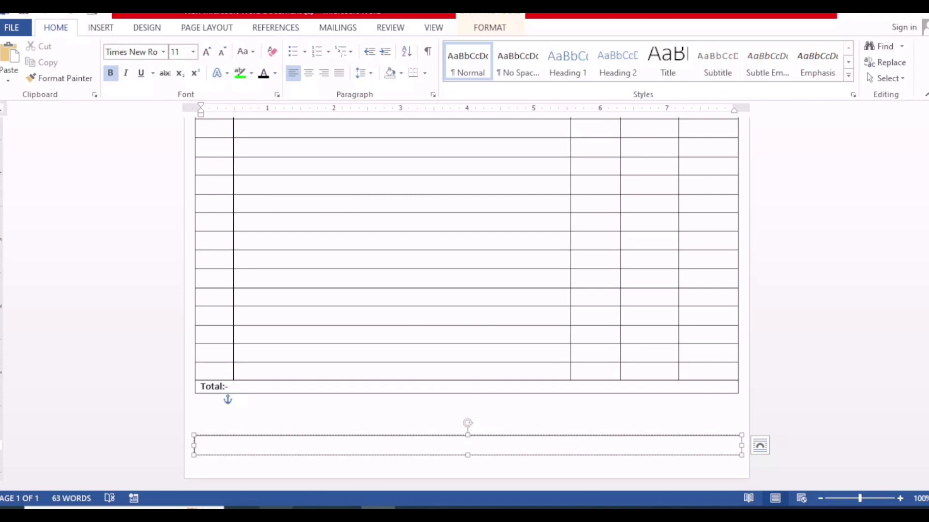
- Type 'Received by', 'Delivery by' and 'Authorized by' spaced across the box, fixing Authorised's spelling
type("Receiv")
type("ed by")
type("Del       ")
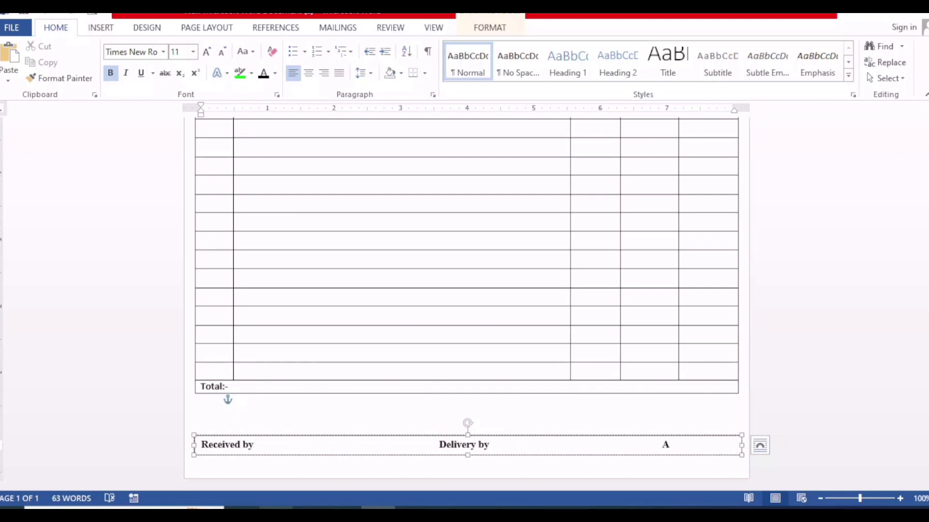
type("        ut")
type("ed by")
right_click(679, 445)
left_click(759, 386)
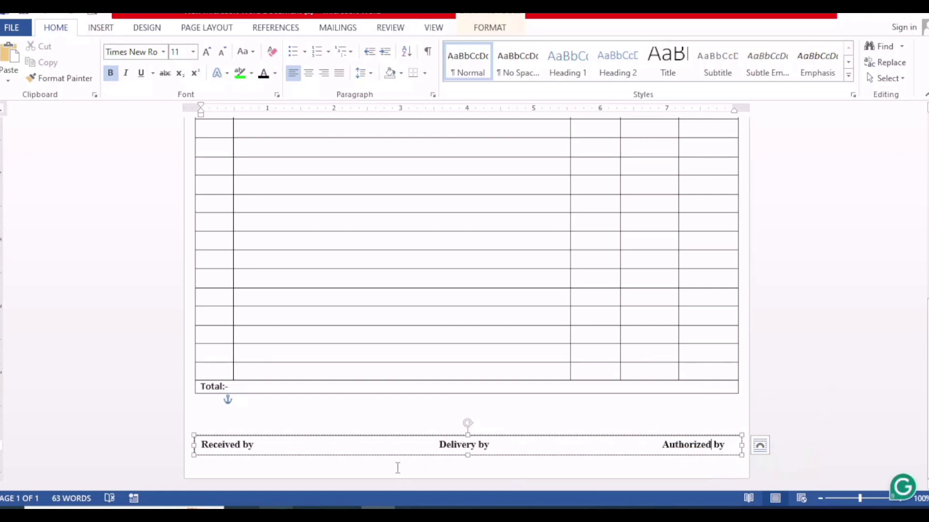
left_click(487, 437)
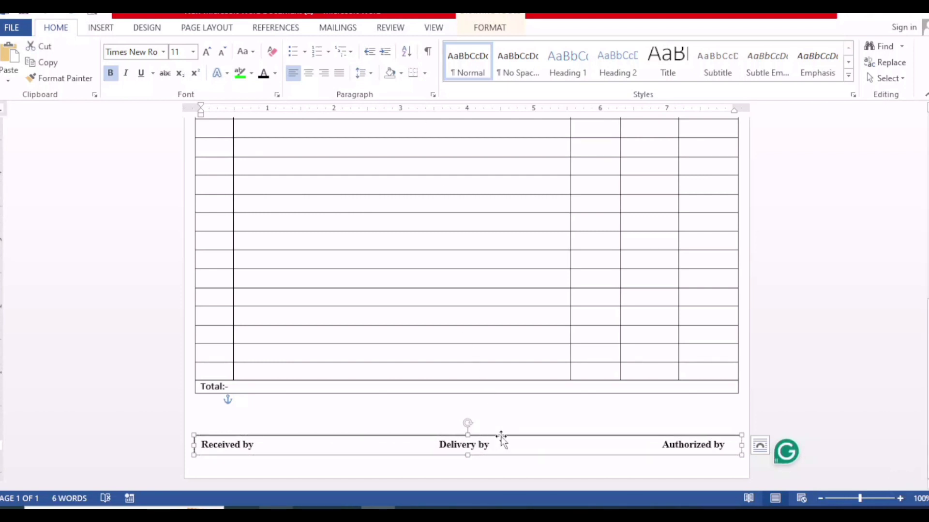
- Set the signature box's Shape Outline to No Outline
double_click(501, 438)
left_click(372, 63)
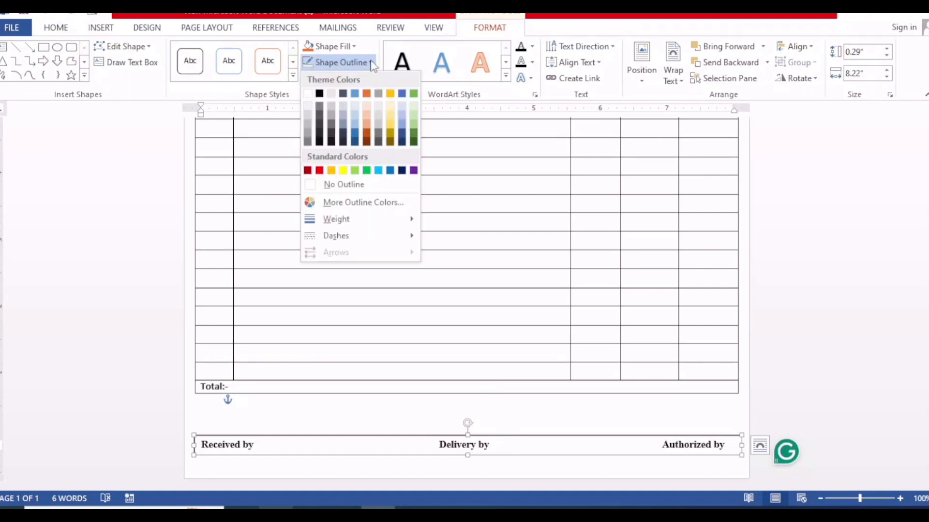
left_click(347, 184)
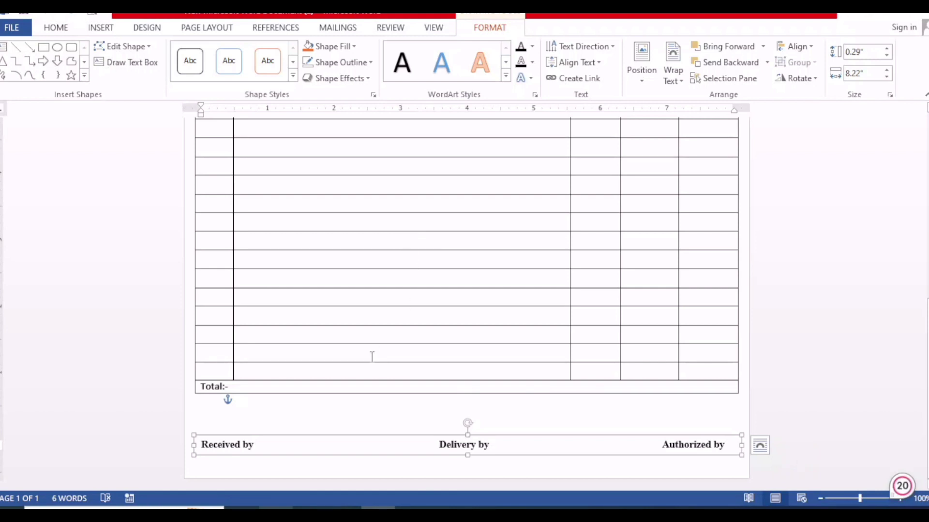
left_click(387, 414)
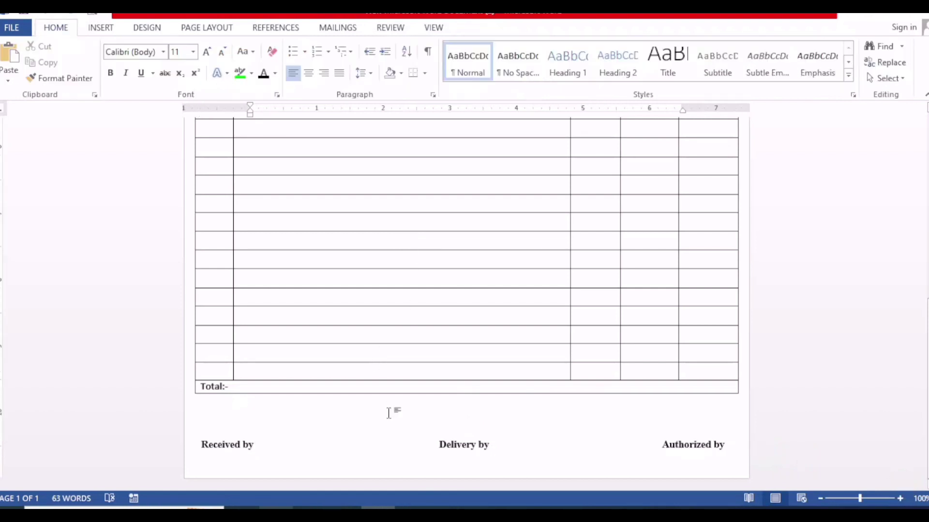
- Draw a short horizontal signature line above Received by
left_click(107, 30)
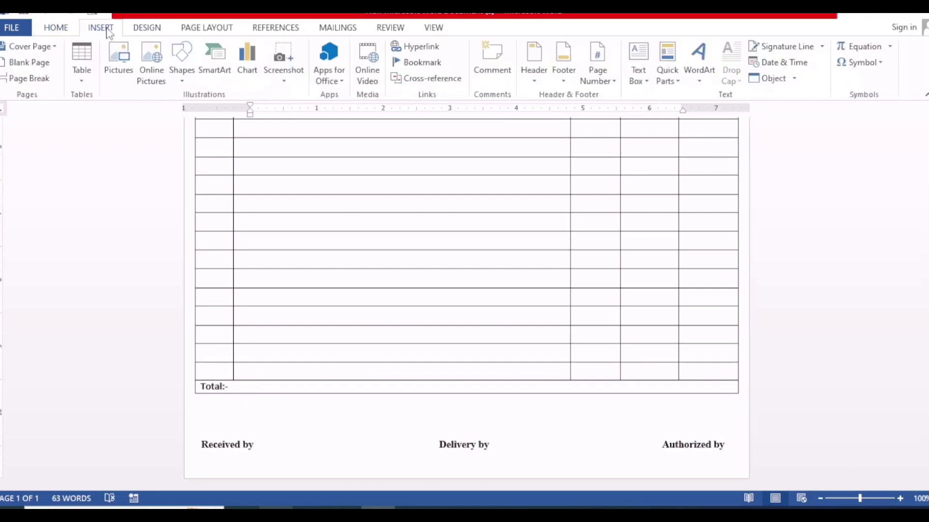
left_click(179, 63)
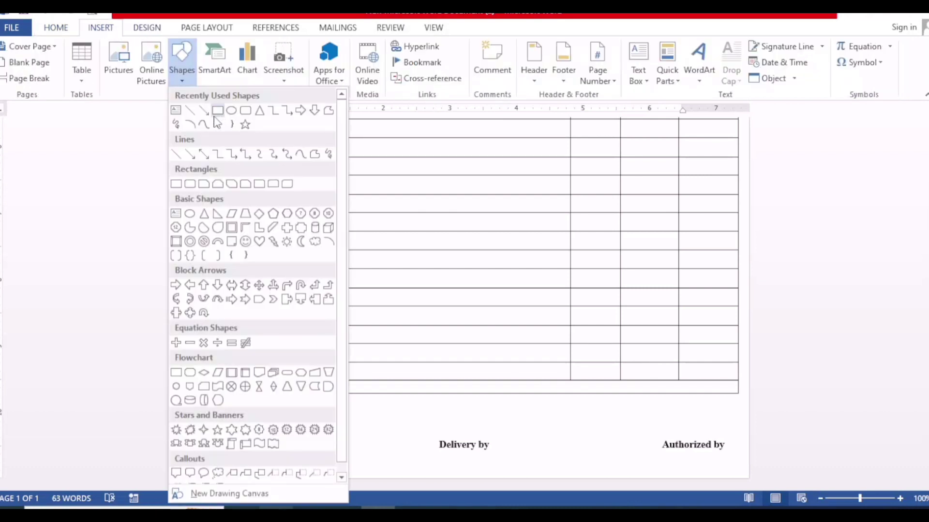
left_click(190, 111)
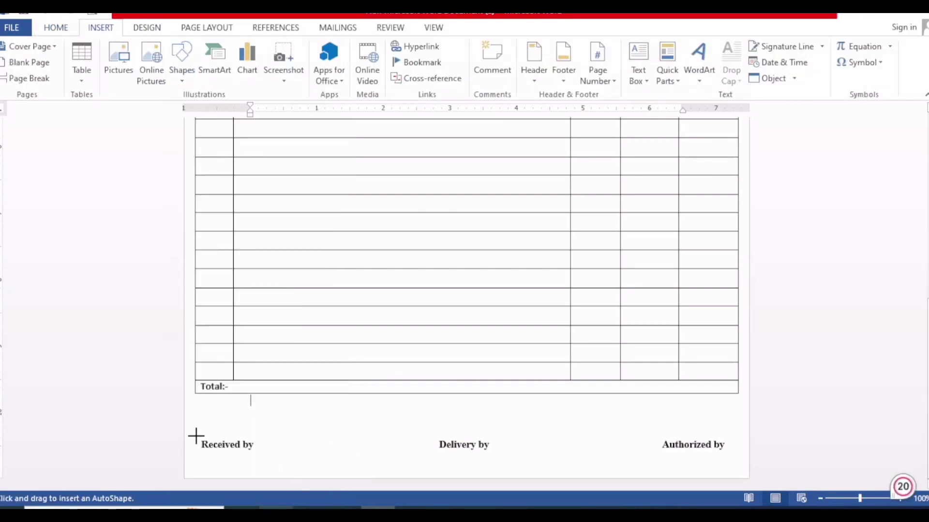
left_click_drag(196, 436, 257, 437)
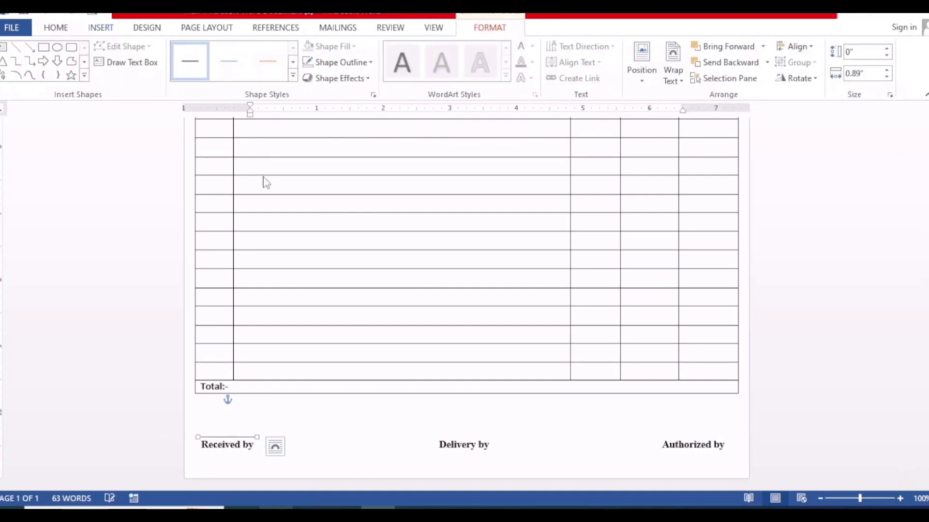
- Draw a matching signature line above Delivery by
left_click(99, 27)
left_click(180, 57)
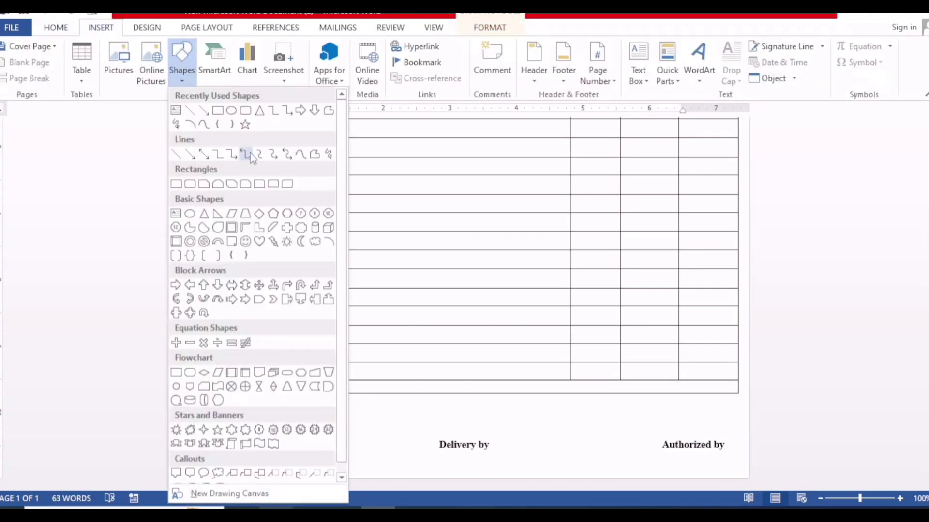
left_click(189, 113)
key("Escape")
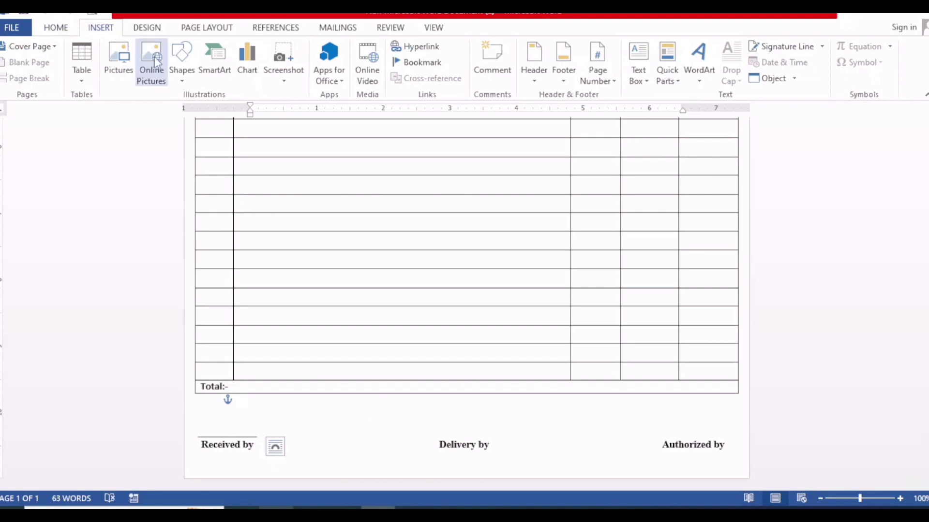
left_click(181, 59)
left_click(188, 113)
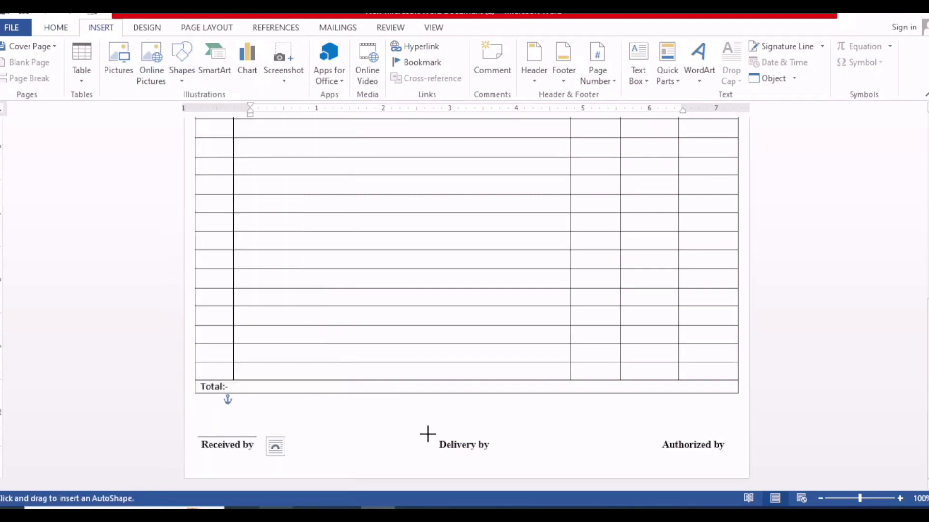
left_click_drag(431, 436, 500, 435)
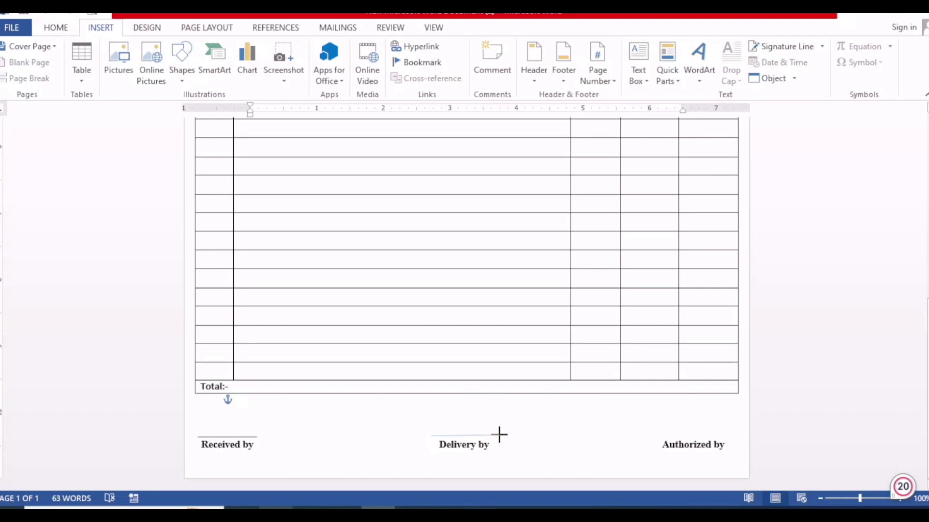
left_click_drag(499, 435, 498, 435)
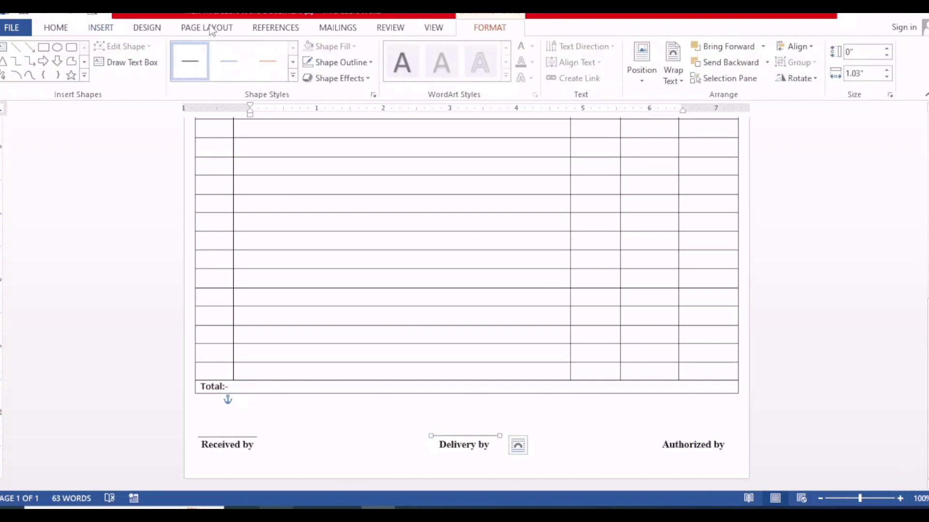
- Add the third signature line above Authorized by
left_click(101, 29)
left_click(182, 63)
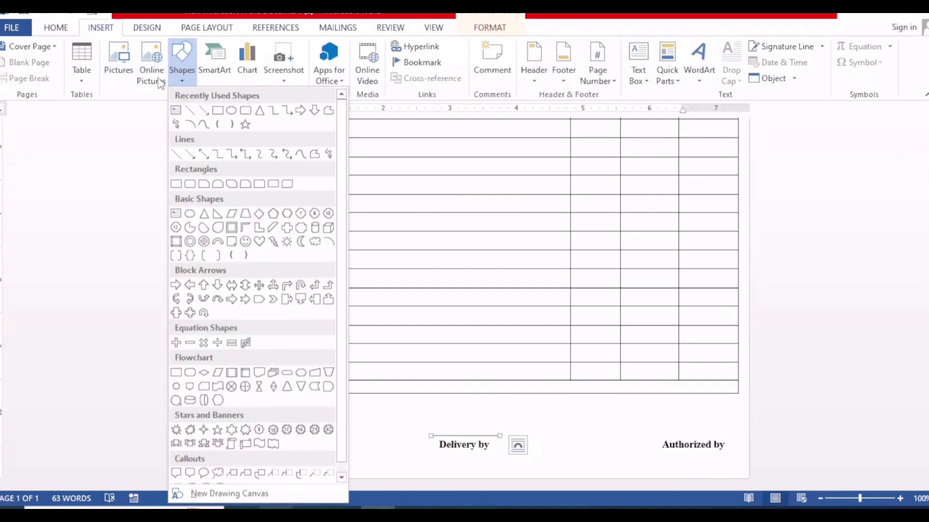
left_click(190, 111)
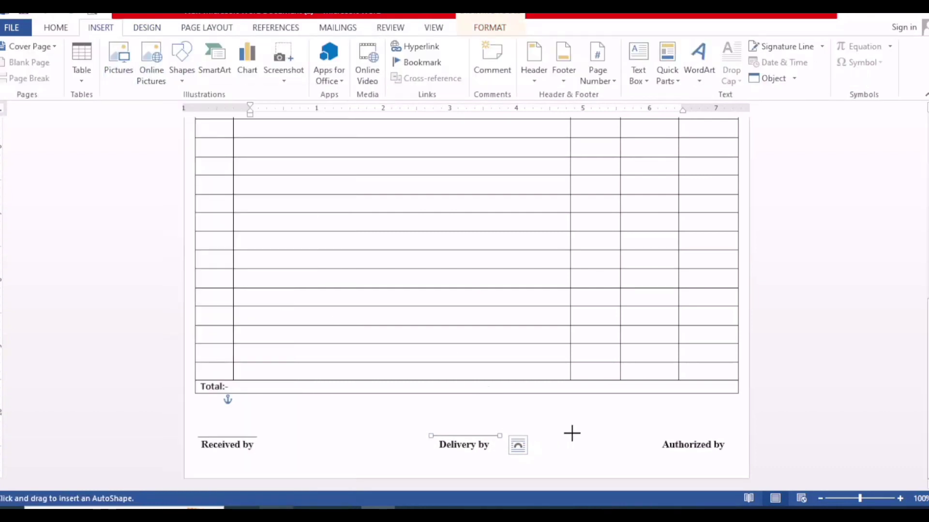
left_click_drag(657, 442, 729, 440)
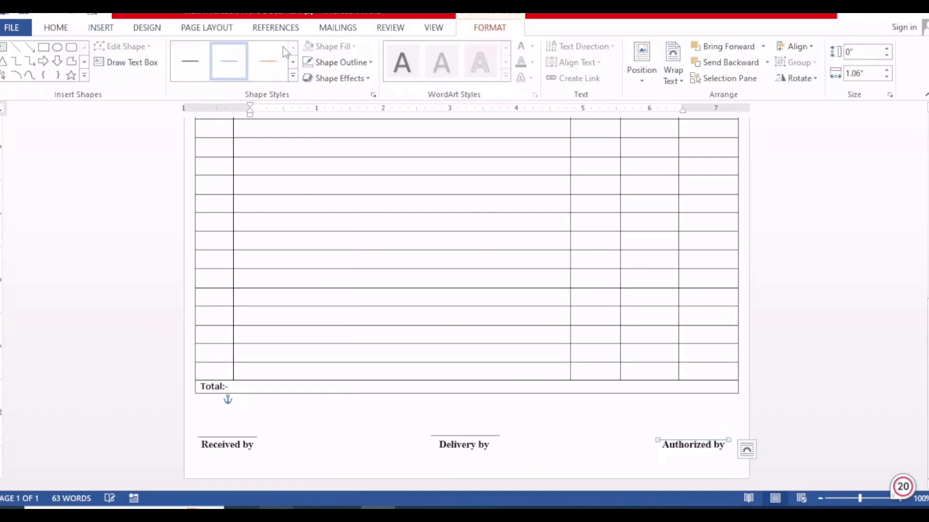
left_click(518, 396)
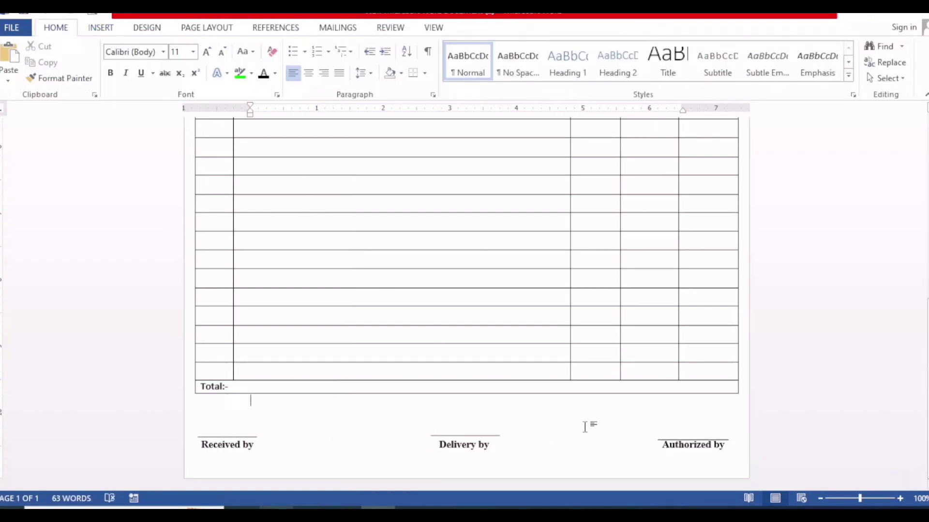
- Scroll up to the header, CHALLA banner, Ref No, Date and client boxes
scroll(559, 426, "up", 2)
scroll(558, 426, "up", 5)
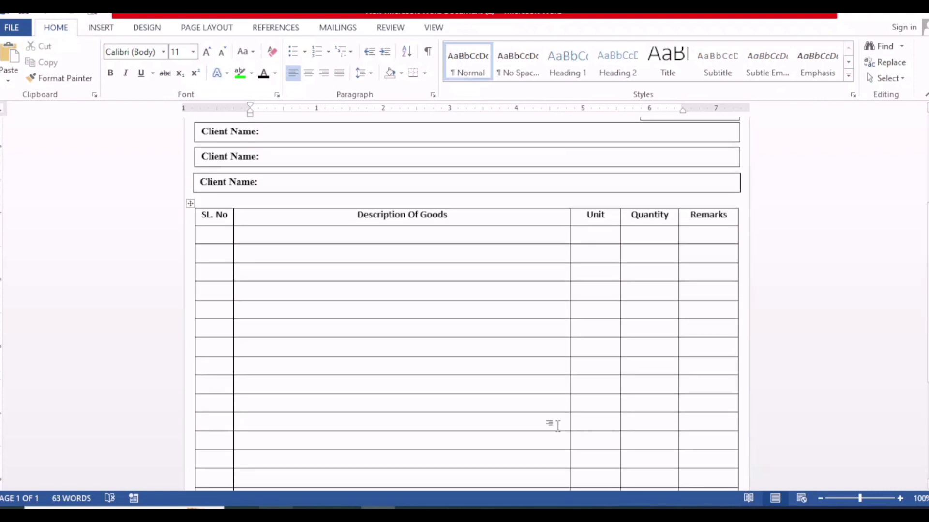
scroll(557, 421, "up", 3)
scroll(554, 406, "up", 2)
scroll(551, 367, "up", 2)
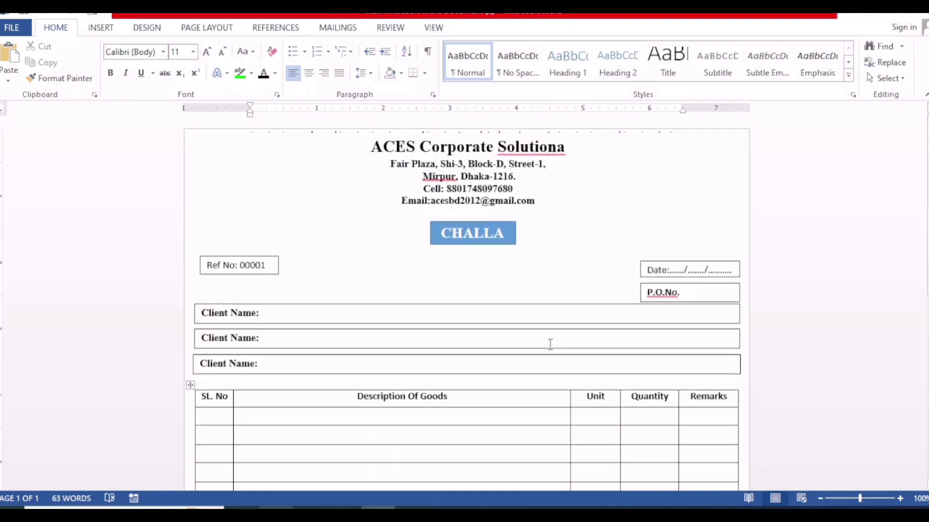
scroll(550, 341, "down", 2)
scroll(550, 344, "up", 1)
scroll(550, 344, "up", 1)
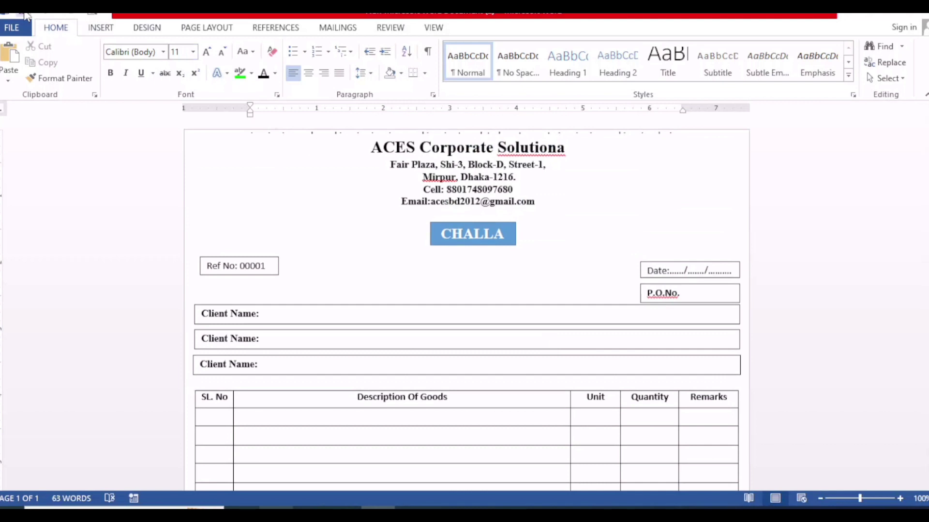
scroll(435, 340, "down", 1)
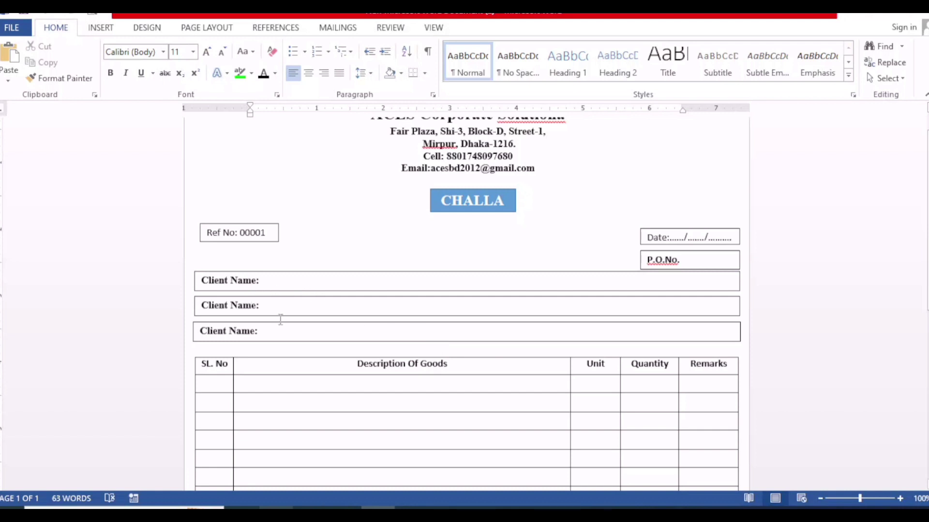
- Change the second client box's label to 'Address:'
left_click(257, 308)
key("BackSpace")
key("BackSpace")
key("BackSpace")
key("BackSpace")
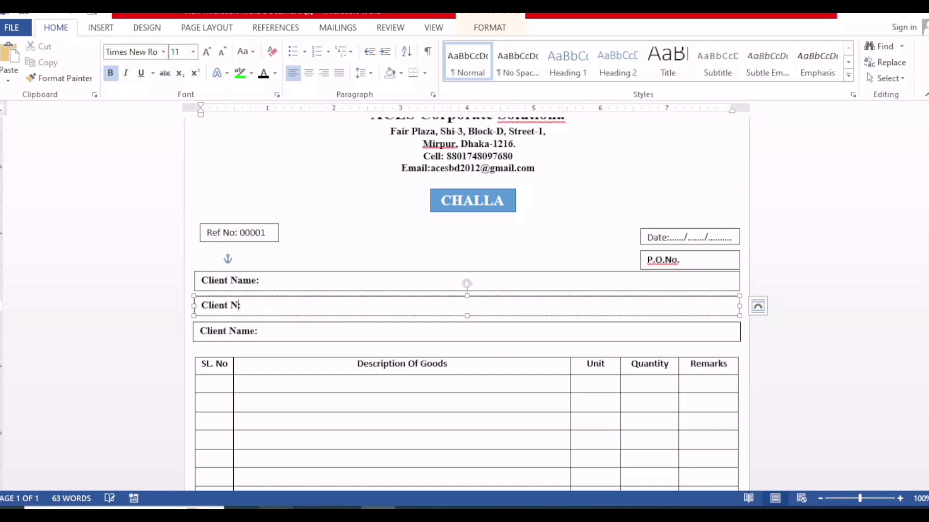
key("BackSpace")
key("BackSpace")
key("BackSpace")
key("BackSpace")
key("BackSpace")
key("BackSpace")
key("BackSpace")
key("BackSpace")
type("A")
type("ddress:")
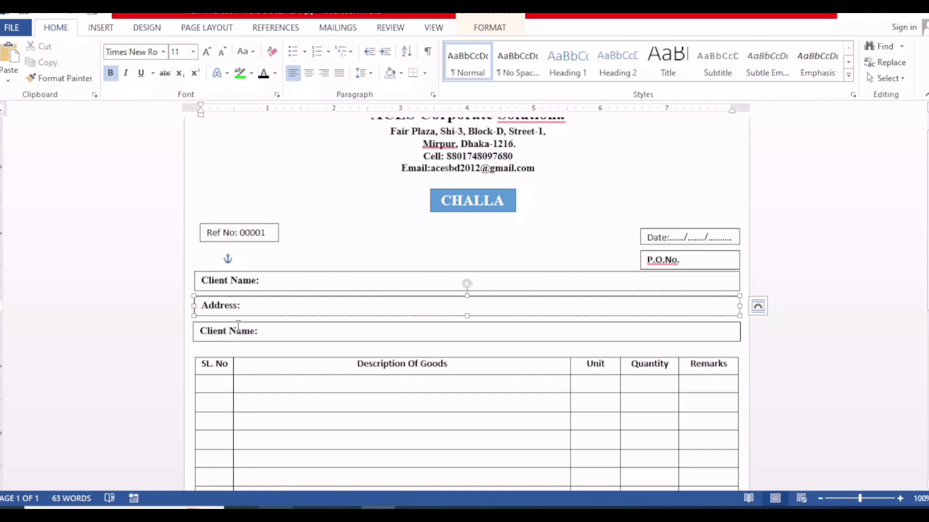
- Relabel the third client box 'Mobile No:' and save the document
left_click_drag(251, 331, 201, 333)
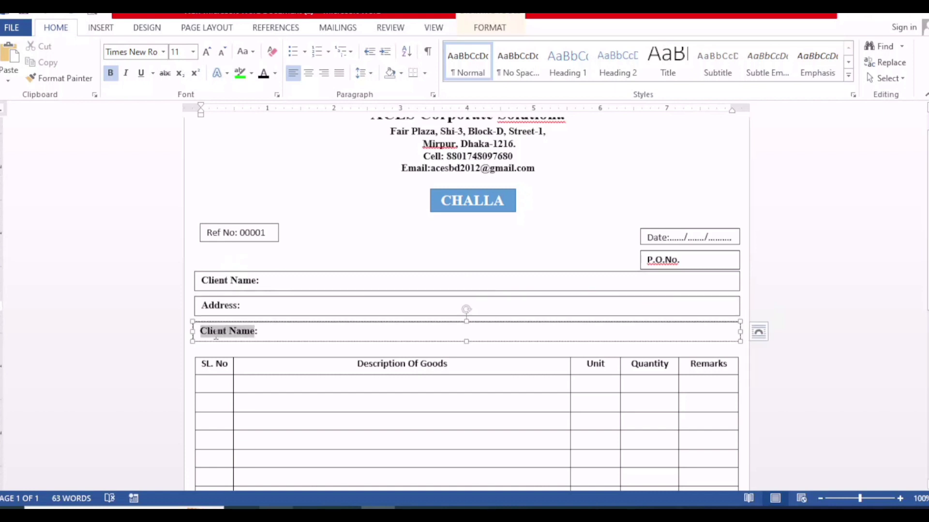
key("BackSpace")
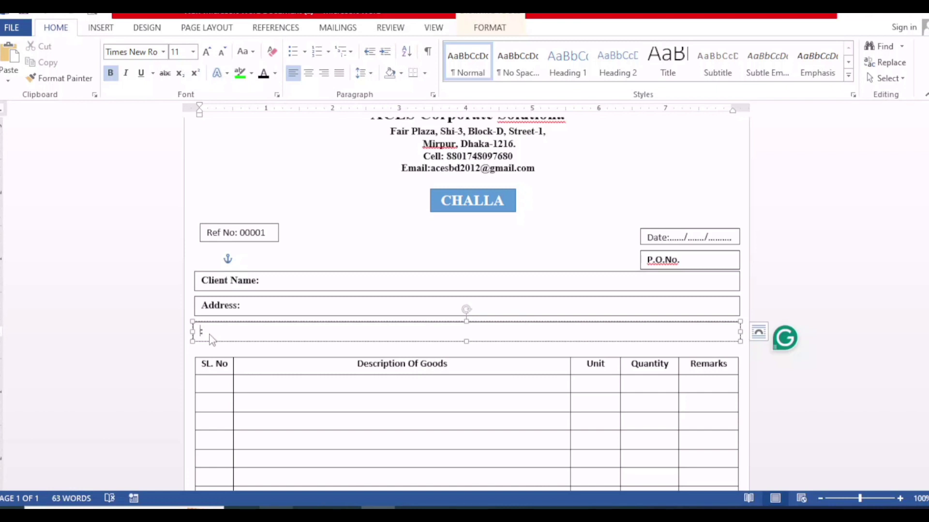
type("Mobile ")
type("No:")
left_click(493, 421)
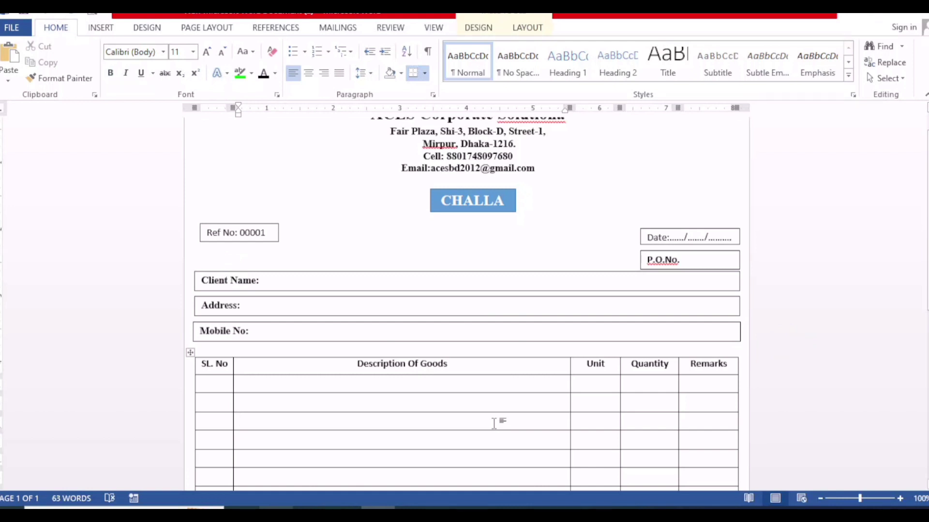
left_click(23, 16)
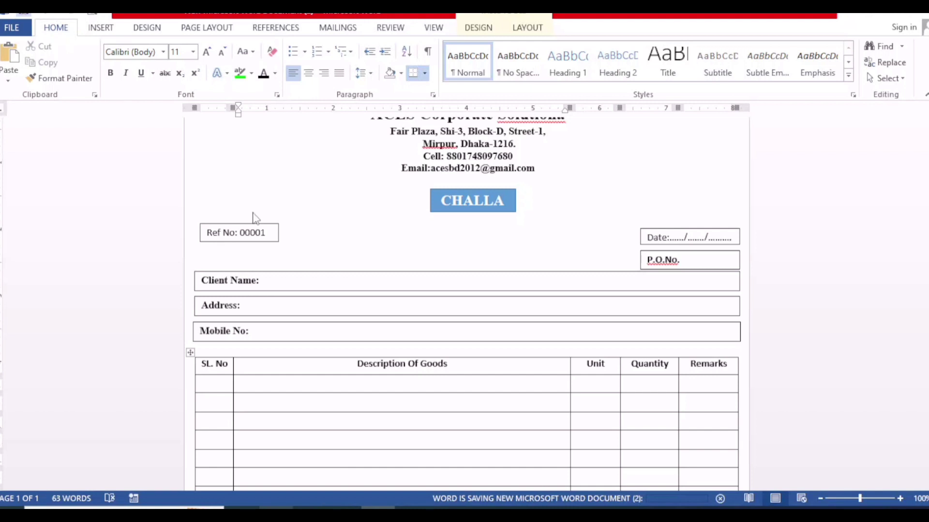
scroll(437, 333, "up", 1)
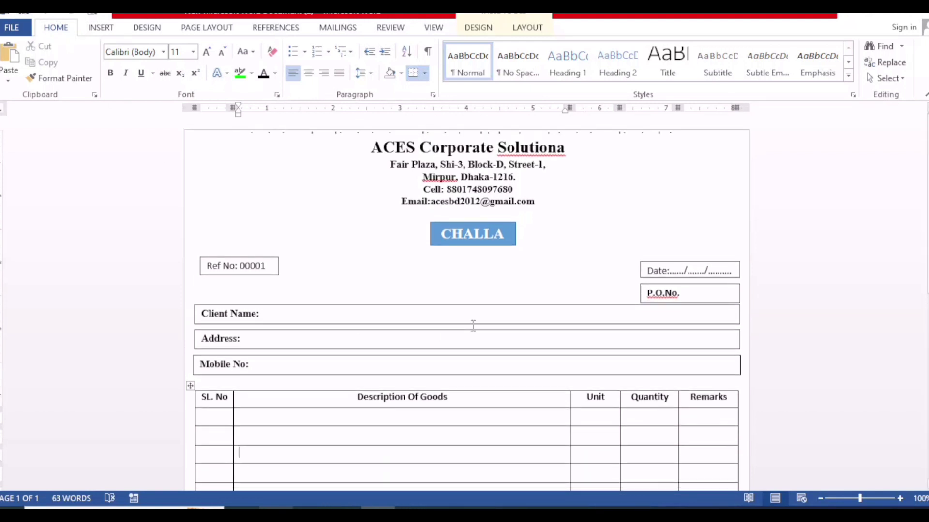
scroll(473, 326, "down", 1, "ctrl")
scroll(473, 326, "down", 1, "ctrl")
scroll(473, 325, "down", 3)
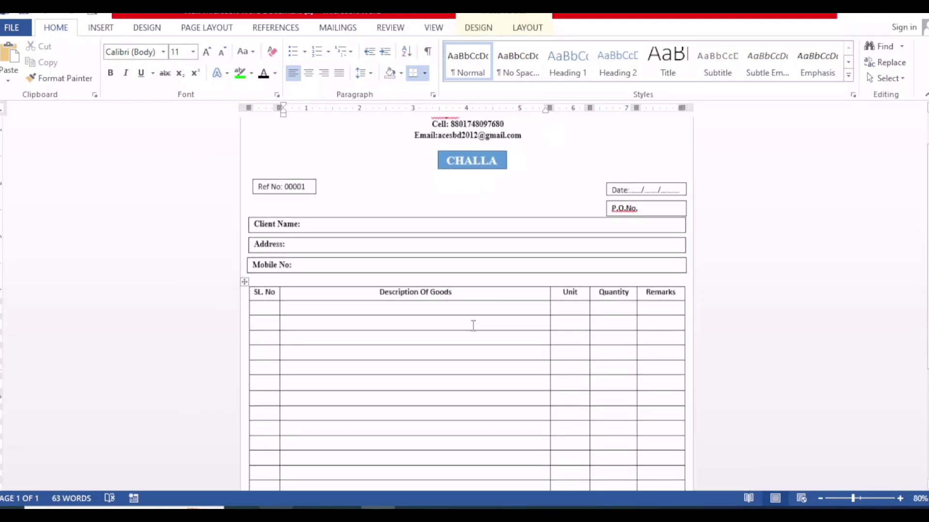
scroll(473, 325, "down", 2, "ctrl")
scroll(473, 326, "down", 1, "ctrl")
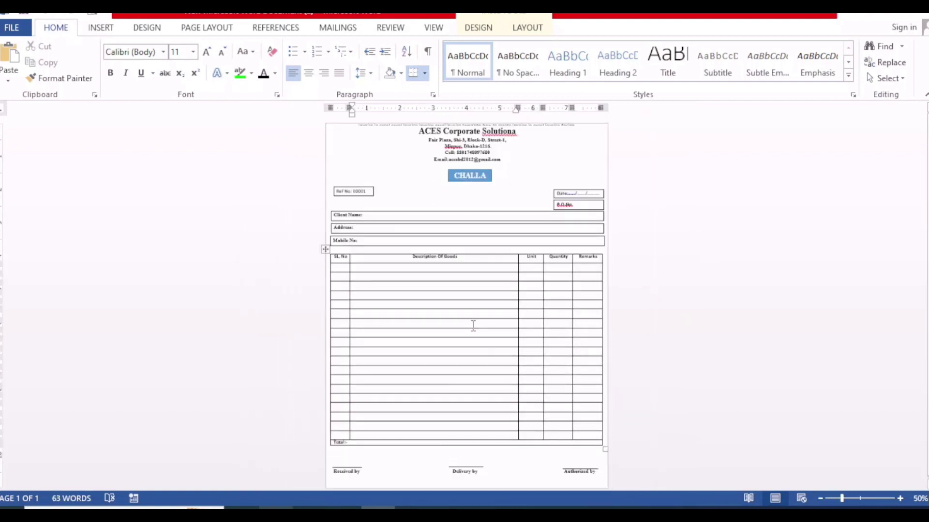
scroll(473, 325, "up", 1, "ctrl")
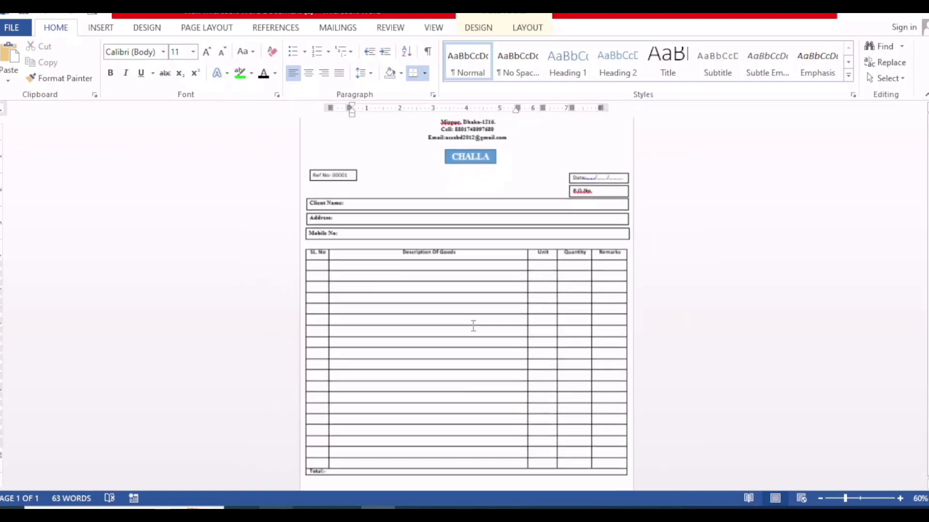
scroll(473, 325, "up", 2, "ctrl")
scroll(471, 329, "up", 1, "ctrl")
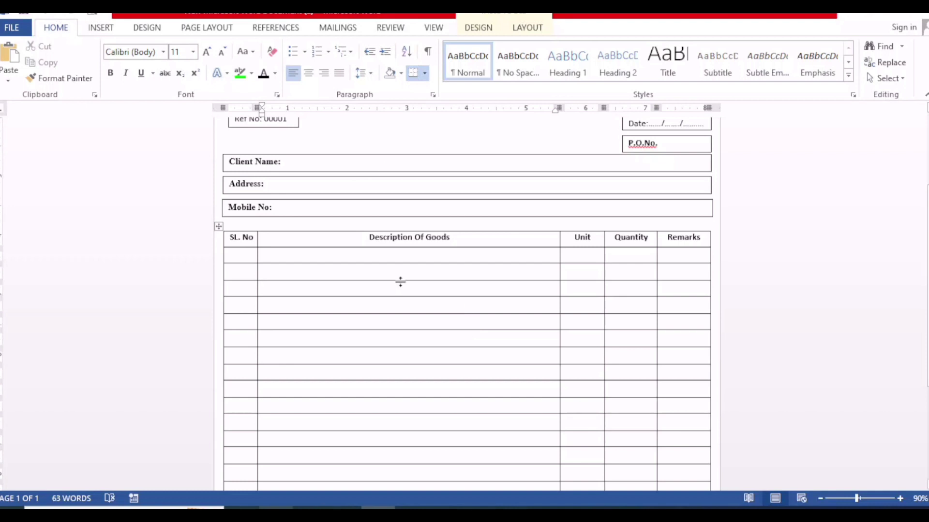
- Save a copy of the form to the Desktop as the PDF file 'Challan'
left_click(9, 29)
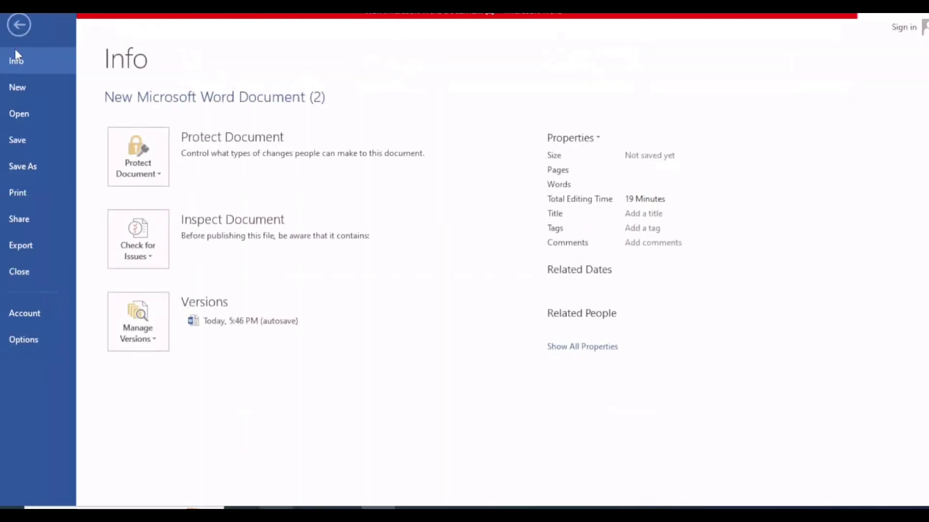
left_click(28, 164)
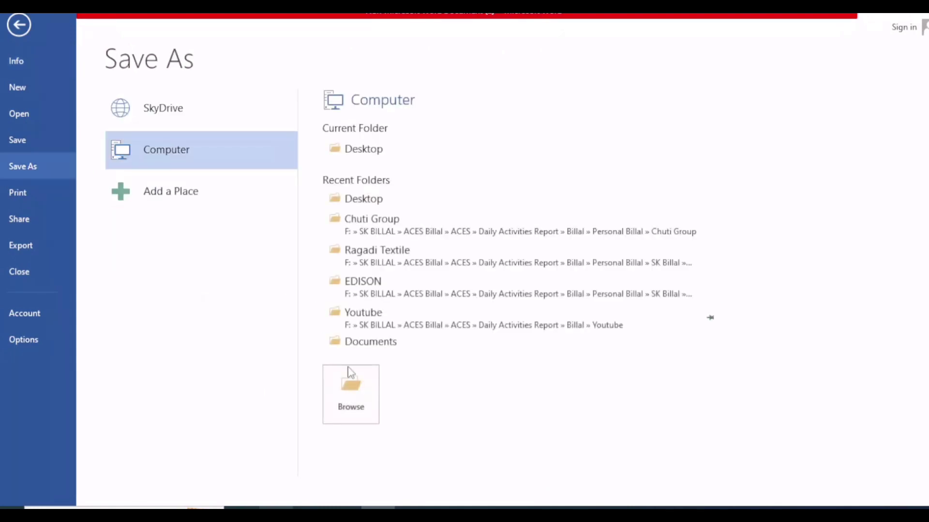
left_click(370, 396)
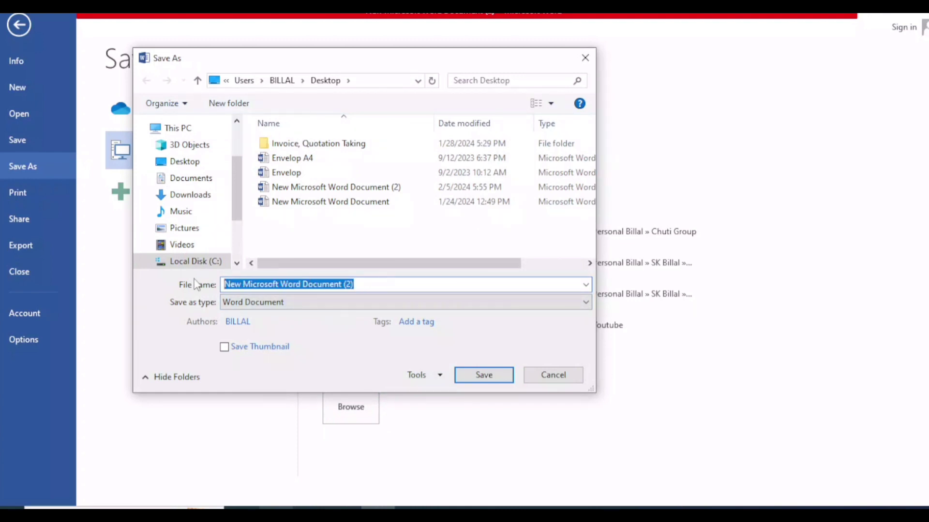
type("C")
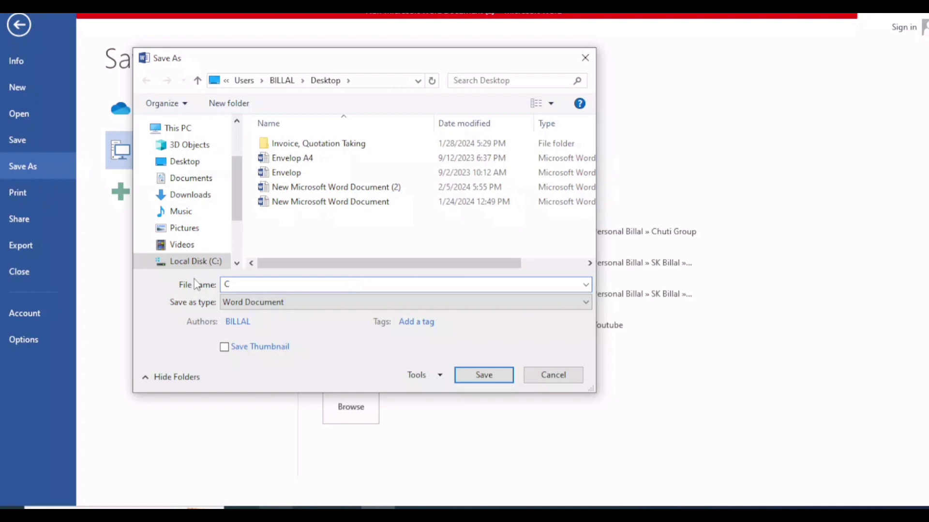
type("hallan")
left_click(326, 303)
left_click(309, 378)
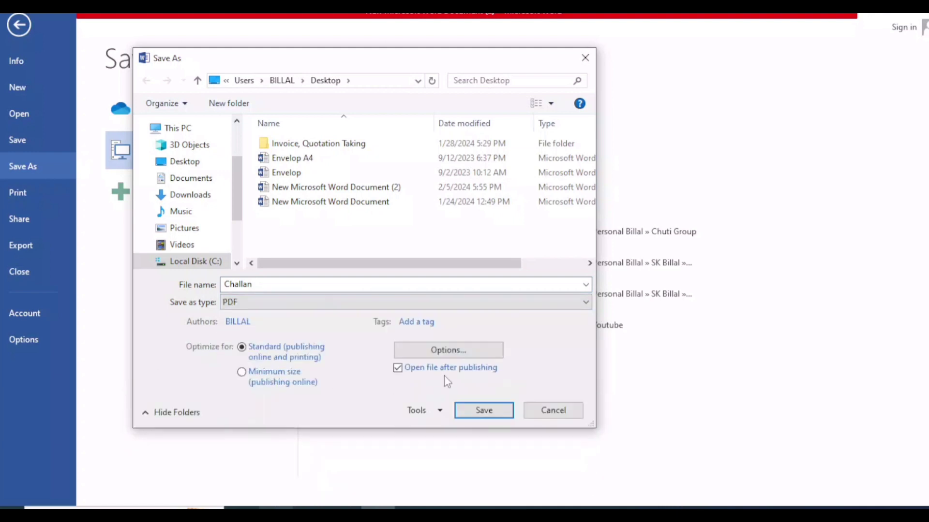
left_click(484, 411)
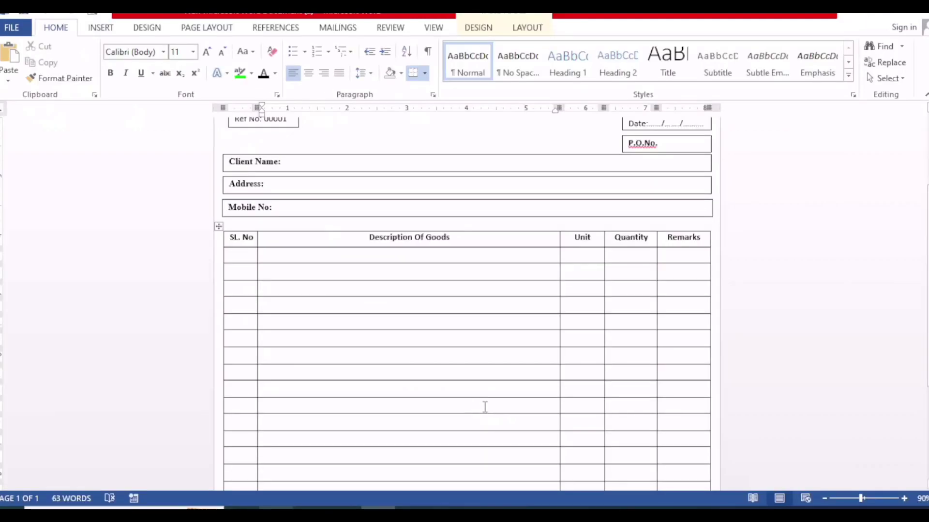
- Look over the header and table in Word while the Challan PDF opens
scroll(487, 409, "up", 3)
scroll(489, 403, "up", 1)
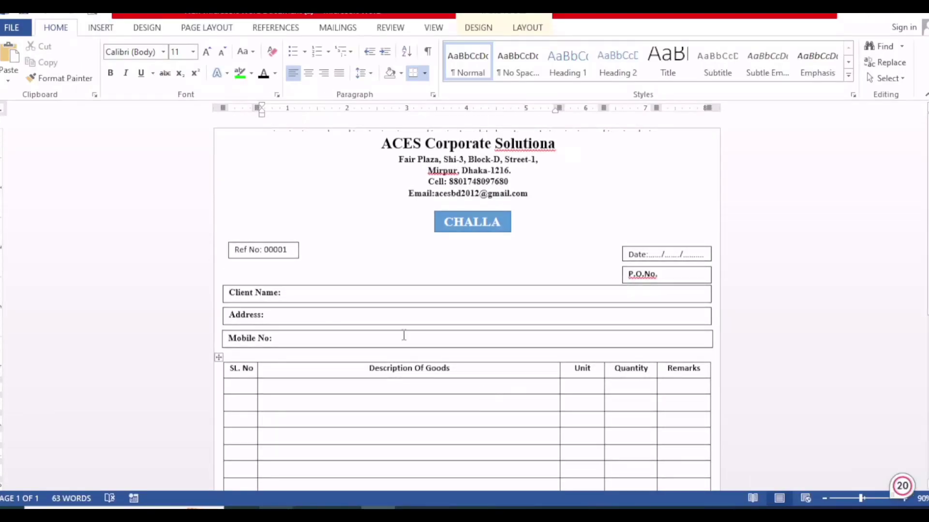
scroll(542, 257, "down", 5)
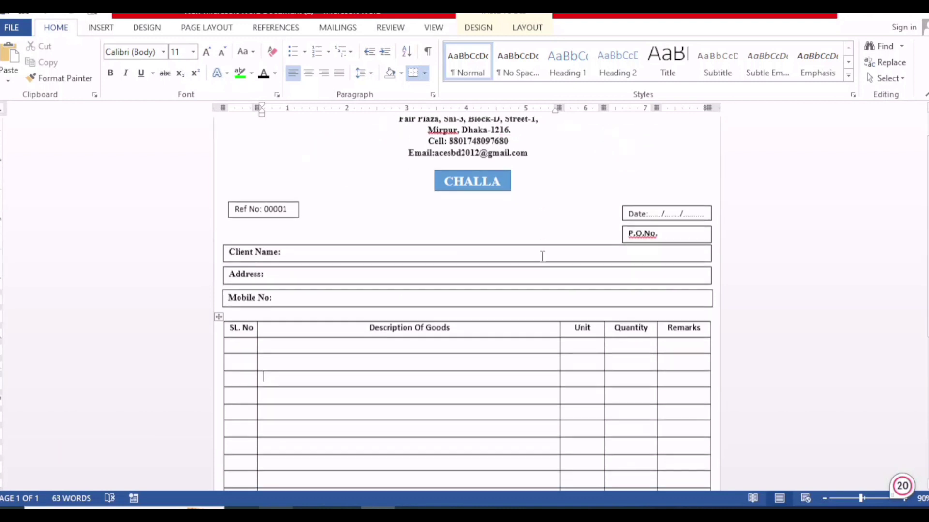
scroll(543, 257, "up", 5)
left_click(574, 201)
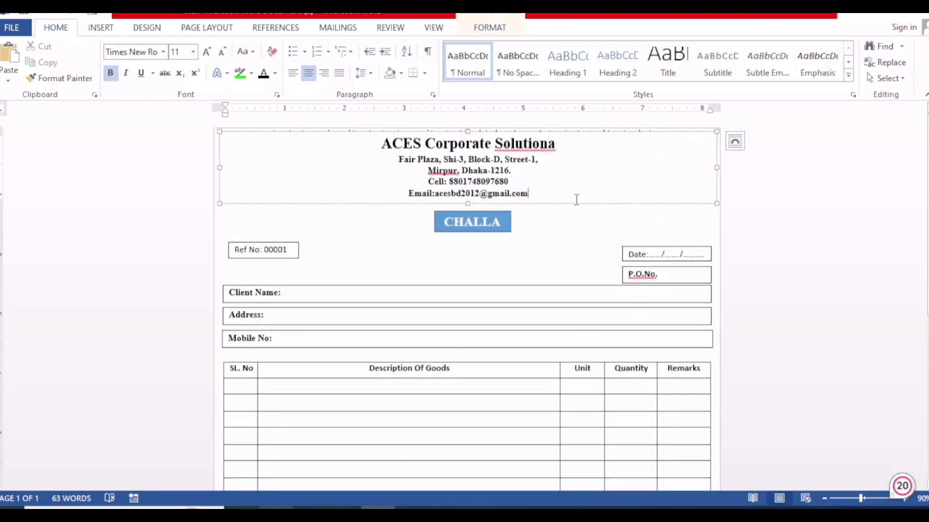
left_click(581, 236)
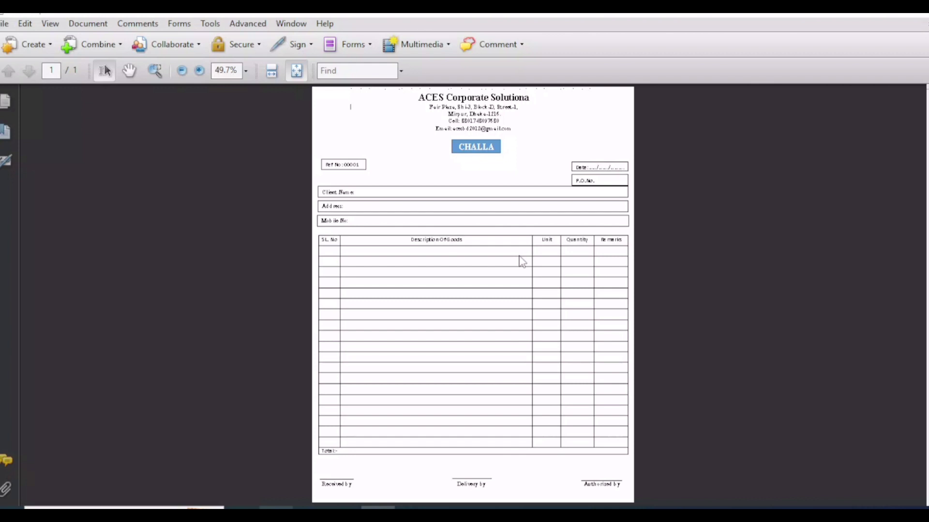
- Check the Challan PDF at 100% zoom, zoom out, then return to Word
key("ctrl+1")
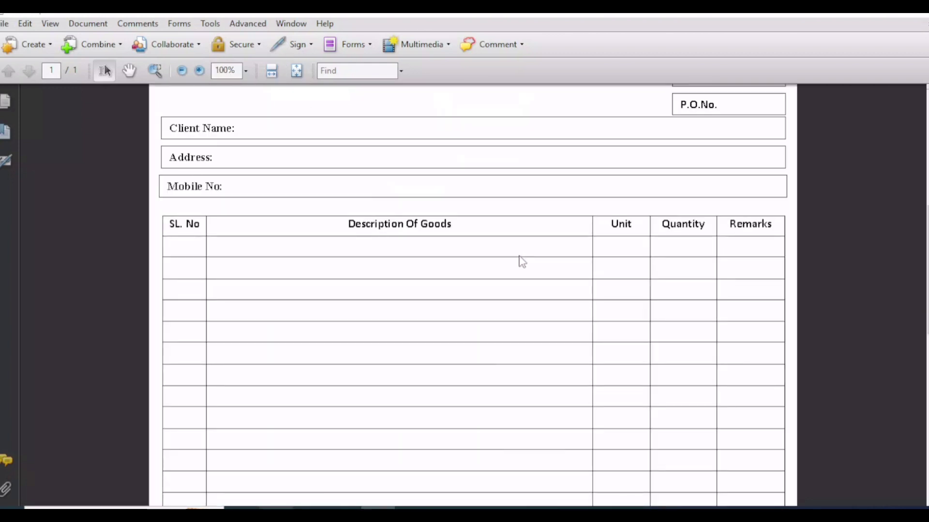
scroll(521, 261, "up", 1)
key("ctrl+minus")
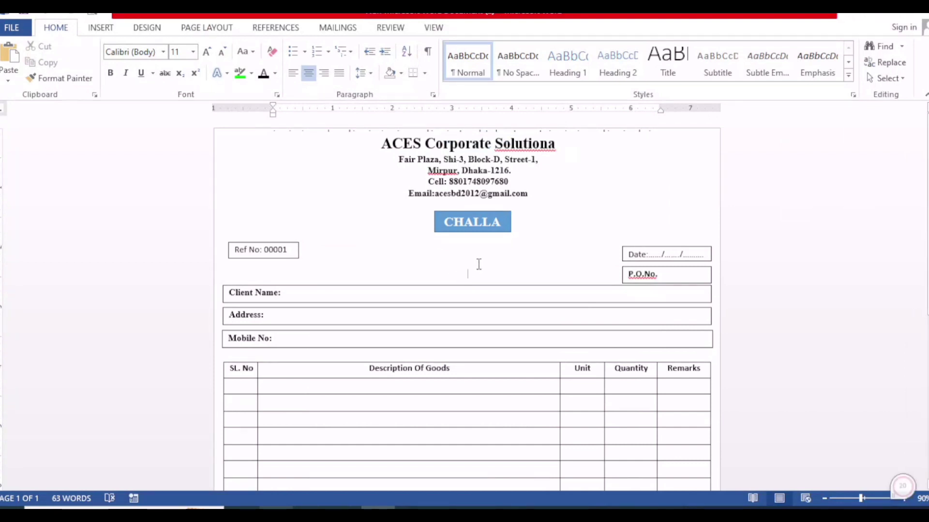
left_click(479, 264)
- Set the page colour to Blue, Accent 1, Lighter 60%
left_click(147, 27)
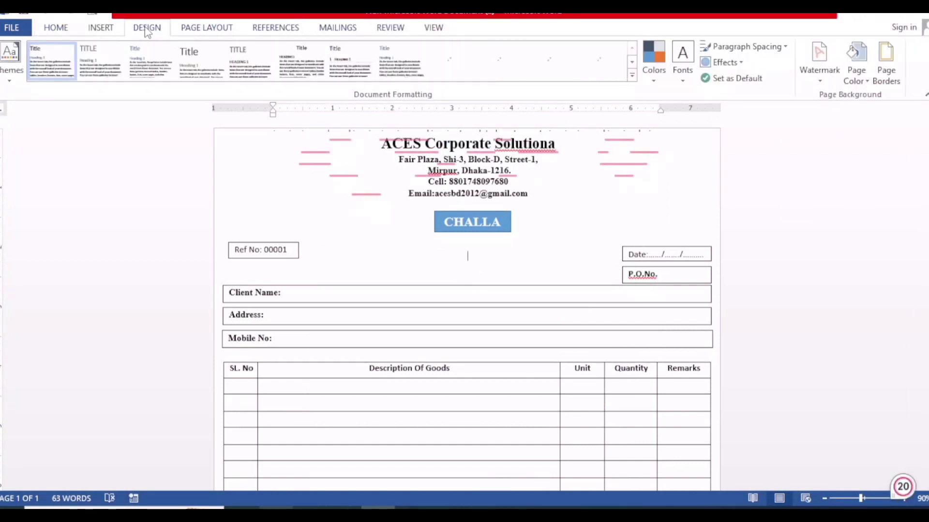
left_click(856, 75)
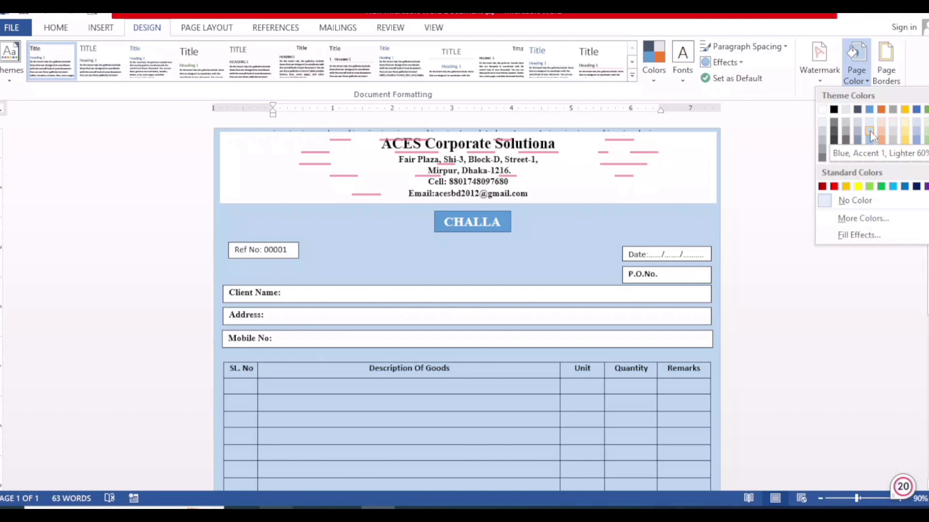
left_click(870, 128)
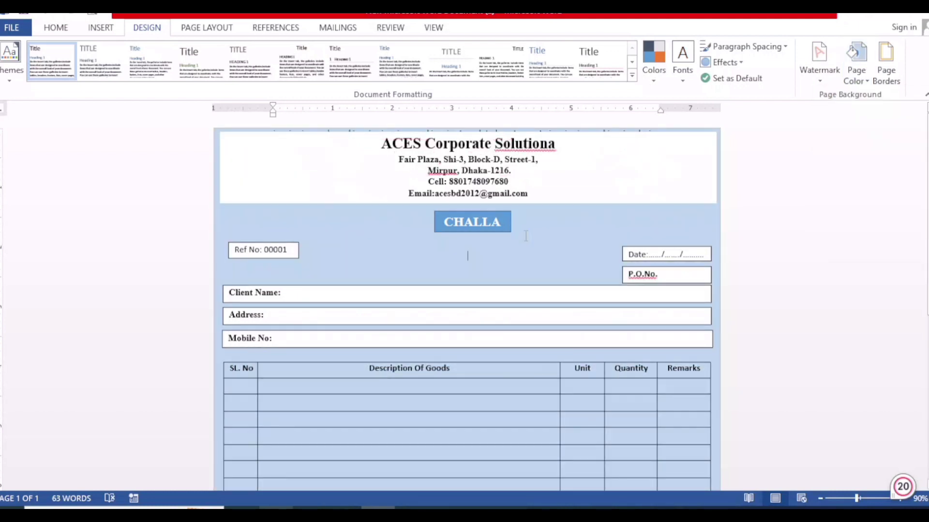
scroll(467, 257, "down", 2)
scroll(465, 290, "down", 6)
scroll(462, 323, "up", 6)
scroll(462, 324, "up", 3)
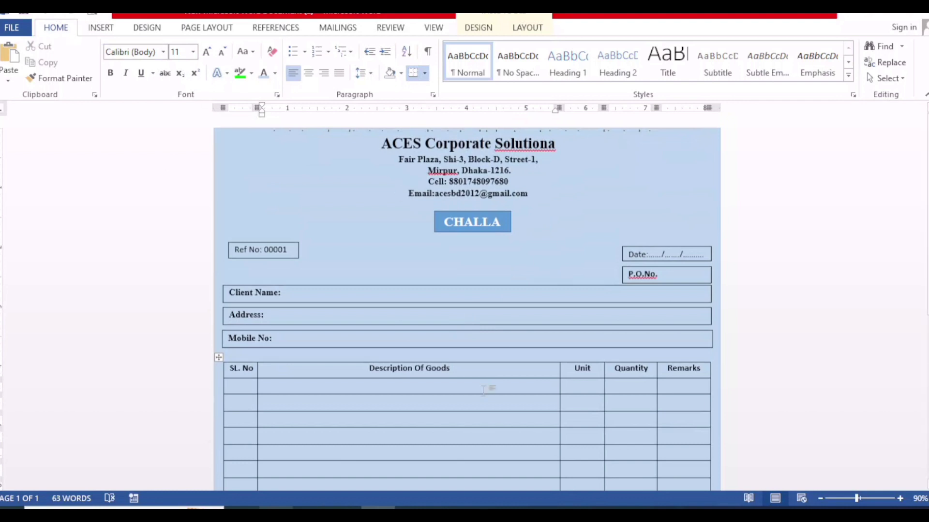
- Scroll through the finished light-blue challan form to check it, then save
scroll(518, 323, "down", 2, "ctrl")
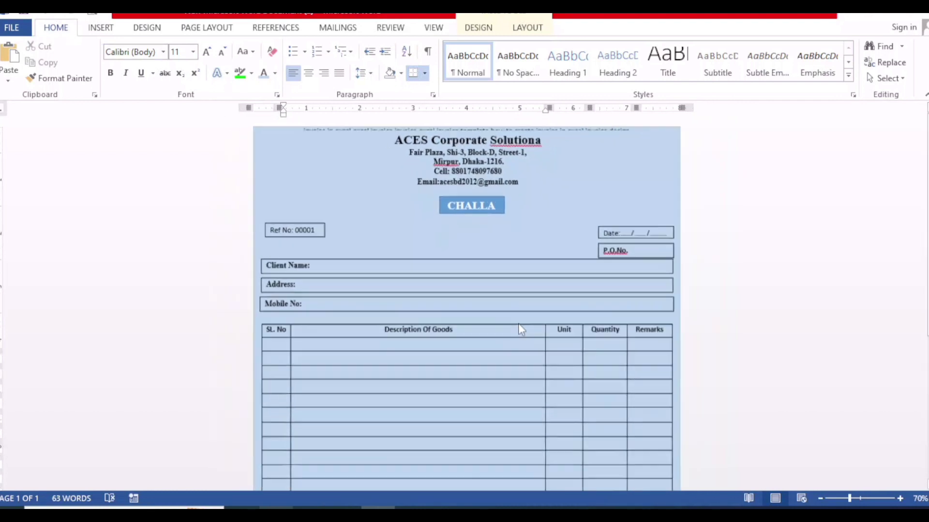
scroll(519, 324, "down", 3)
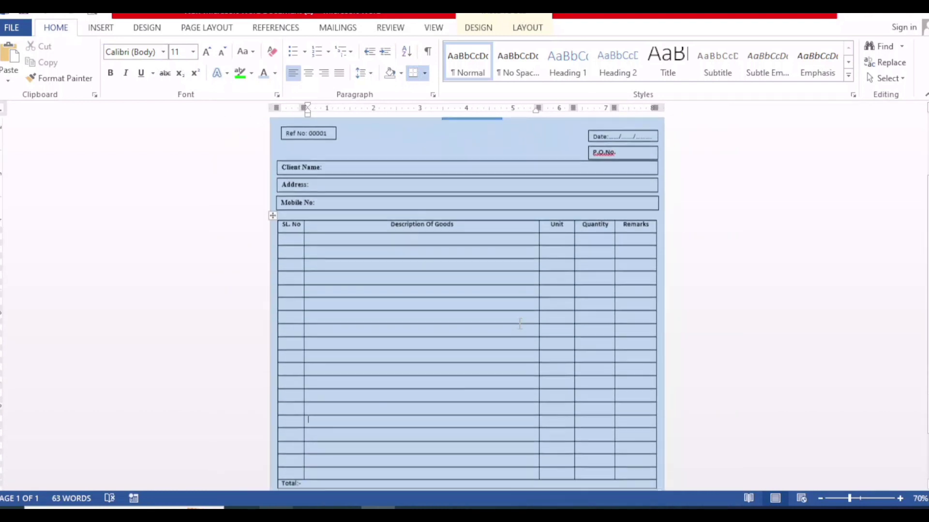
scroll(518, 324, "down", 2)
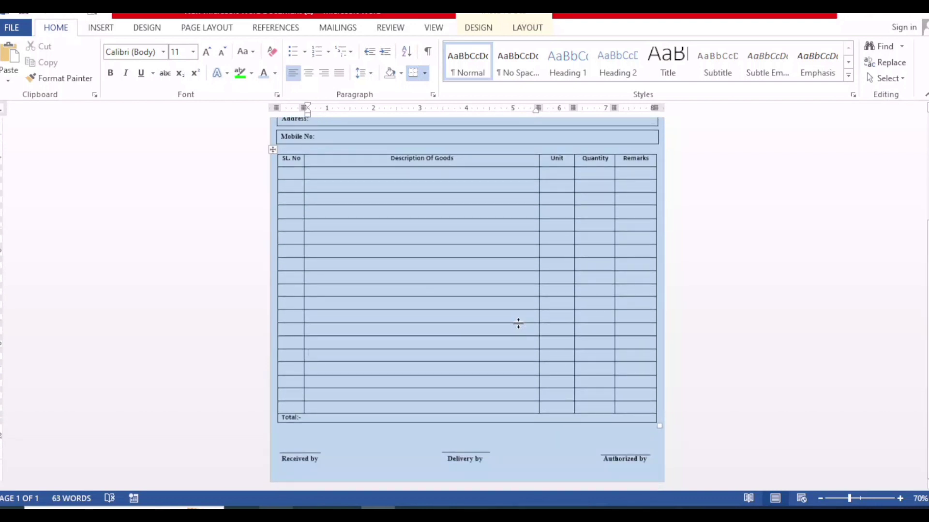
scroll(518, 323, "up", 3)
scroll(445, 291, "up", 2)
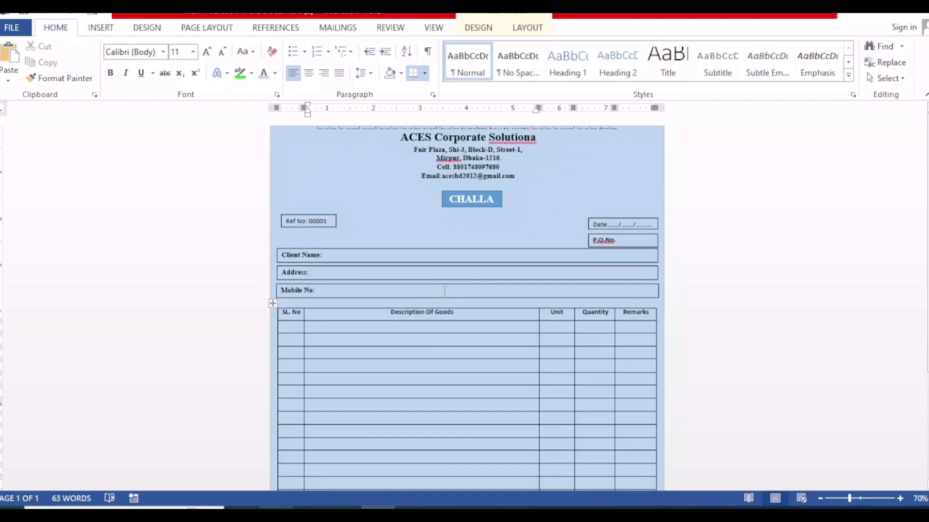
scroll(445, 292, "down", 1)
scroll(444, 291, "down", 1, "ctrl")
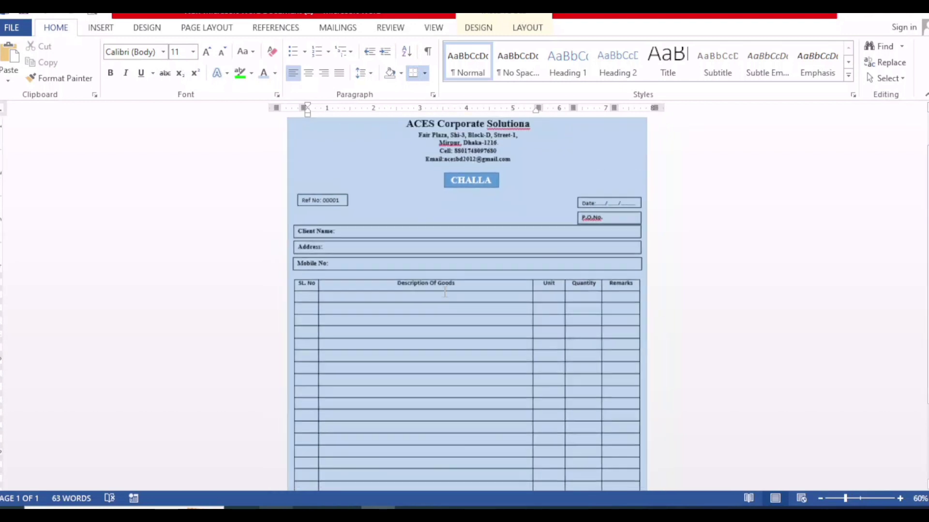
scroll(443, 291, "down", 1)
scroll(443, 291, "down", 2)
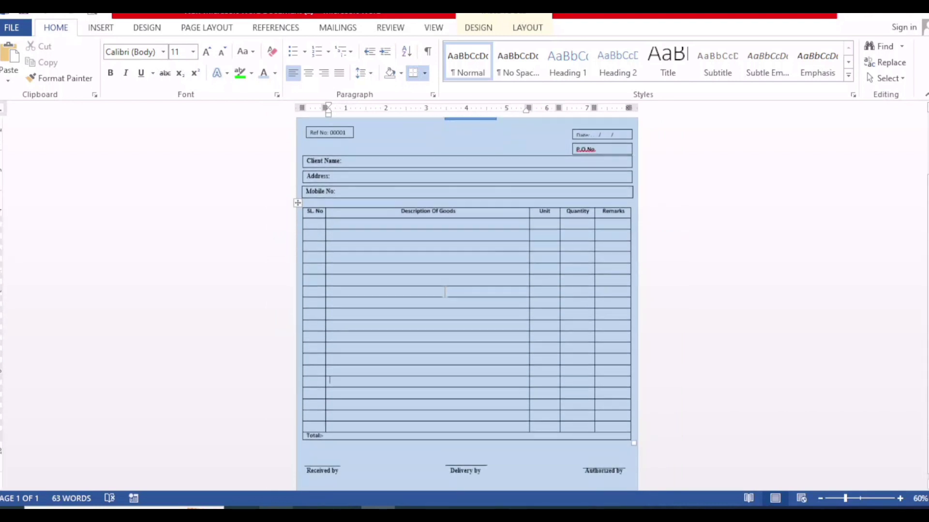
scroll(444, 290, "down", 1)
scroll(443, 291, "up", 1)
scroll(443, 290, "up", 1)
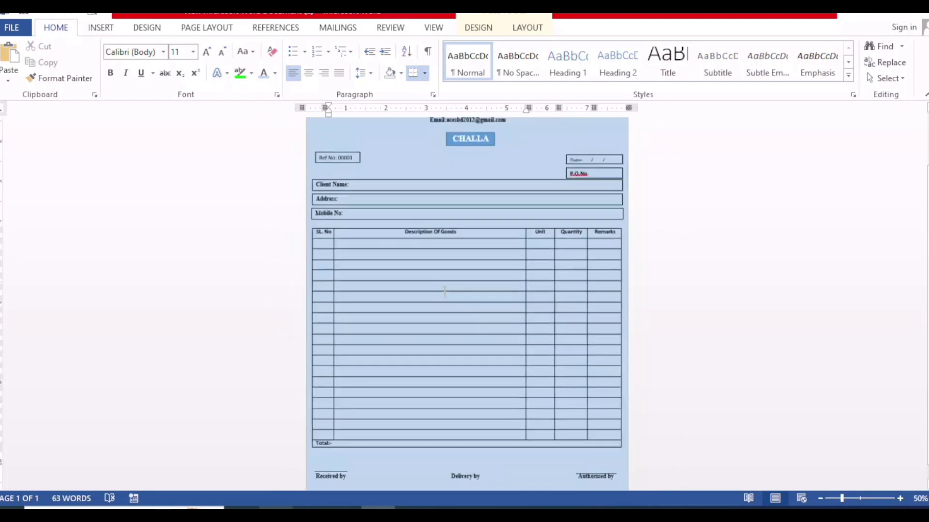
scroll(444, 290, "down", 2, "ctrl")
scroll(443, 291, "up", 1, "ctrl")
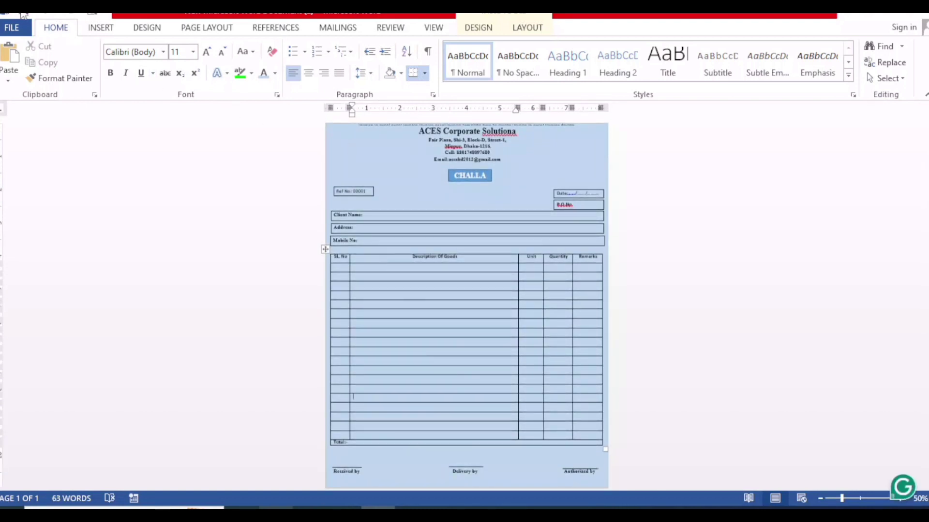
left_click(24, 11)
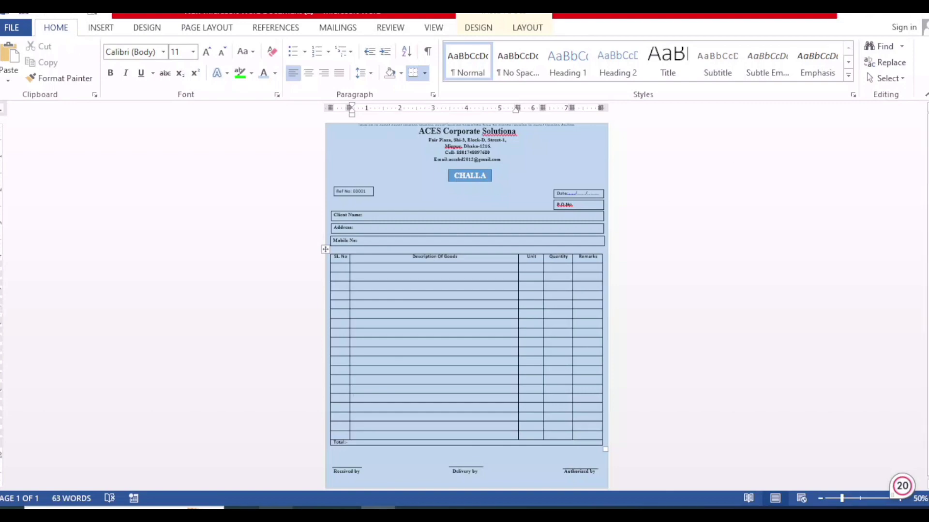